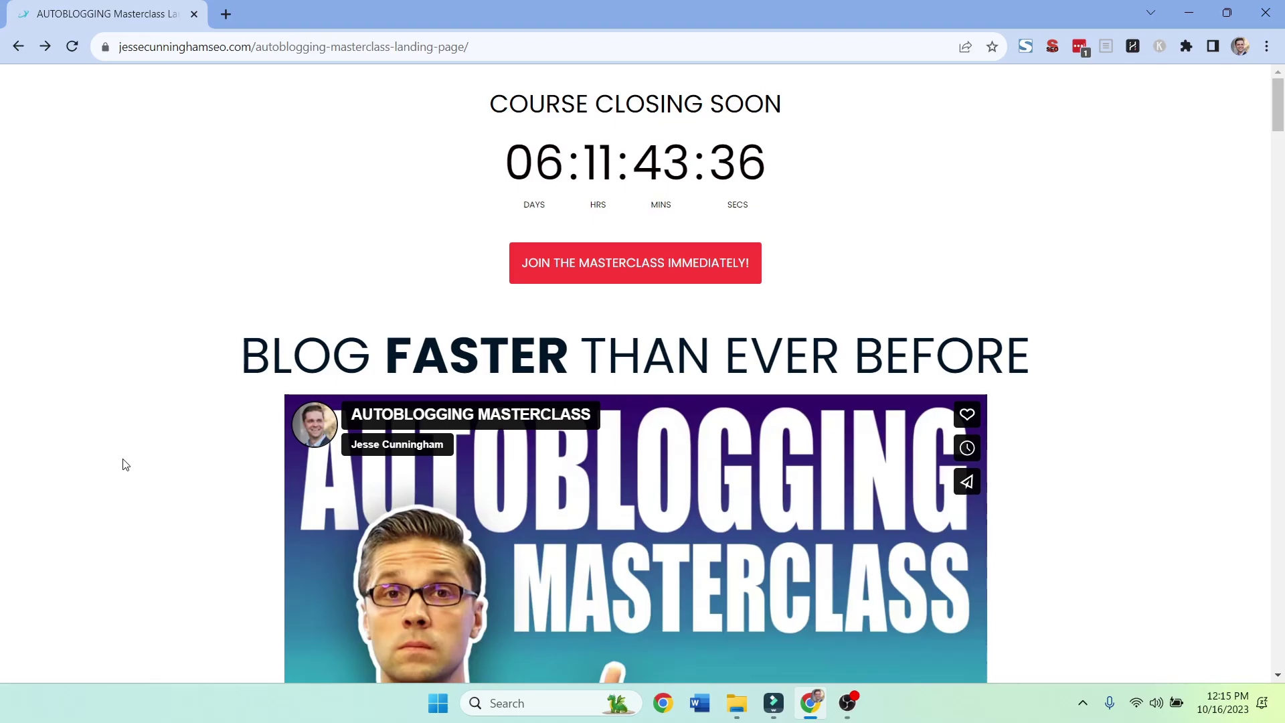
Step: Scroll through the exported gluten free cookies questions from AnswerSocrates
{"action": "scroll", "coordinate": [123, 465], "scroll_direction": "down", "scroll_amount": 10}
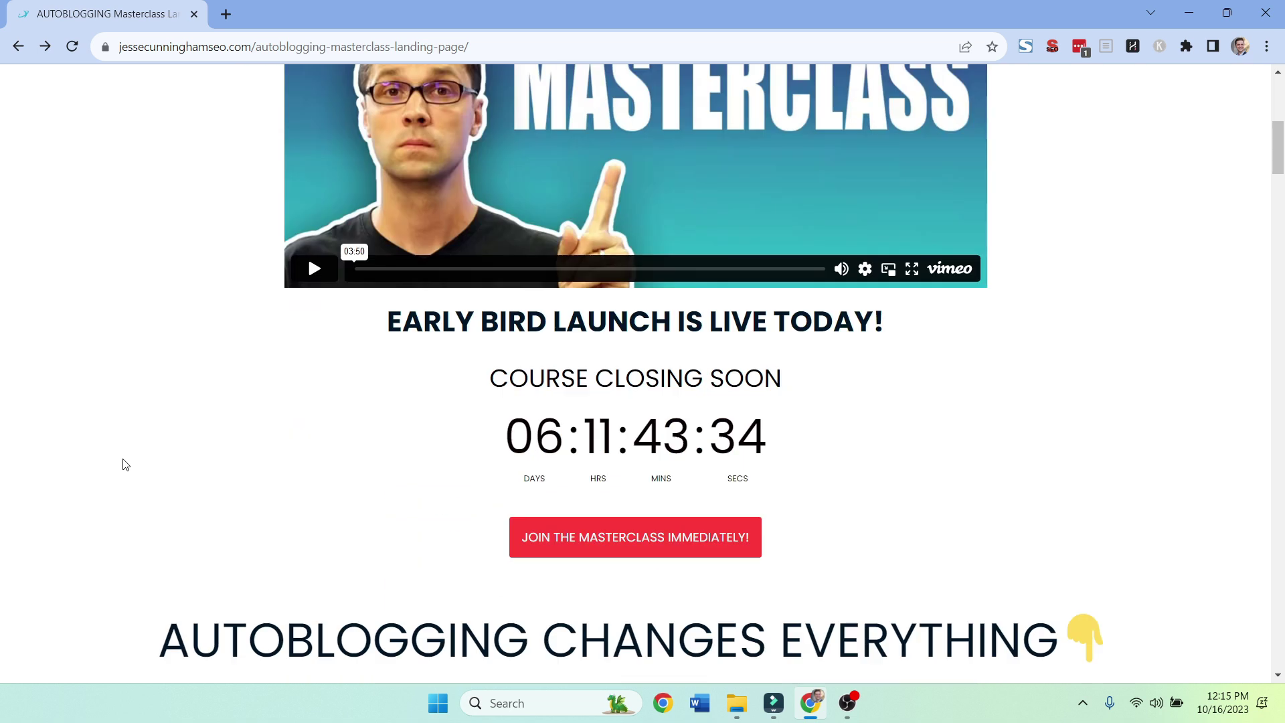
{"action": "scroll", "coordinate": [123, 465], "scroll_direction": "down", "scroll_amount": 10}
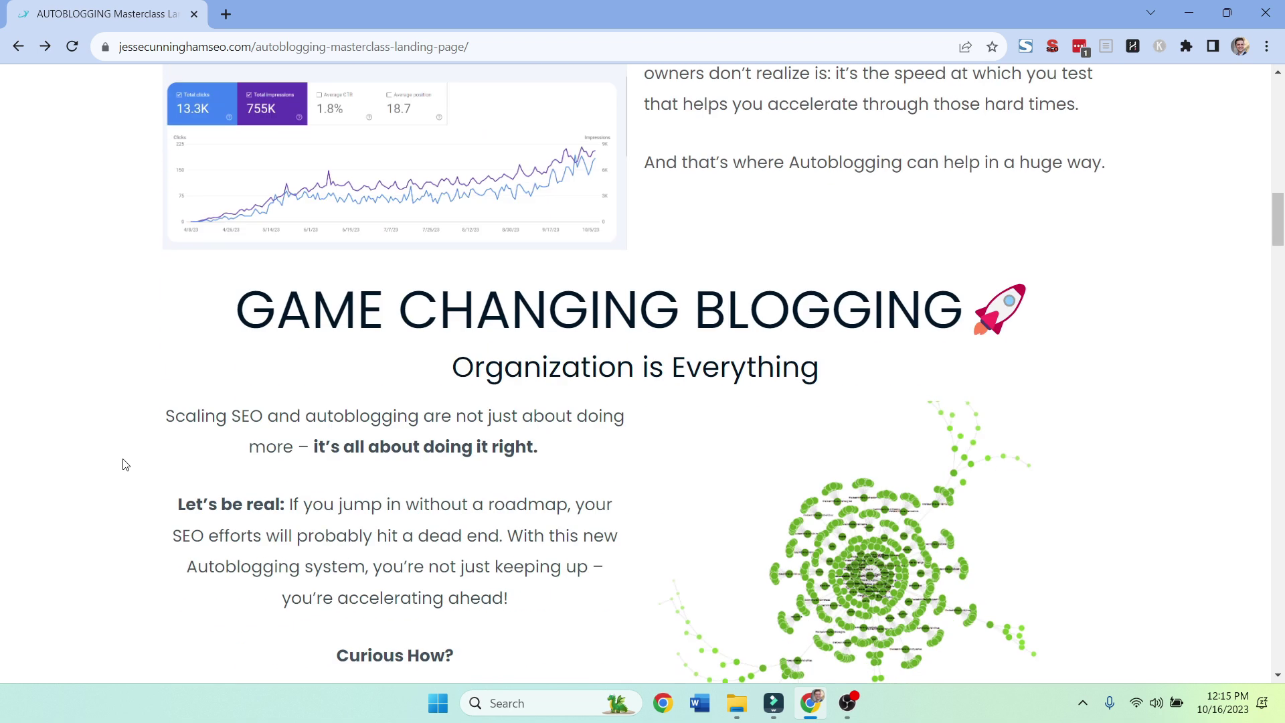
{"action": "scroll", "coordinate": [122, 465], "scroll_direction": "down", "scroll_amount": 15}
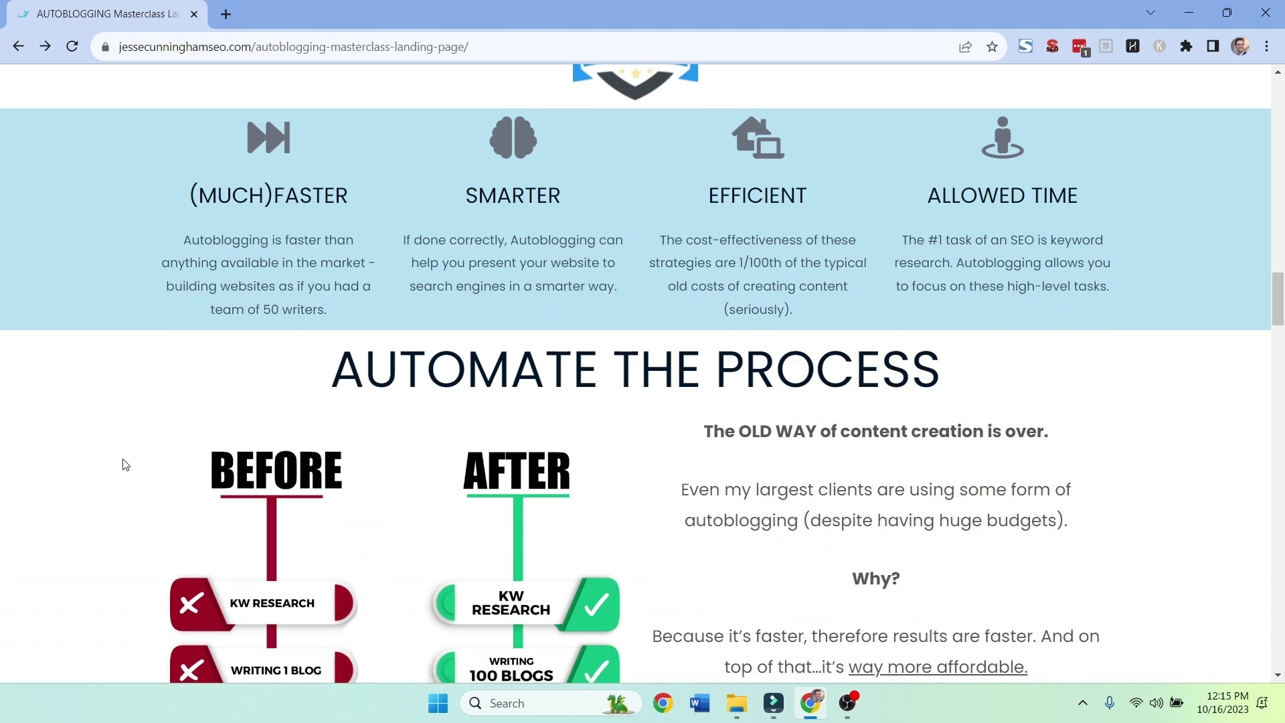
{"action": "scroll", "coordinate": [123, 463], "scroll_direction": "up", "scroll_amount": 1}
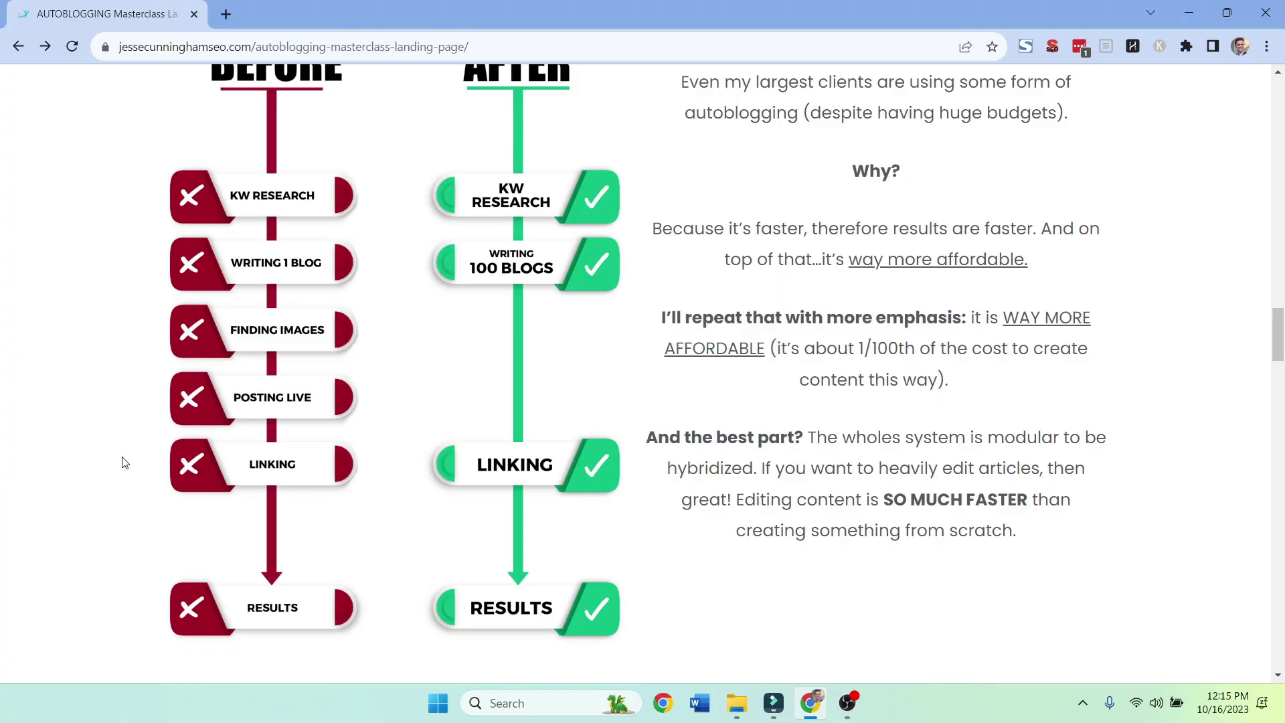
{"action": "scroll", "coordinate": [123, 463], "scroll_direction": "up", "scroll_amount": 1}
{"action": "scroll", "coordinate": [122, 462], "scroll_direction": "down", "scroll_amount": 7}
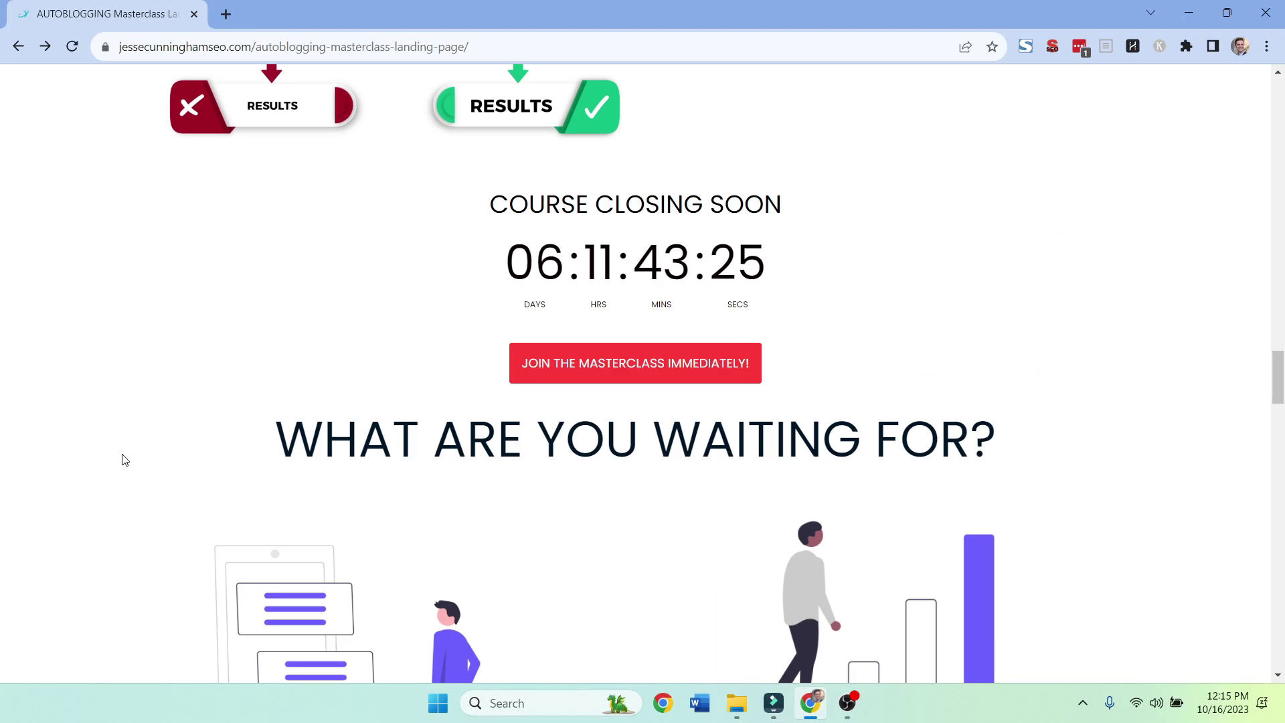
{"action": "scroll", "coordinate": [123, 460], "scroll_direction": "down", "scroll_amount": 15}
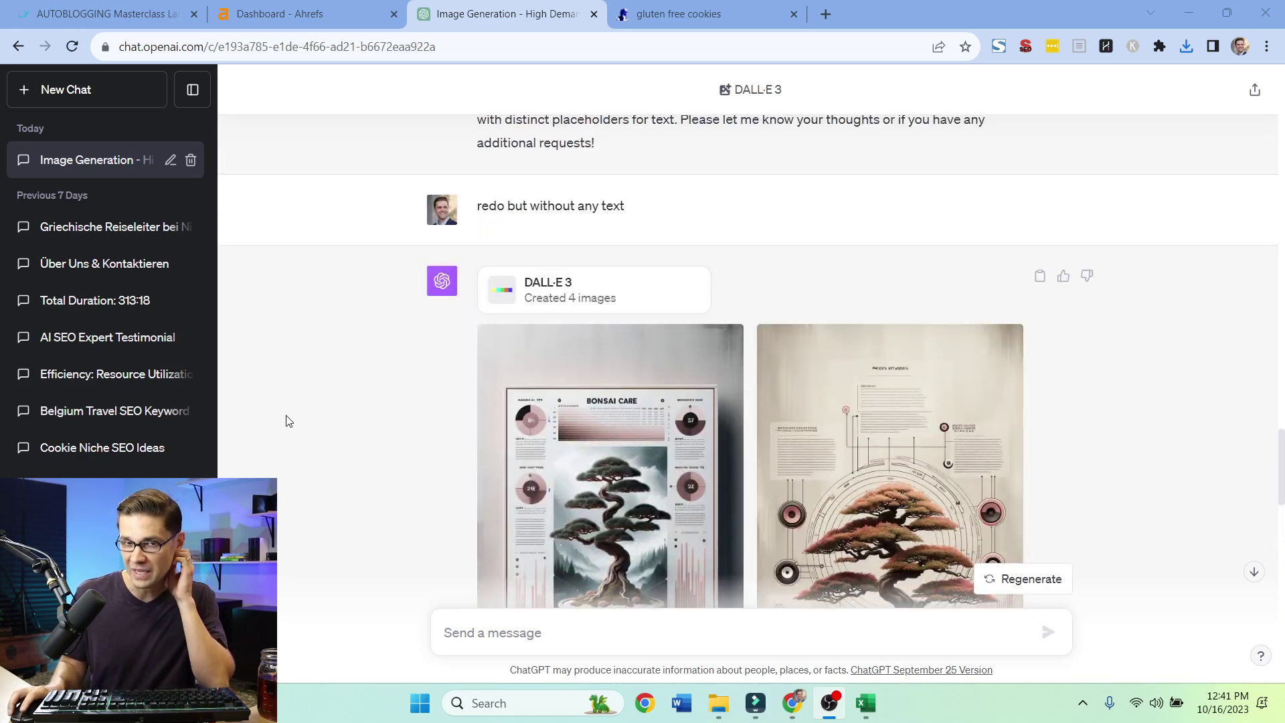
{"action": "scroll", "coordinate": [286, 421], "scroll_direction": "down", "scroll_amount": 10}
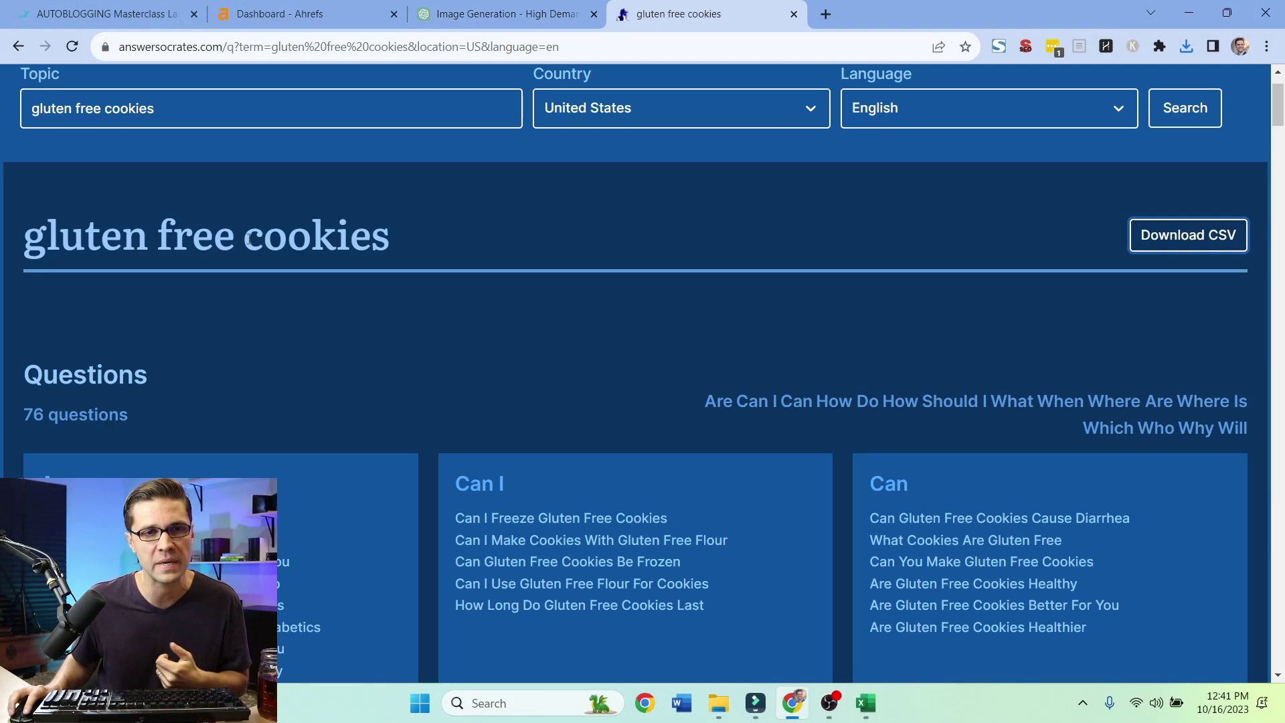
{"action": "scroll", "coordinate": [238, 322], "scroll_direction": "up", "scroll_amount": 1}
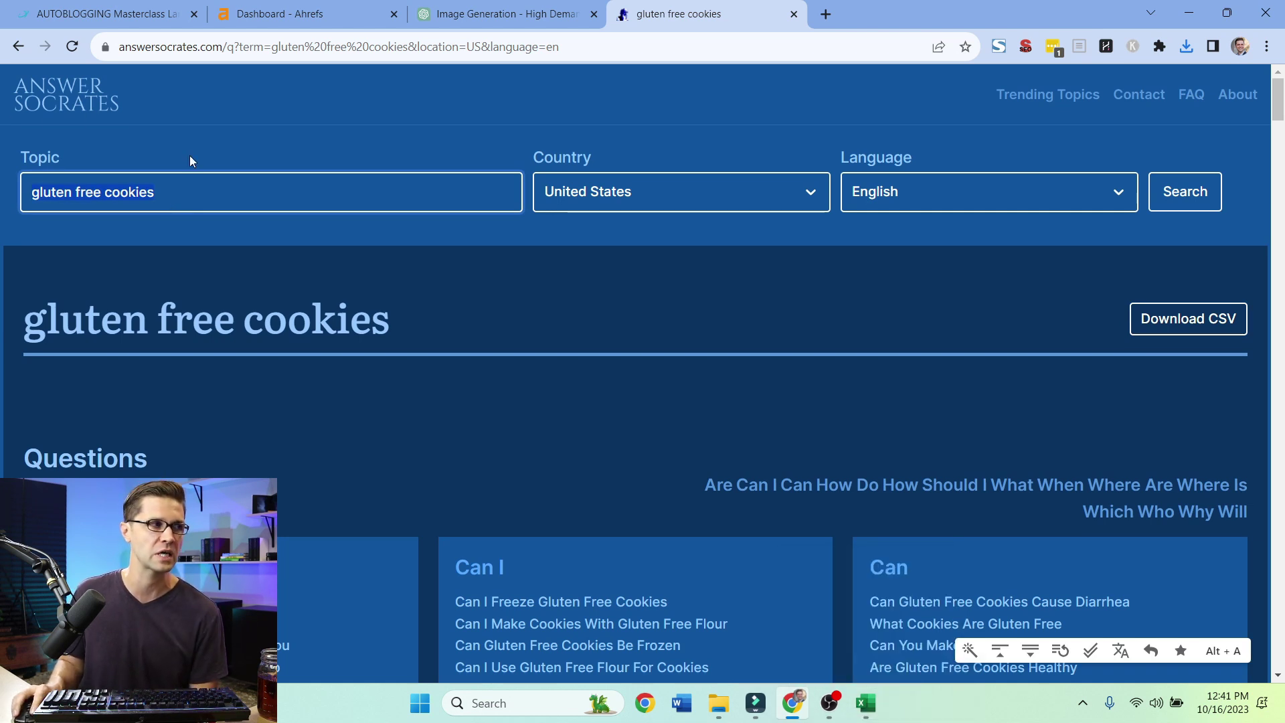
Step: Copy the column C questions down to row 123 and return to ChatGPT
{"action": "left_click", "coordinate": [867, 706]}
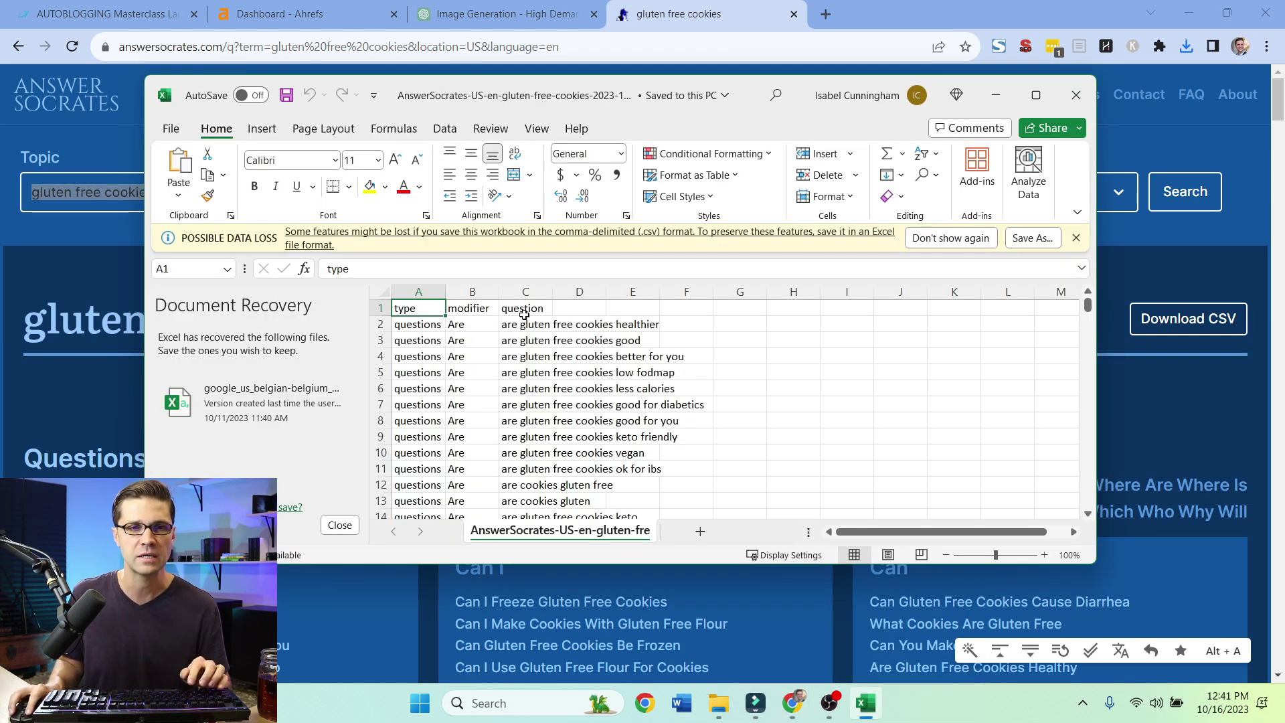
{"action": "left_click_drag", "start_coordinate": [524, 324], "coordinate": [582, 362]}
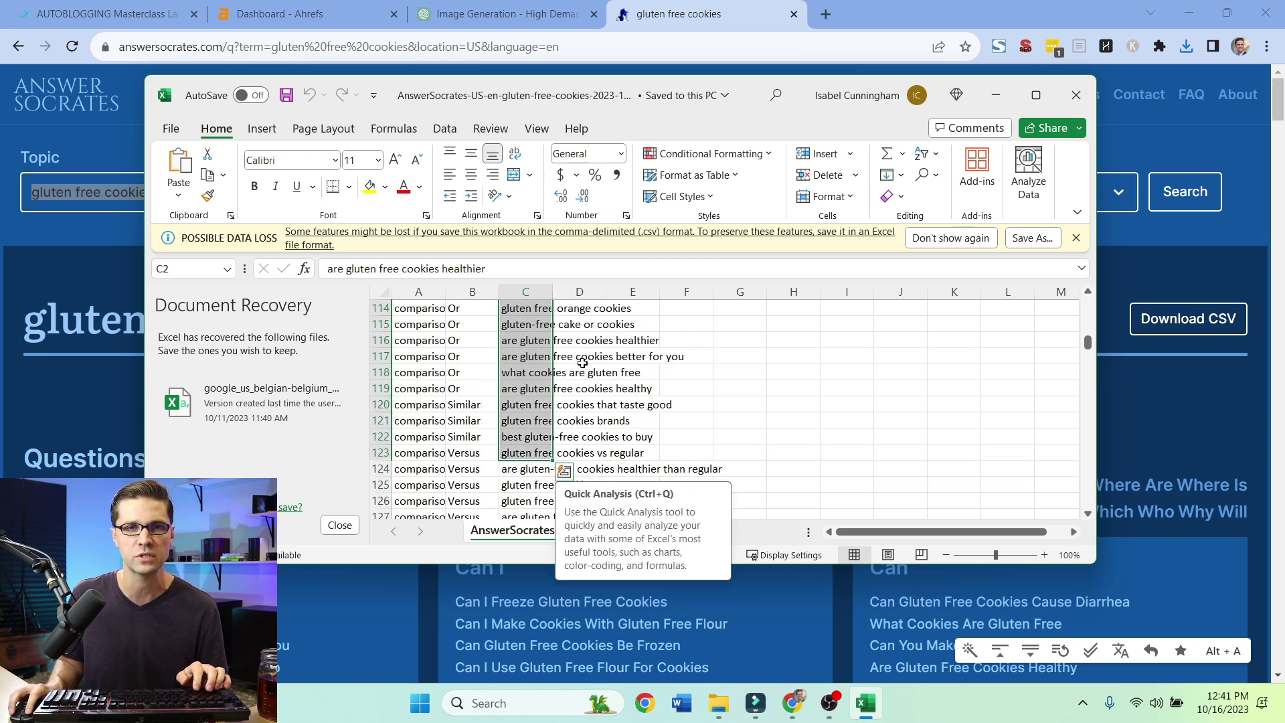
{"action": "key", "text": "ctrl+c"}
{"action": "left_click", "coordinate": [506, 14]}
Step: In a new chat, ask which of the pasted questions could form a BIG GUIDE
{"action": "left_click", "coordinate": [26, 91]}
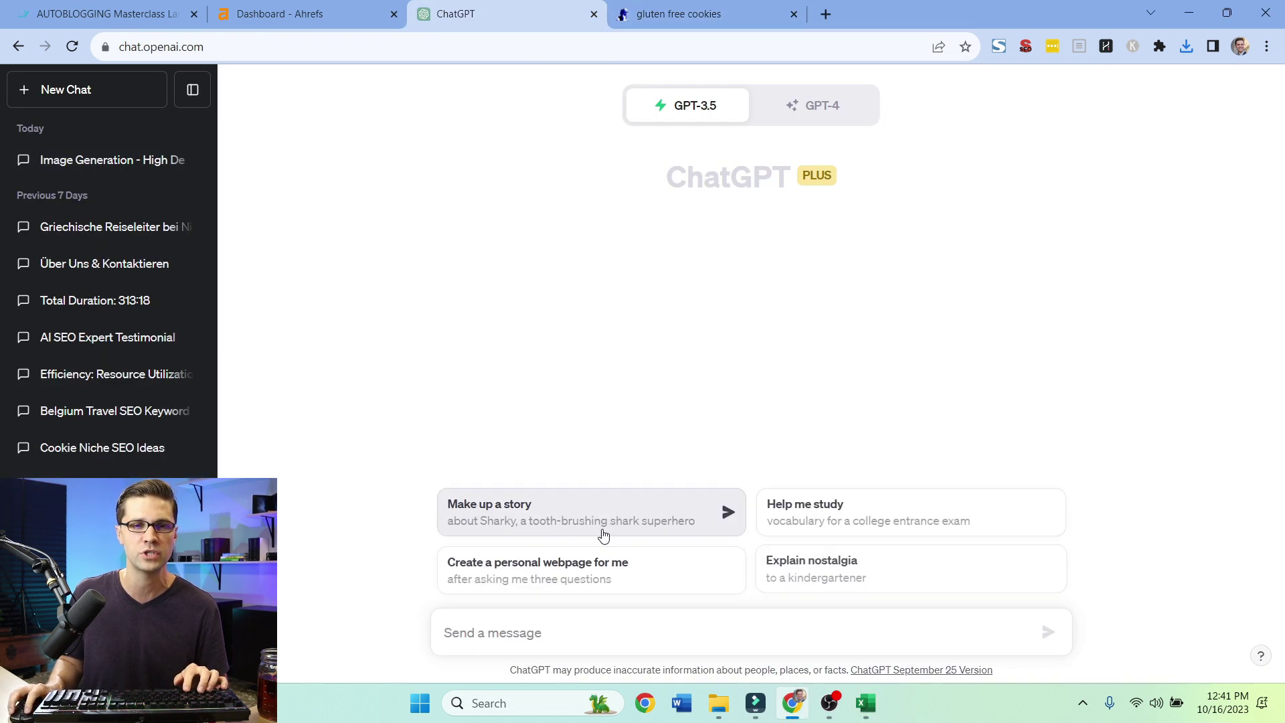
{"action": "type", "text": "which of th"}
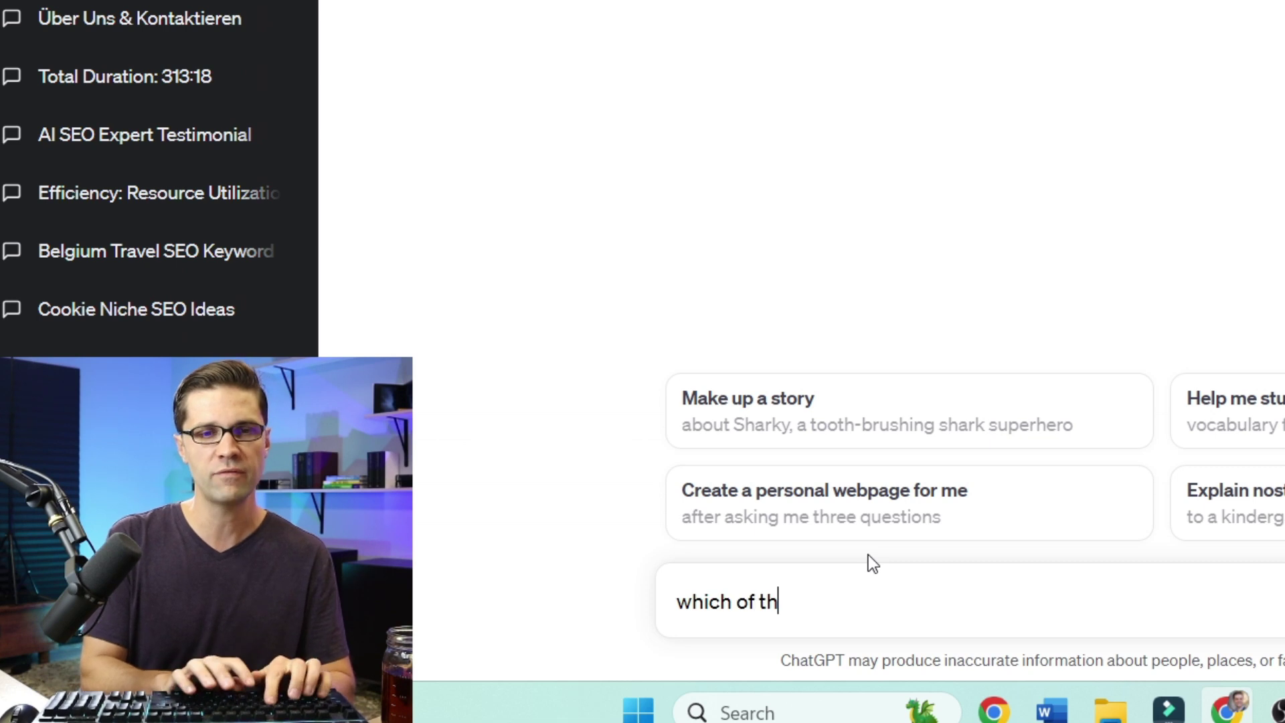
{"action": "type", "text": "ese could be a GU"}
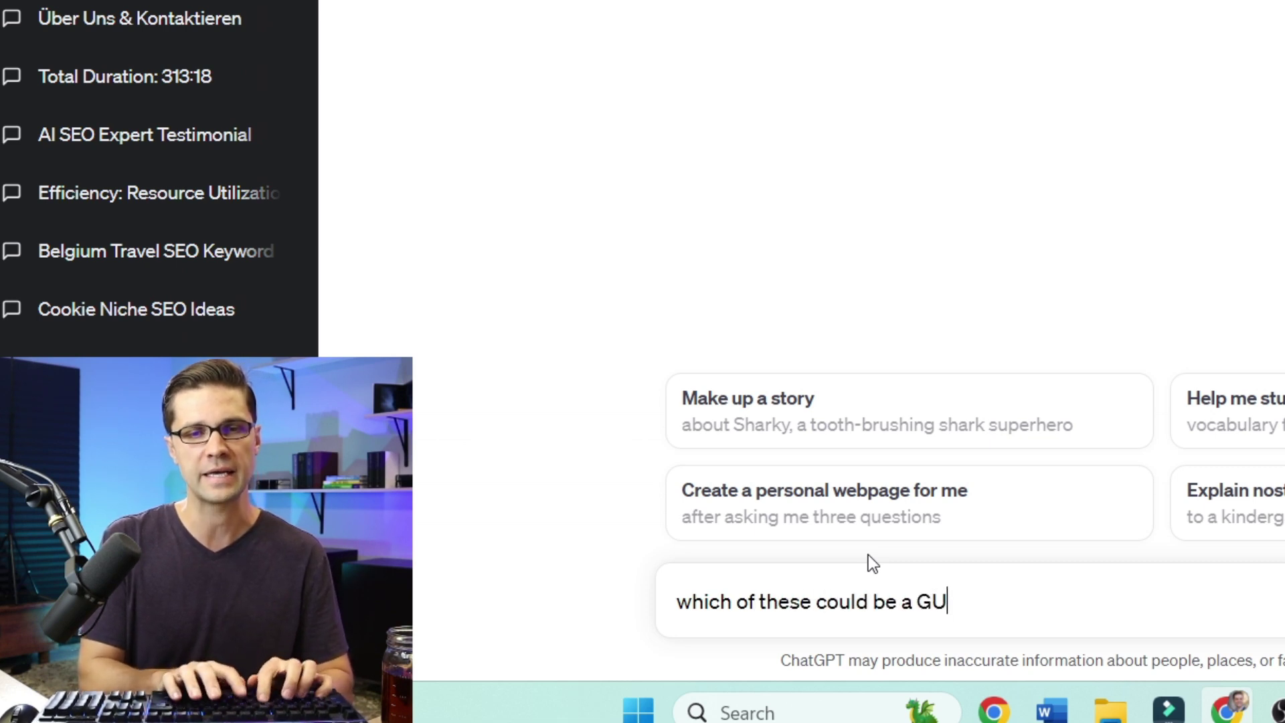
{"action": "type", "text": "IDE - a BIG GUIDE -"}
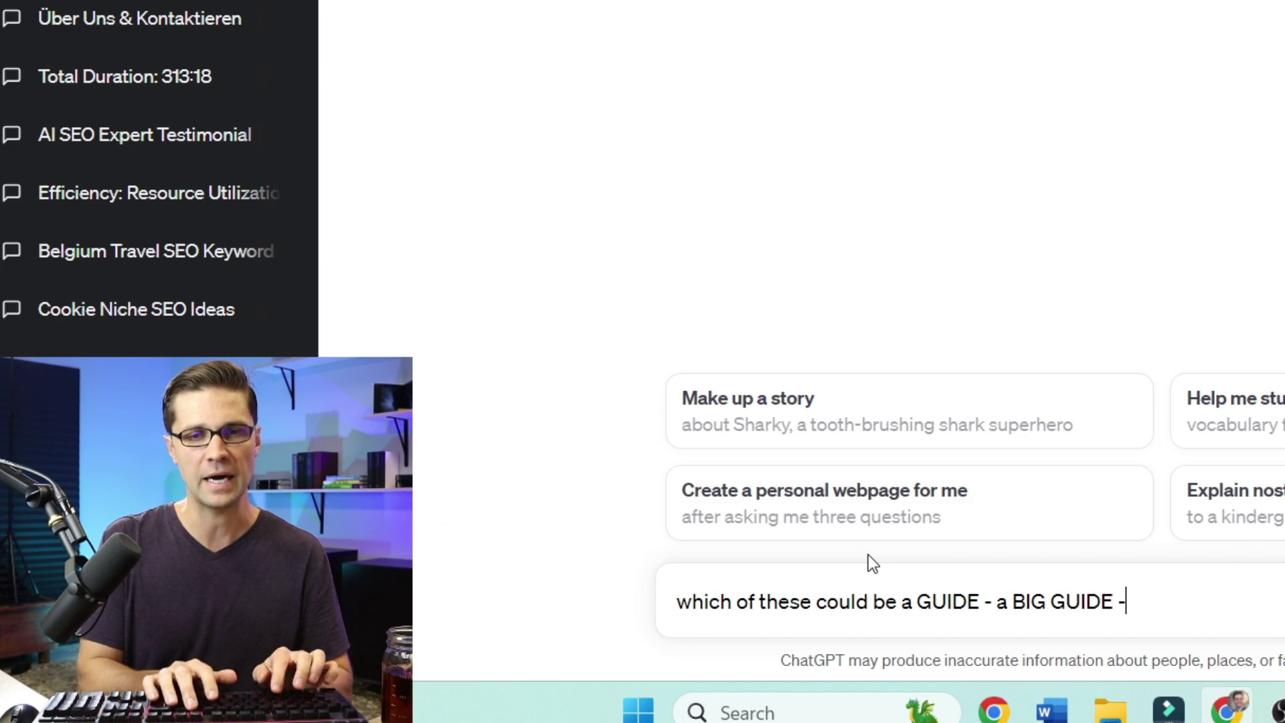
{"action": "key", "text": "ctrl+v"}
{"action": "key", "text": "Return"}
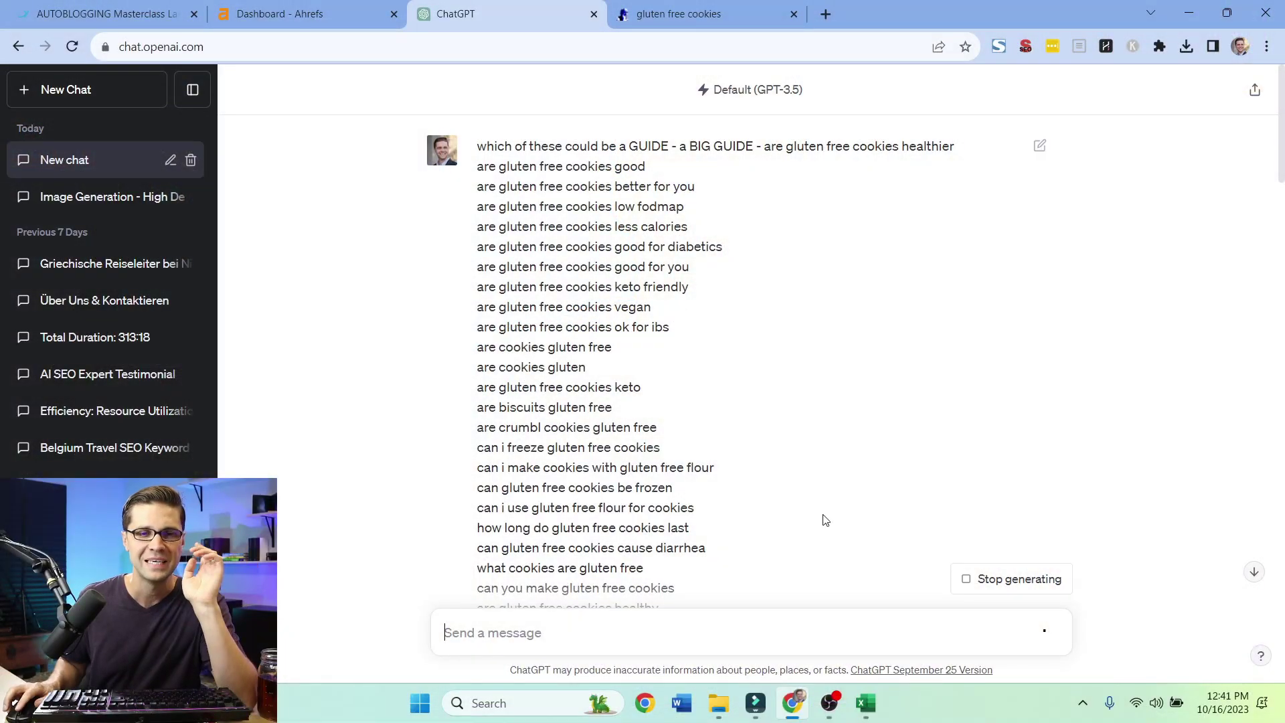
Step: Review the 20-topic gluten-free cookies guide reply, then stop it generating
{"action": "scroll", "coordinate": [825, 521], "scroll_direction": "down", "scroll_amount": 20}
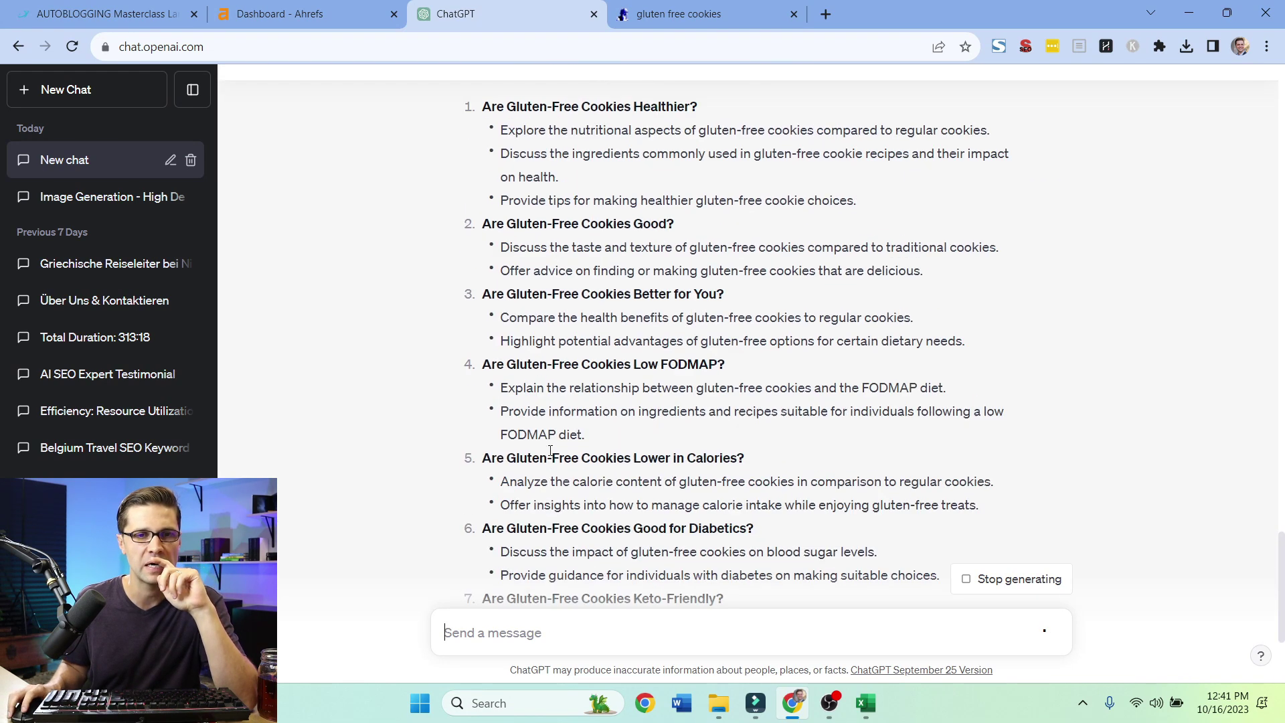
{"action": "scroll", "coordinate": [550, 451], "scroll_direction": "up", "scroll_amount": 2}
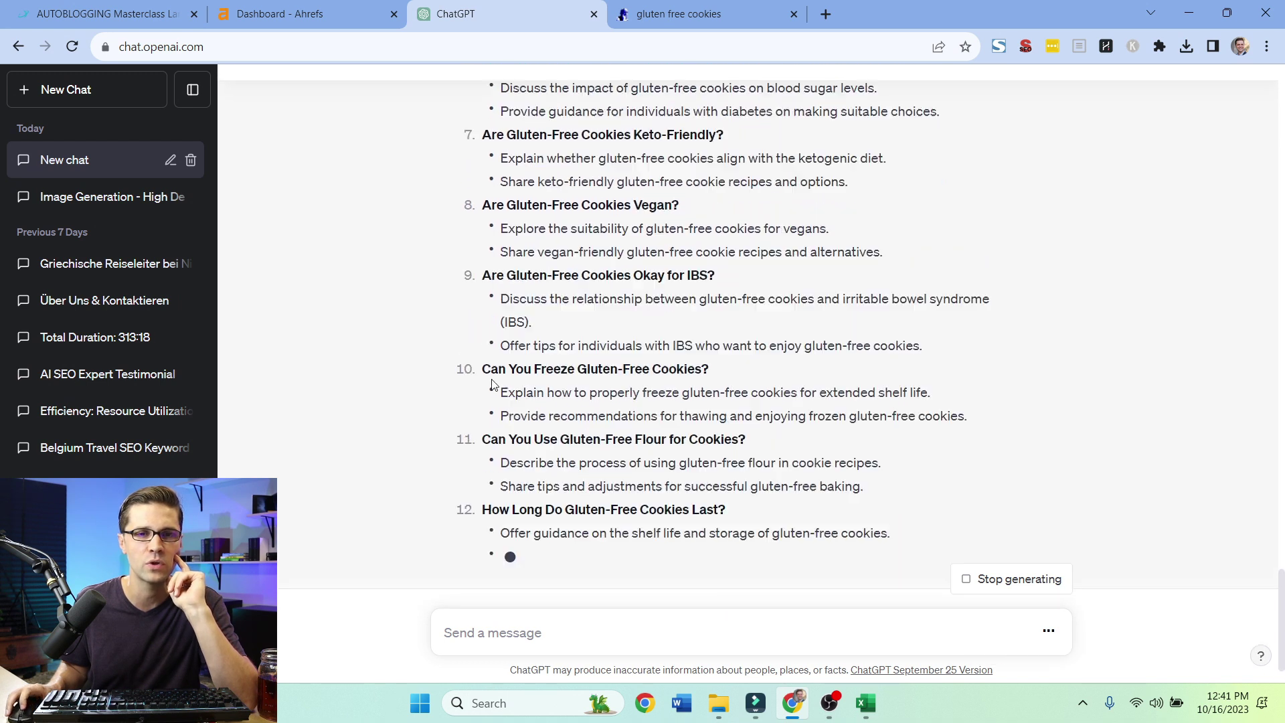
{"action": "scroll", "coordinate": [488, 382], "scroll_direction": "up", "scroll_amount": 10}
{"action": "scroll", "coordinate": [506, 467], "scroll_direction": "down", "scroll_amount": 2}
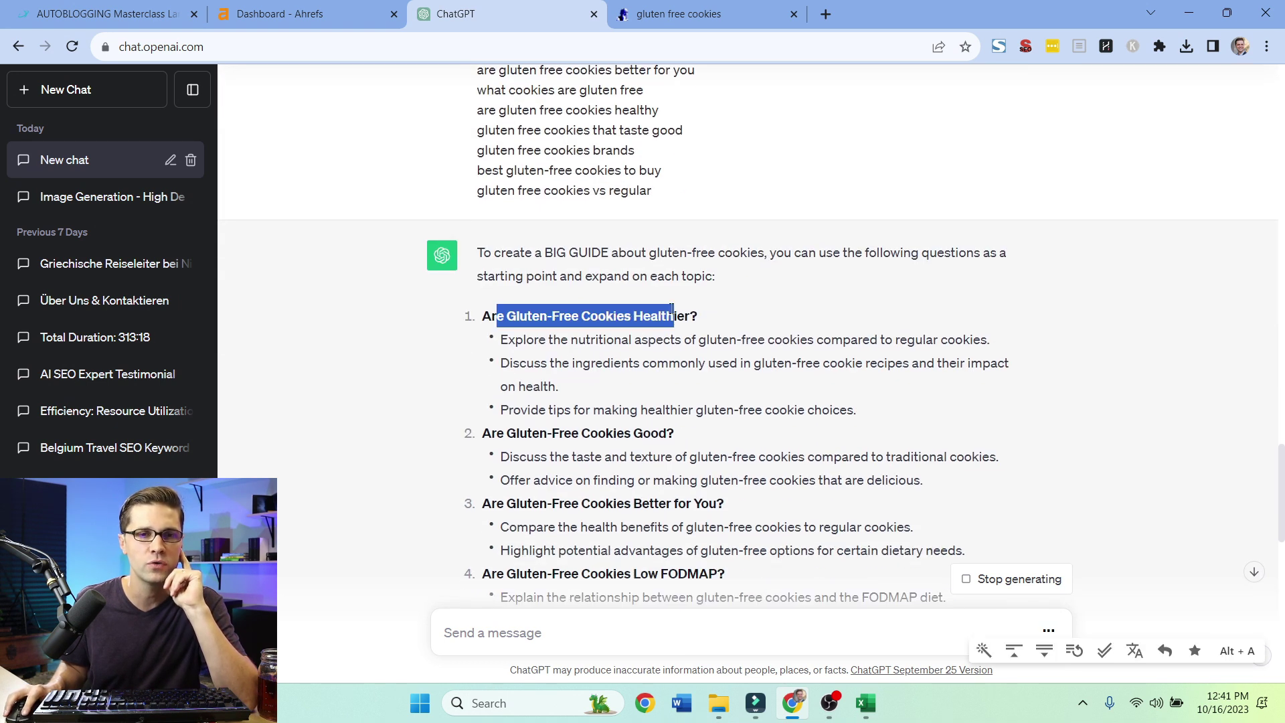
{"action": "scroll", "coordinate": [507, 355], "scroll_direction": "down", "scroll_amount": 2}
{"action": "left_click_drag", "start_coordinate": [516, 266], "coordinate": [548, 266]}
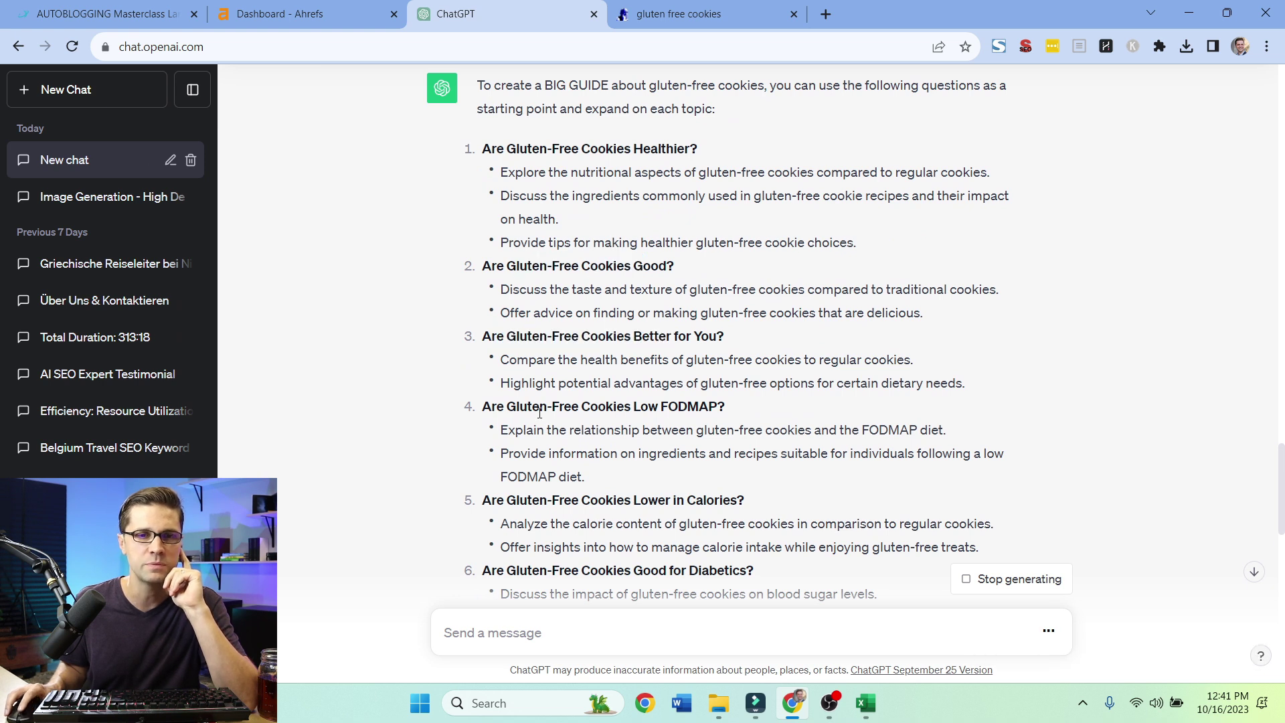
{"action": "scroll", "coordinate": [509, 425], "scroll_direction": "down", "scroll_amount": 15}
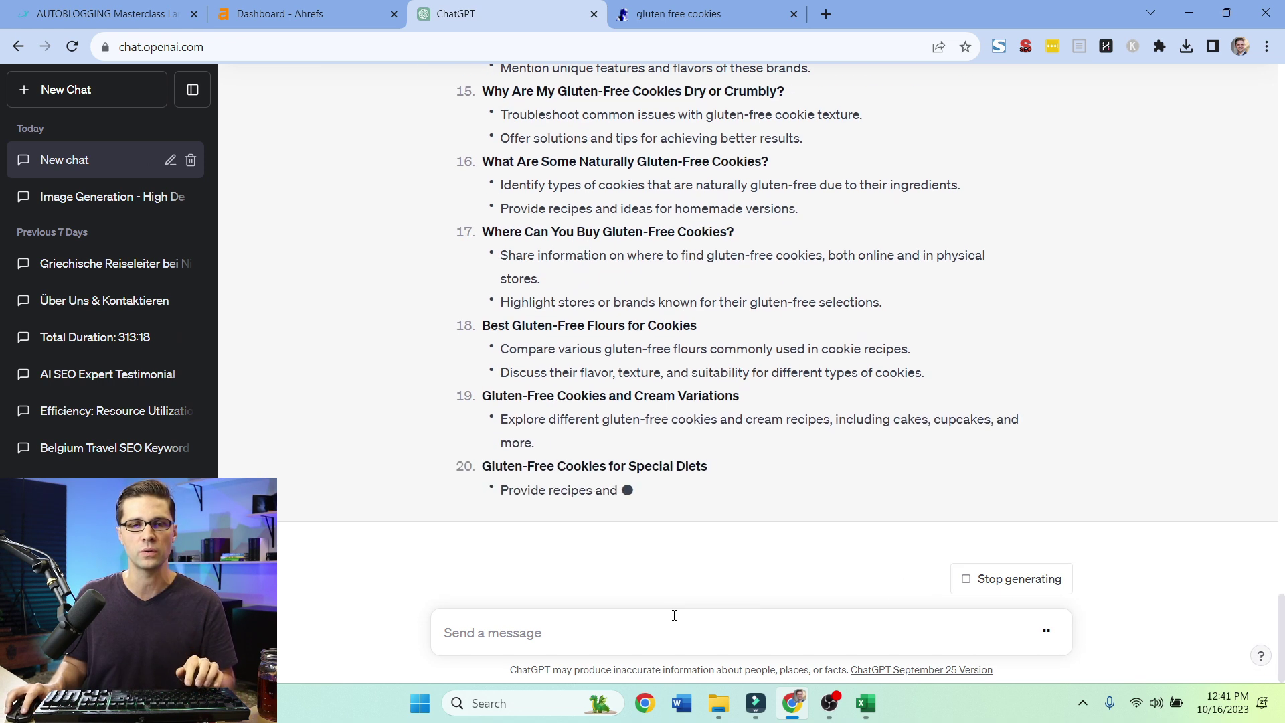
{"action": "left_click", "coordinate": [967, 588]}
{"action": "left_click", "coordinate": [815, 617]}
Step: Ask ChatGPT for revised article names instead of the exact questions, and review the titles
{"action": "type", "text": "Give me revised article names - do not just give the exac"}
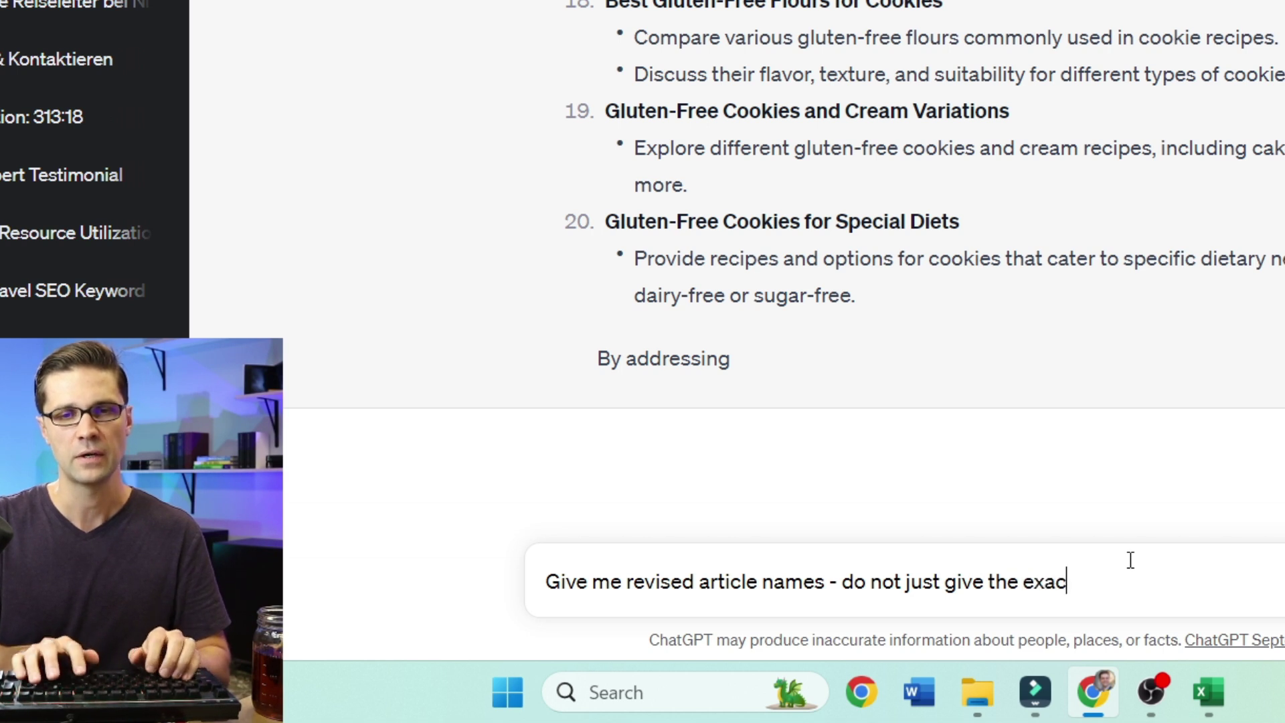
{"action": "type", "text": "t q"}
{"action": "type", "text": "uestions"}
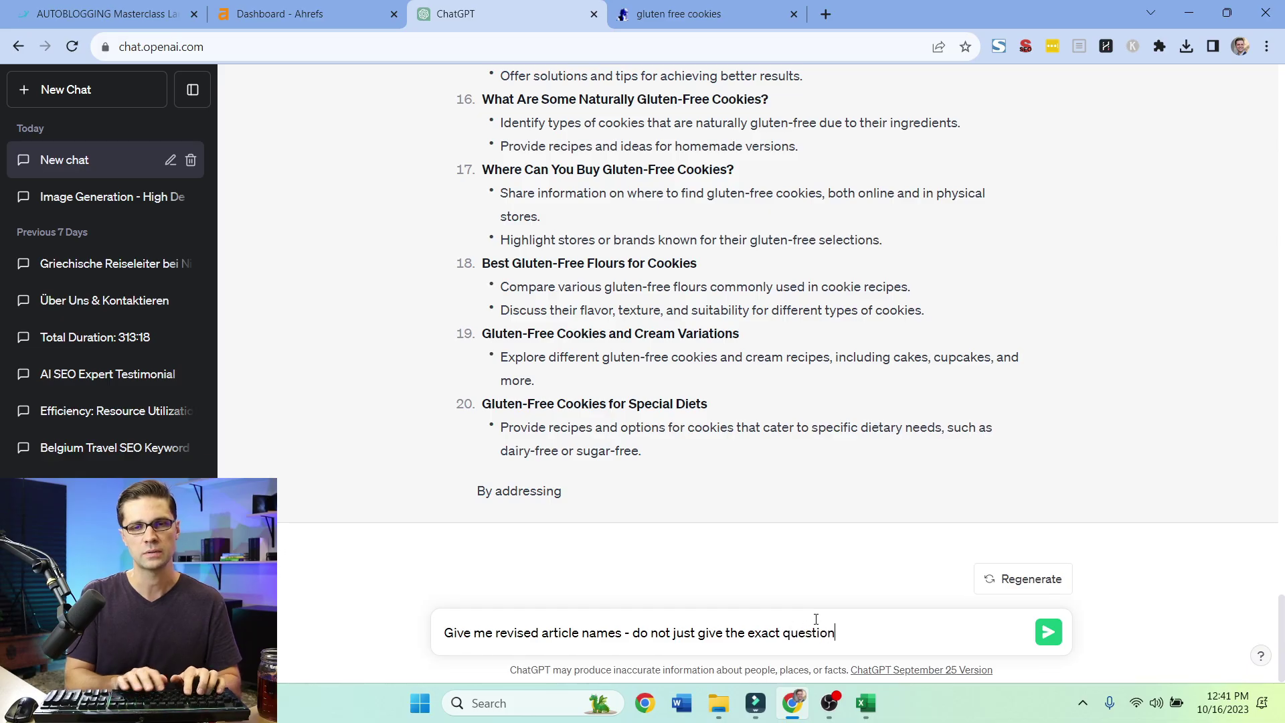
{"action": "key", "text": "Return"}
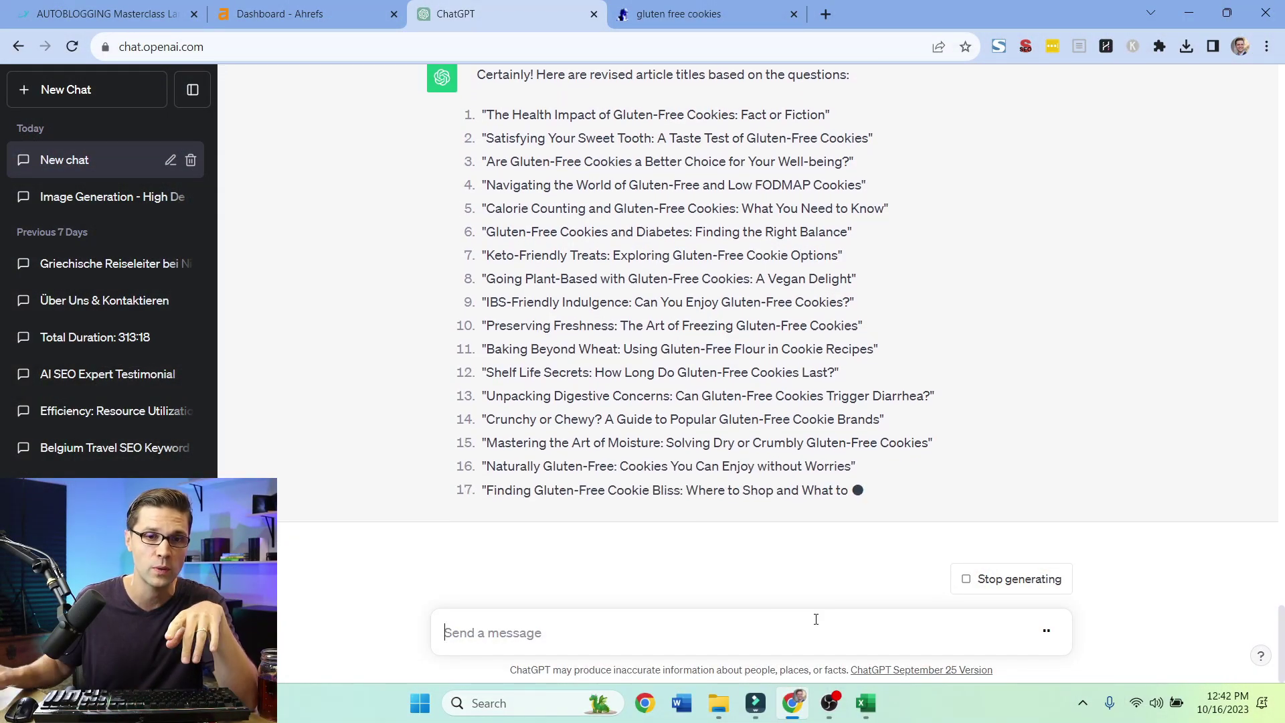
{"action": "scroll", "coordinate": [529, 430], "scroll_direction": "up", "scroll_amount": 3}
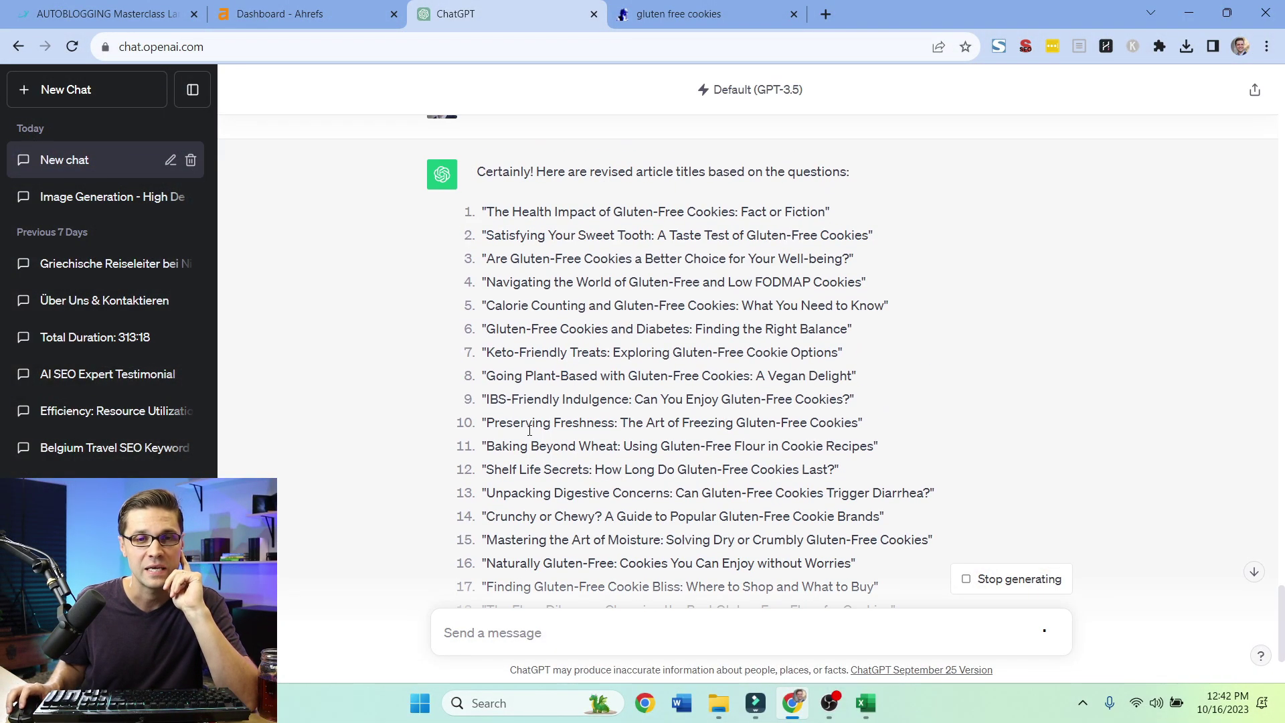
{"action": "scroll", "coordinate": [530, 430], "scroll_direction": "down", "scroll_amount": 3}
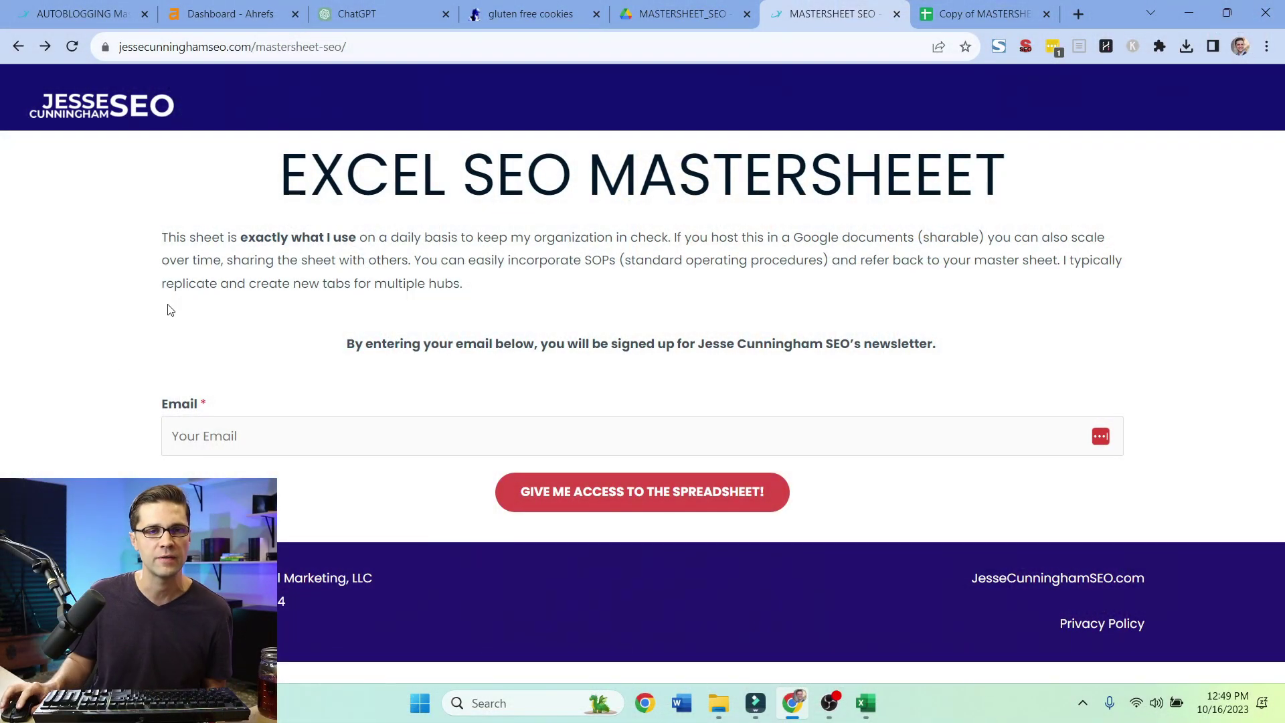
Step: In Copy of MASTERSHEET_SEO, narrow column A and widen the Tier 2 and Notes columns
{"action": "left_click", "coordinate": [922, 8]}
{"action": "left_click", "coordinate": [322, 264]}
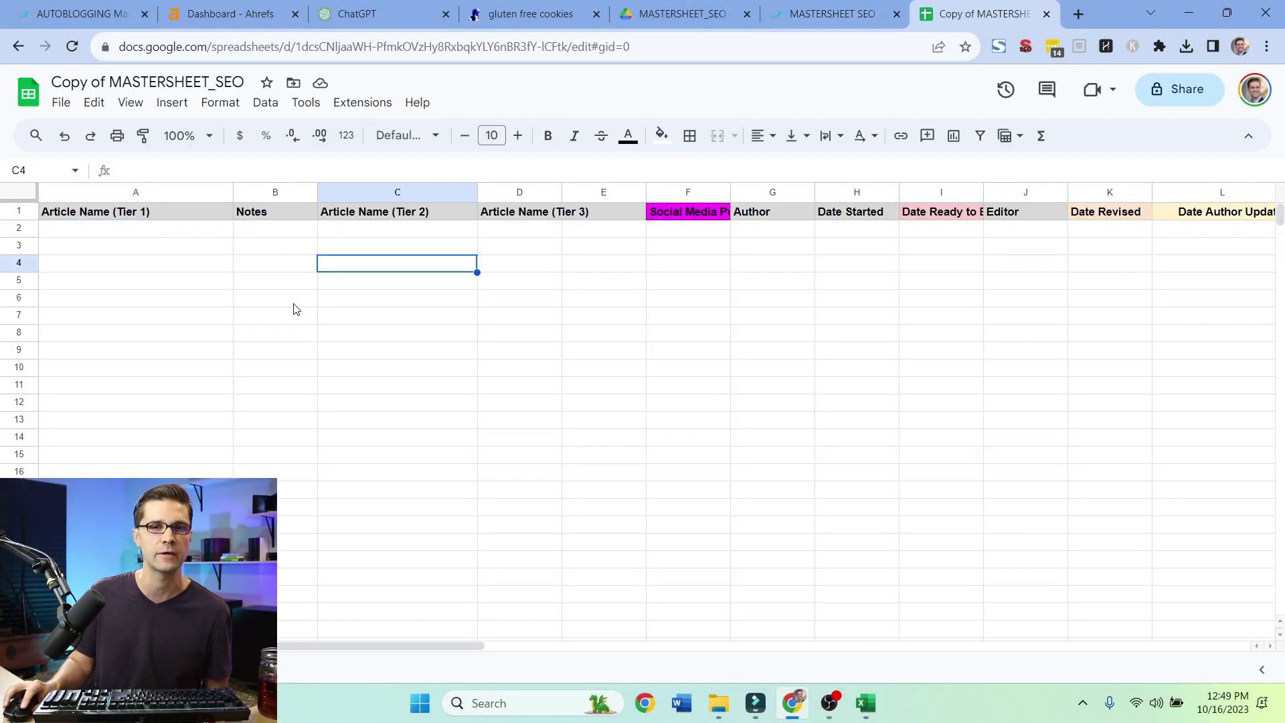
{"action": "left_click_drag", "start_coordinate": [200, 192], "coordinate": [181, 192]}
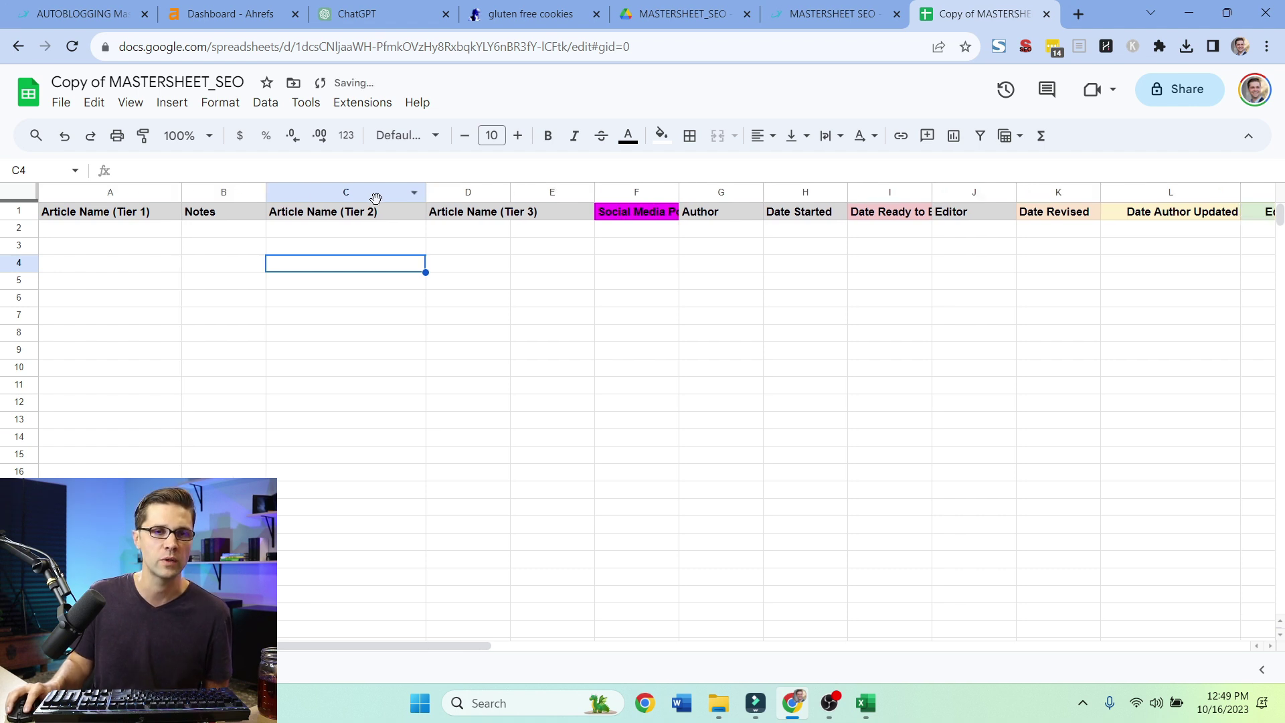
{"action": "left_click_drag", "start_coordinate": [424, 193], "coordinate": [500, 192]}
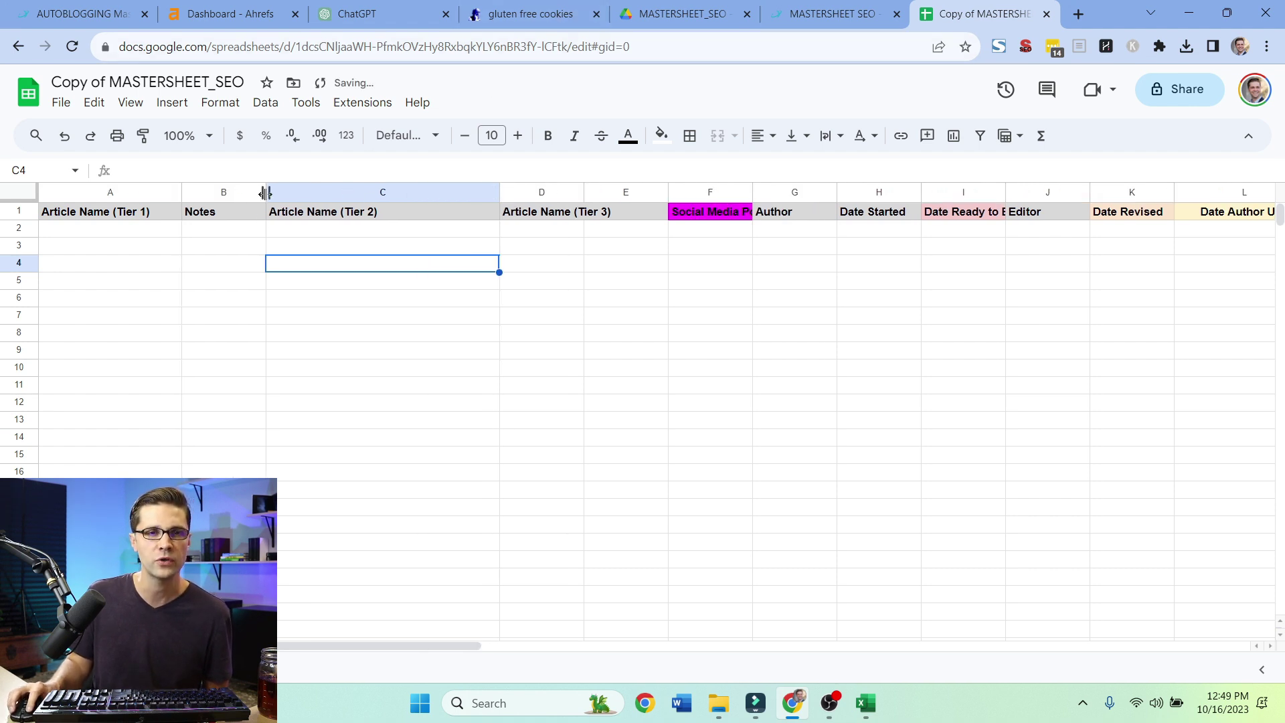
{"action": "left_click_drag", "start_coordinate": [265, 193], "coordinate": [395, 193]}
Step: Reread the Tier 1 and Tier 2 prompt in the ChatGPT conversation
{"action": "left_click", "coordinate": [360, 8]}
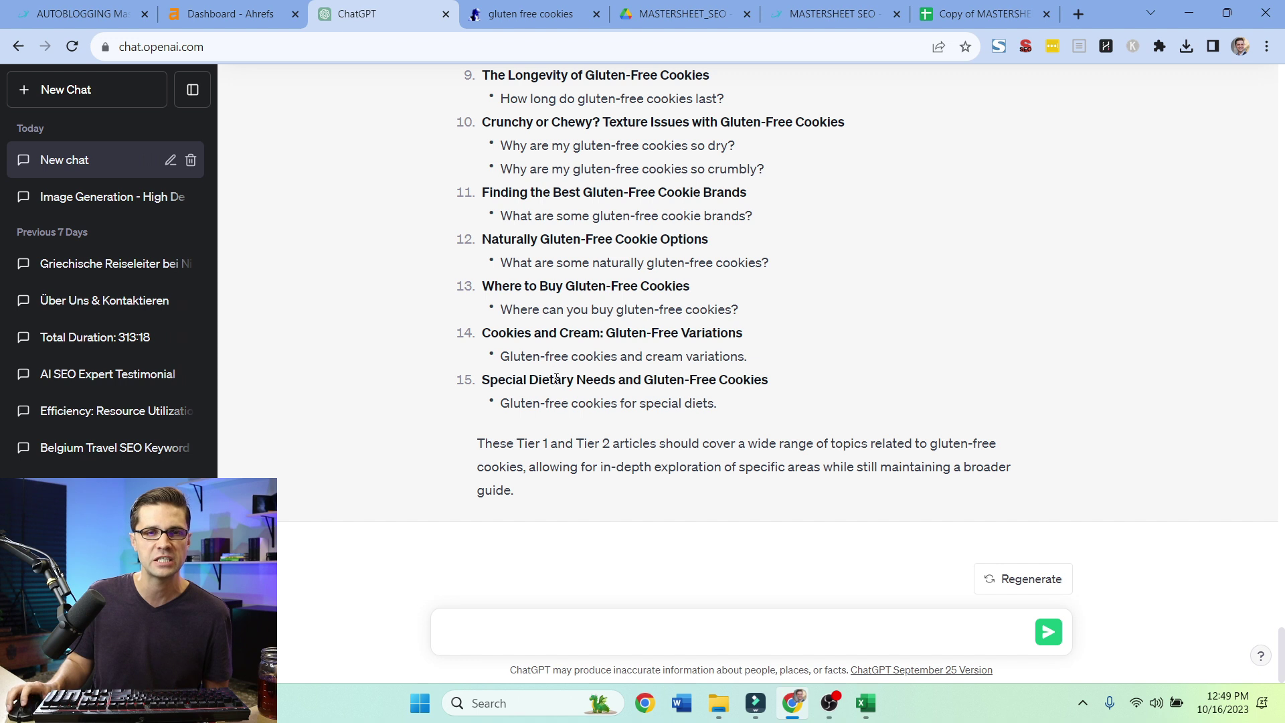
{"action": "scroll", "coordinate": [555, 366], "scroll_direction": "up", "scroll_amount": 15}
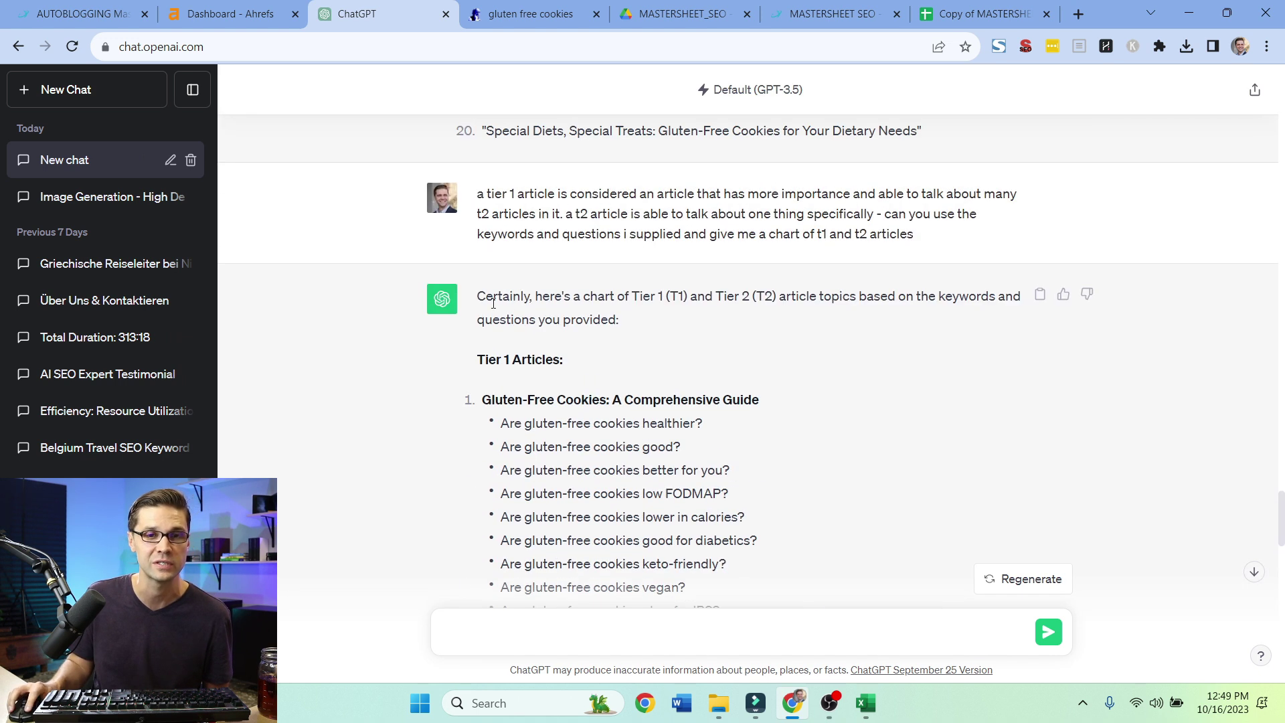
{"action": "scroll", "coordinate": [516, 290], "scroll_direction": "up", "scroll_amount": 2}
{"action": "left_click_drag", "start_coordinate": [478, 275], "coordinate": [771, 297]}
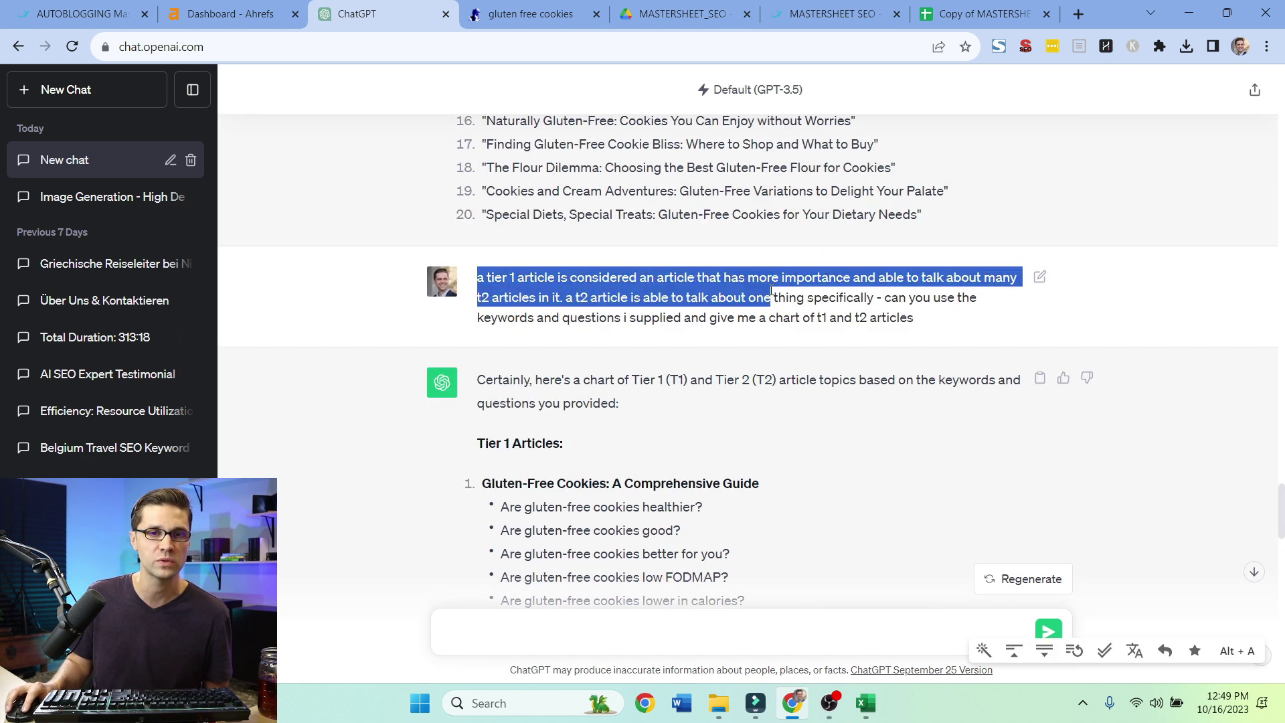
{"action": "left_click", "coordinate": [650, 273]}
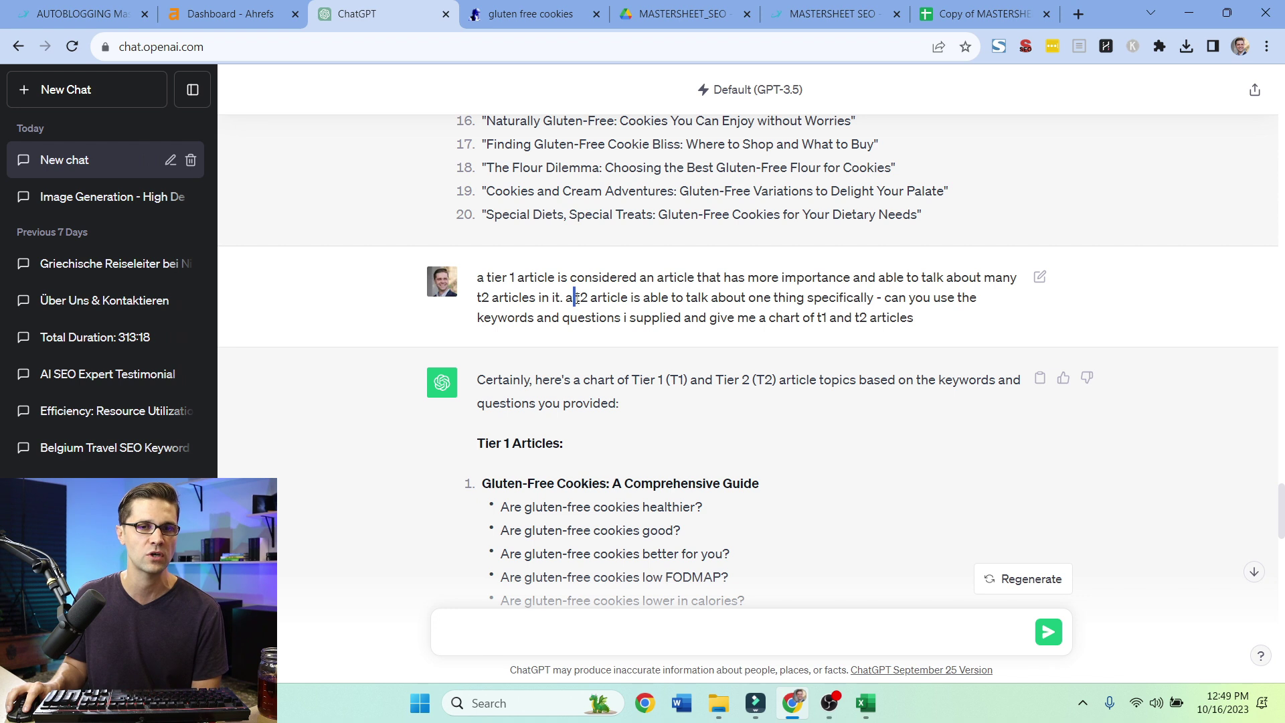
{"action": "left_click", "coordinate": [942, 301]}
{"action": "scroll", "coordinate": [622, 362], "scroll_direction": "down", "scroll_amount": 1}
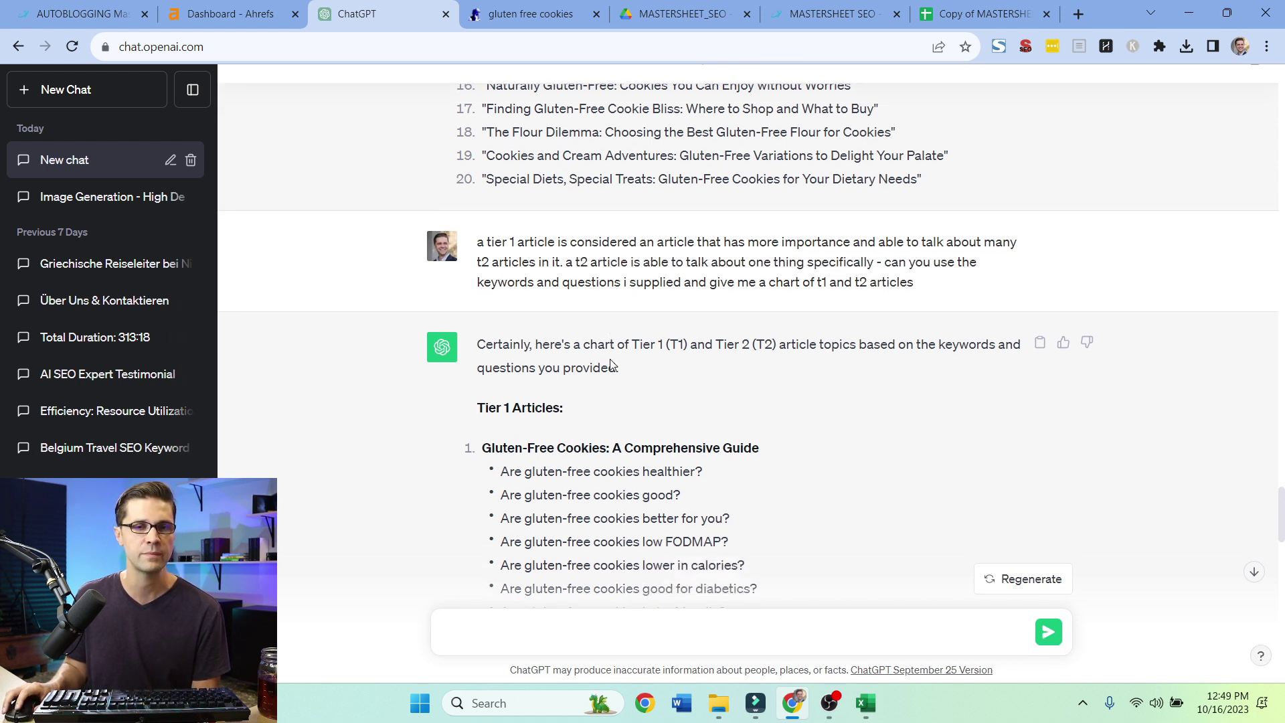
{"action": "left_click_drag", "start_coordinate": [920, 249], "coordinate": [475, 204]}
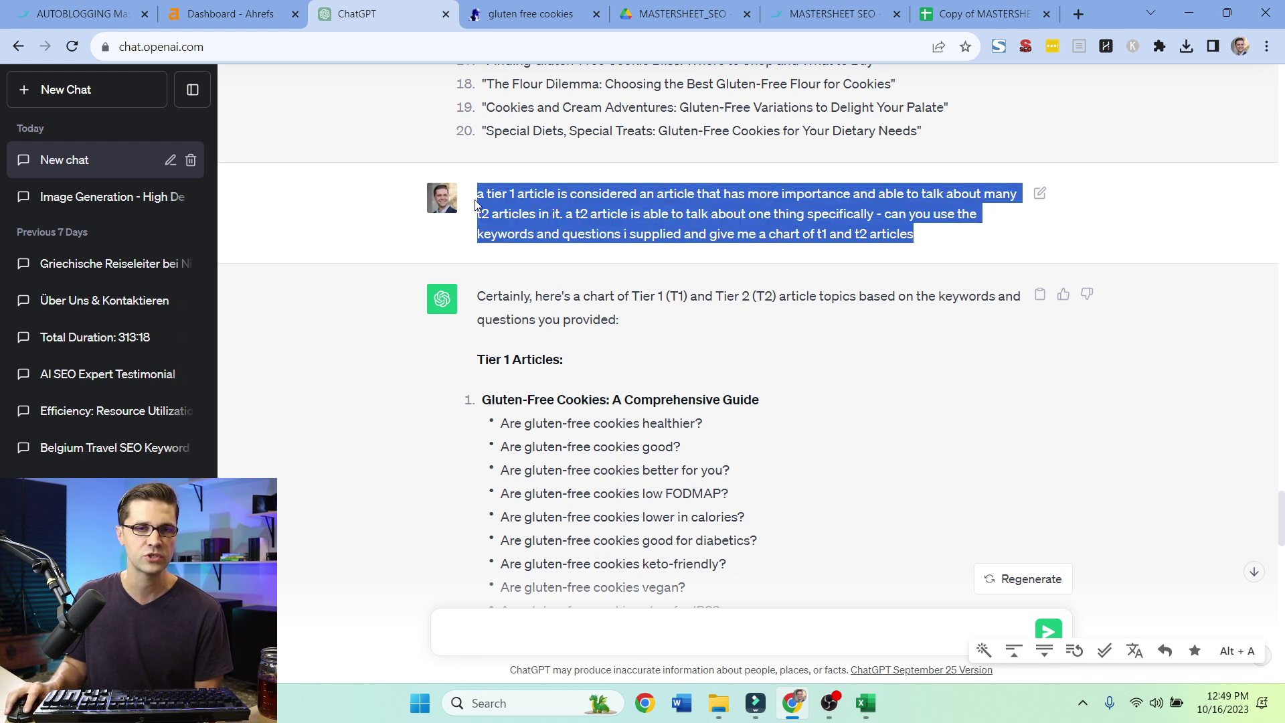
{"action": "left_click", "coordinate": [641, 252]}
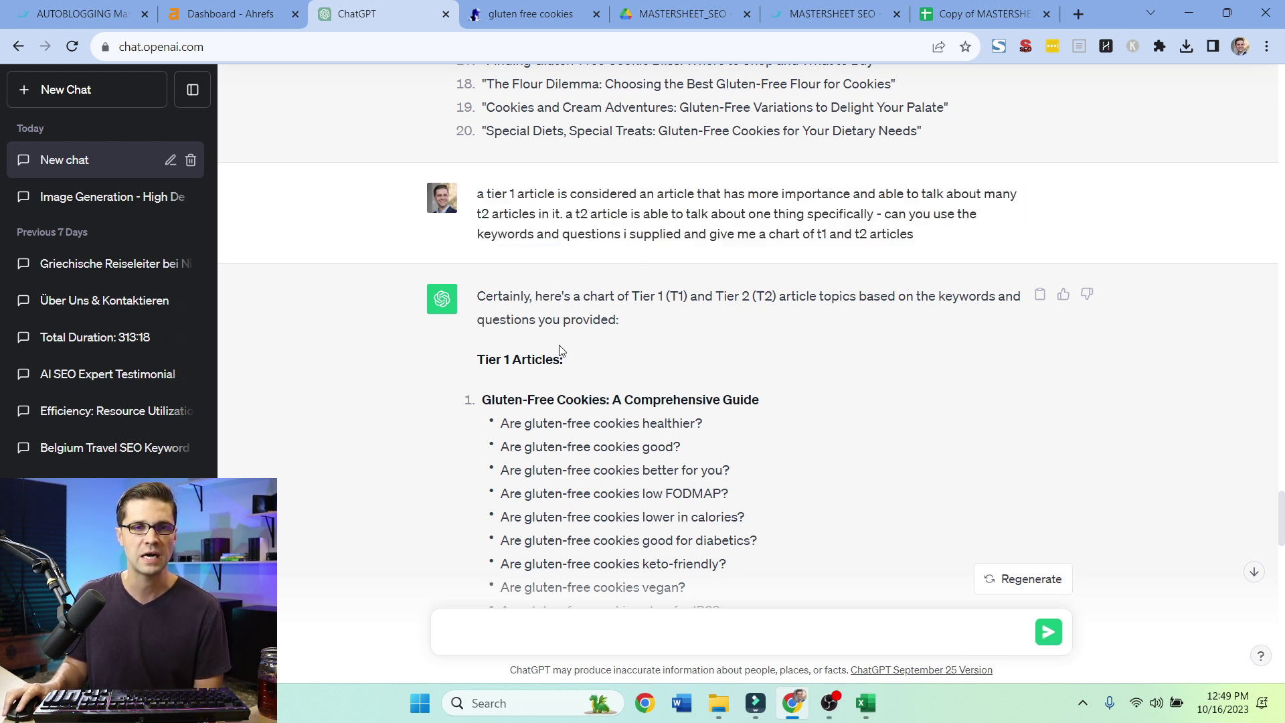
Step: Read through the Tier 1 bullets and the 15-article Tier 2 list
{"action": "scroll", "coordinate": [561, 351], "scroll_direction": "down", "scroll_amount": 2}
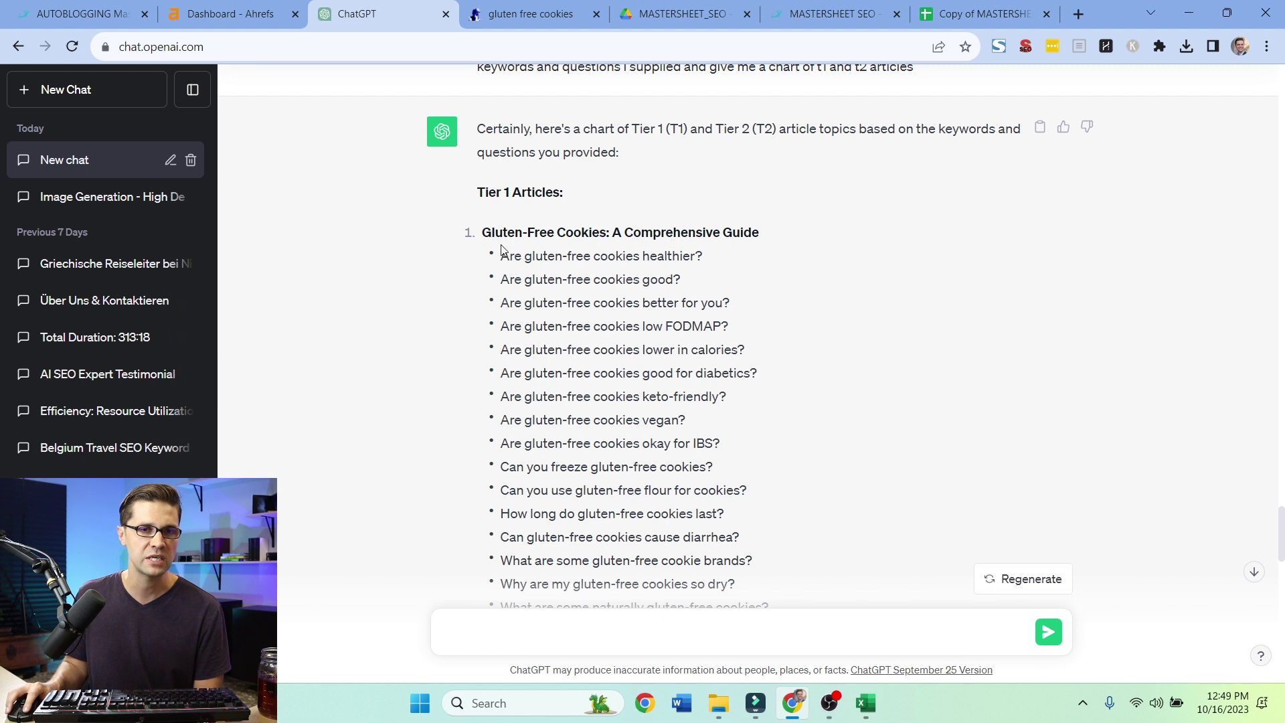
{"action": "scroll", "coordinate": [773, 243], "scroll_direction": "down", "scroll_amount": 1}
{"action": "left_click_drag", "start_coordinate": [500, 172], "coordinate": [737, 524]}
{"action": "left_click", "coordinate": [644, 503]}
{"action": "scroll", "coordinate": [644, 504], "scroll_direction": "down", "scroll_amount": 4}
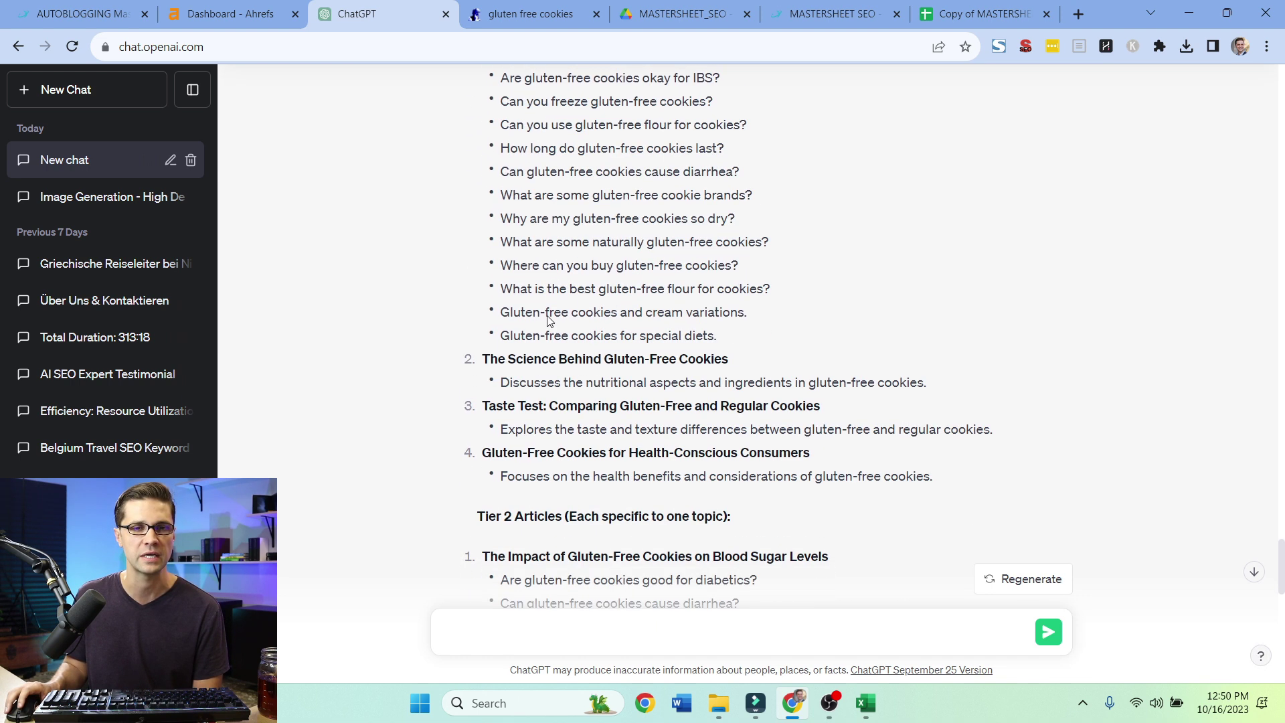
{"action": "left_click_drag", "start_coordinate": [480, 306], "coordinate": [955, 419]}
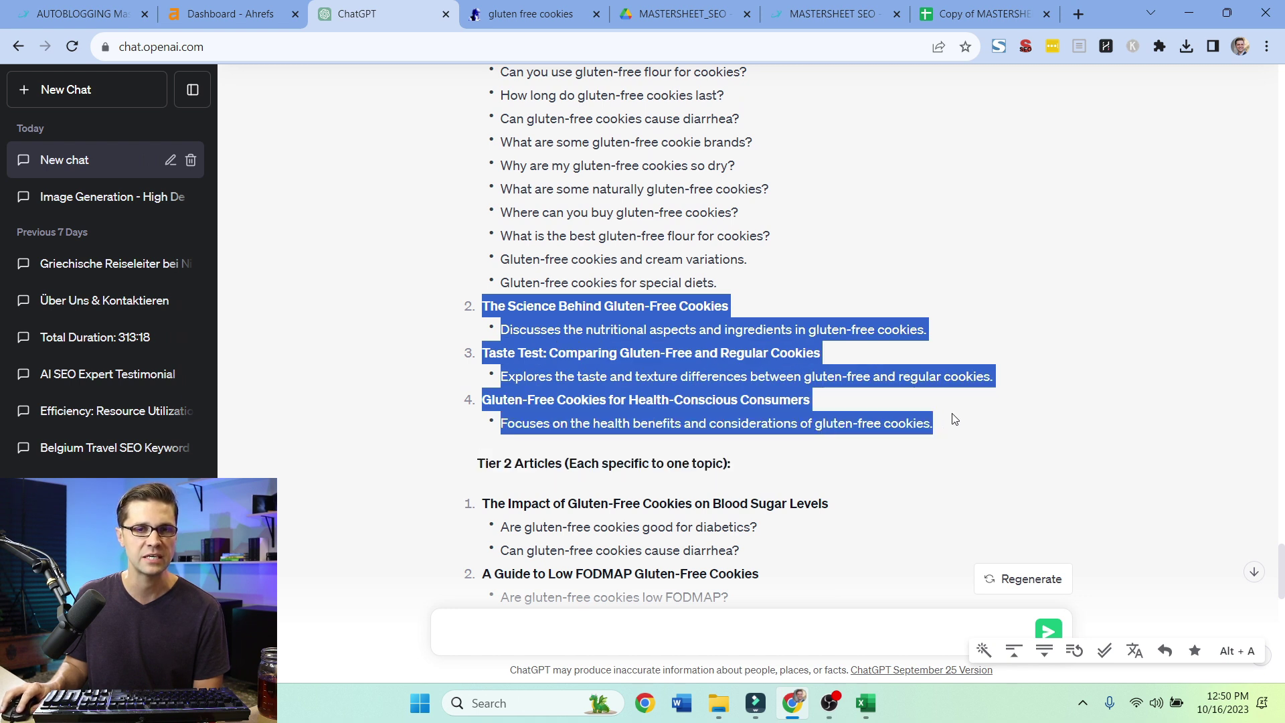
{"action": "left_click", "coordinate": [628, 495]}
{"action": "scroll", "coordinate": [394, 462], "scroll_direction": "down", "scroll_amount": 3}
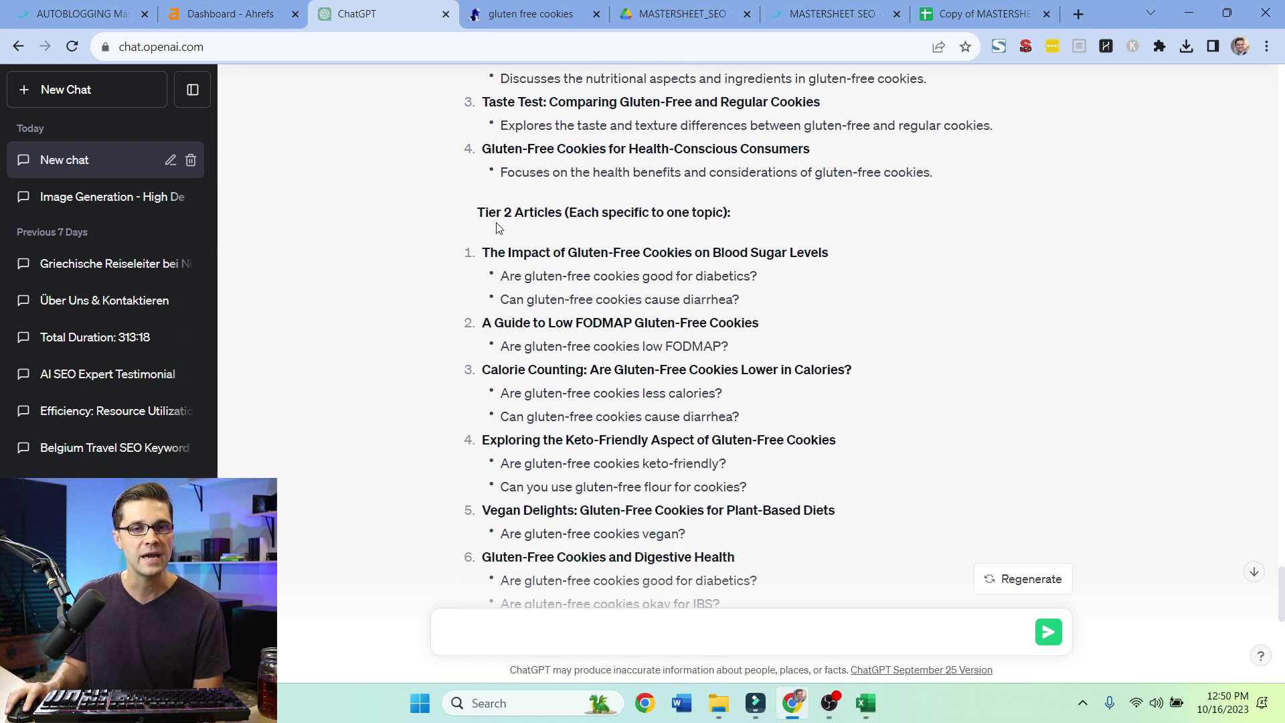
{"action": "scroll", "coordinate": [395, 287], "scroll_direction": "down", "scroll_amount": 2}
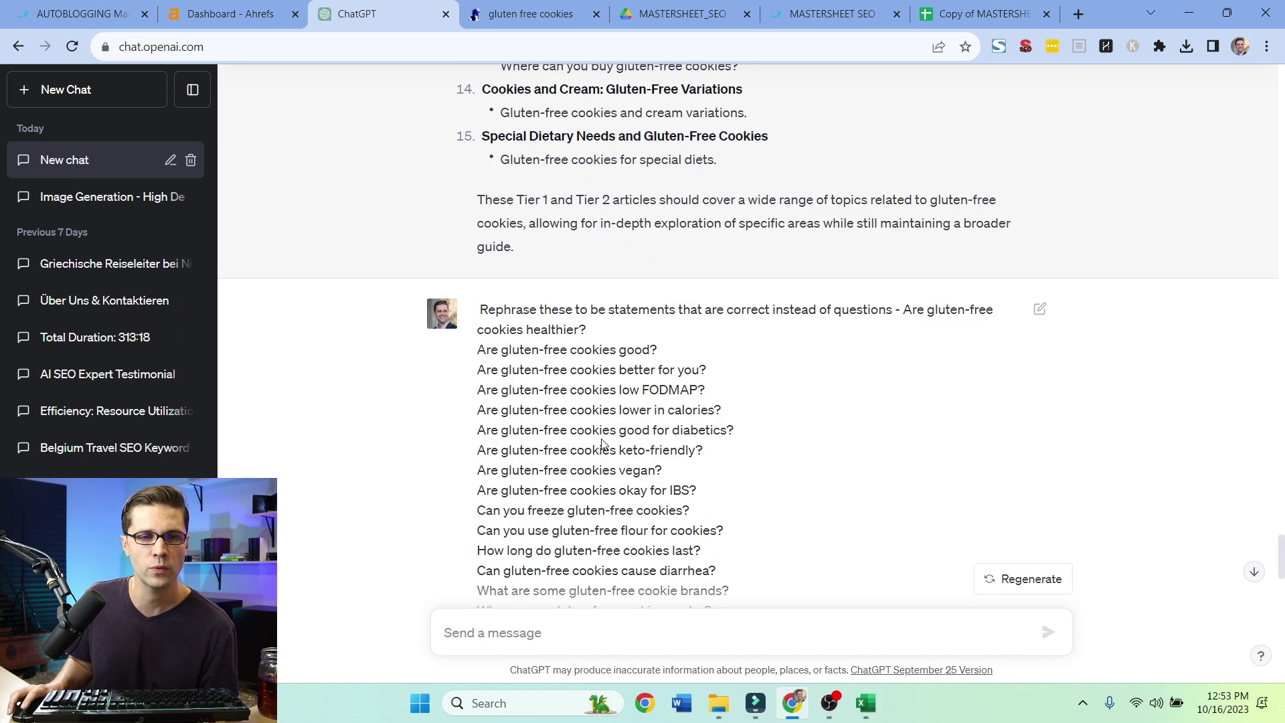
Step: Zoom the mastersheet to 150% and check the Tier 1 guide in A2 and Tier 2 questions in C3
{"action": "left_click", "coordinate": [951, 14]}
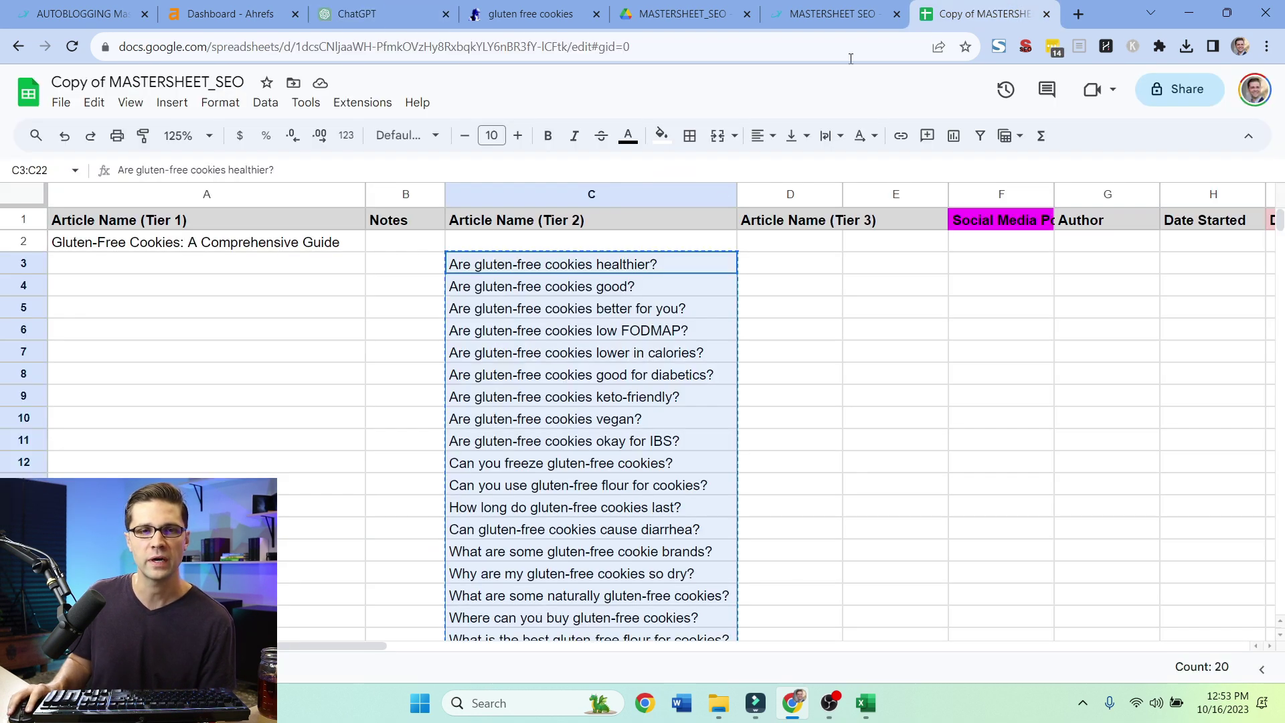
{"action": "left_click", "coordinate": [326, 329]}
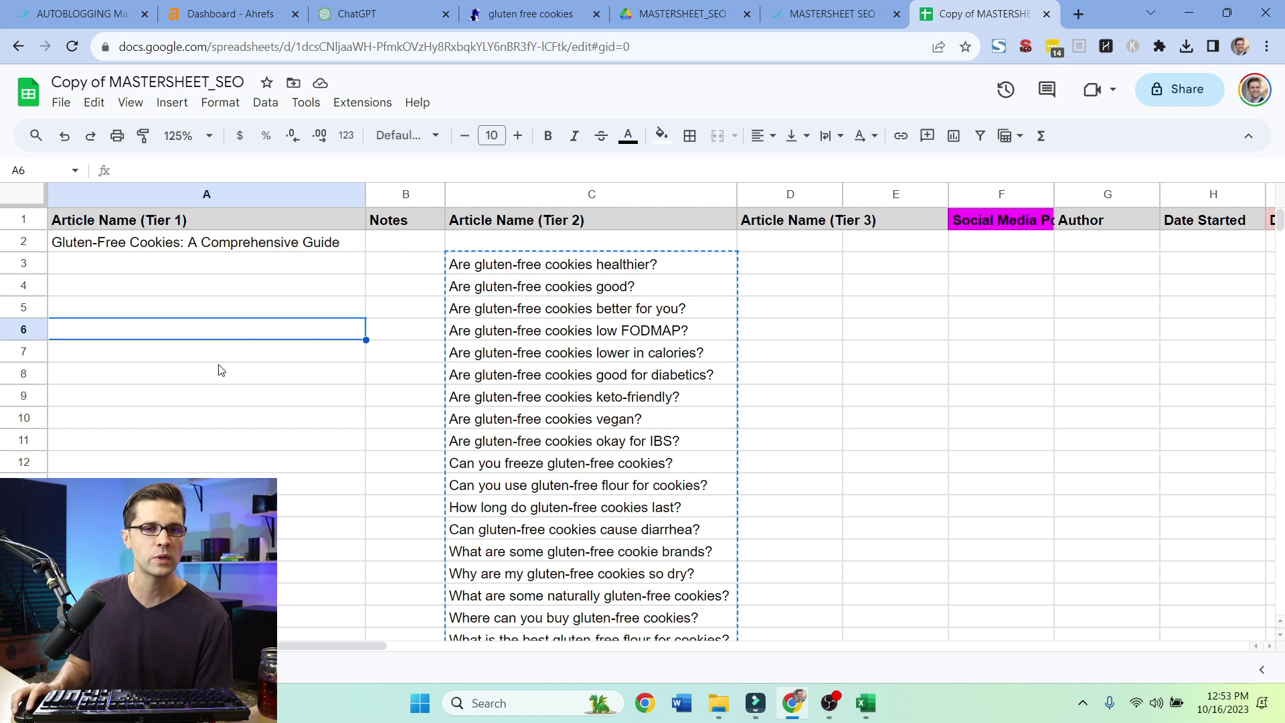
{"action": "scroll", "coordinate": [223, 382], "scroll_direction": "down", "scroll_amount": 2}
{"action": "scroll", "coordinate": [219, 379], "scroll_direction": "up", "scroll_amount": 2}
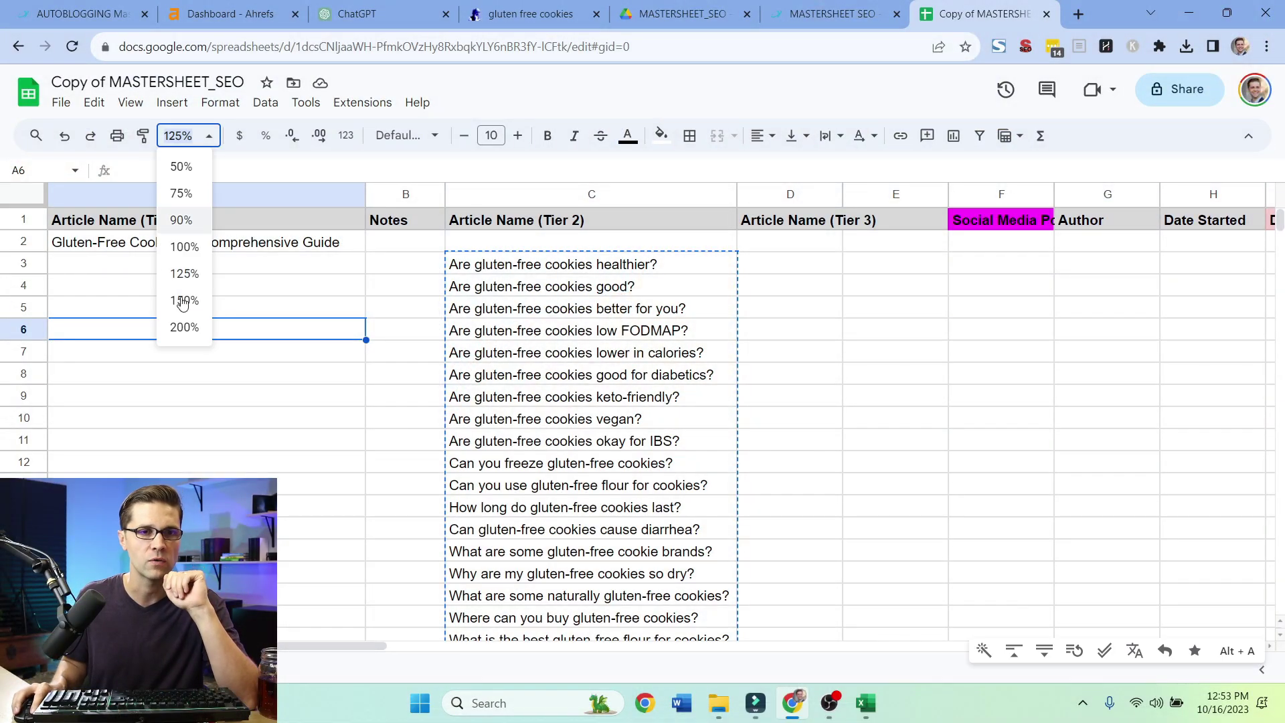
{"action": "left_click", "coordinate": [185, 301]}
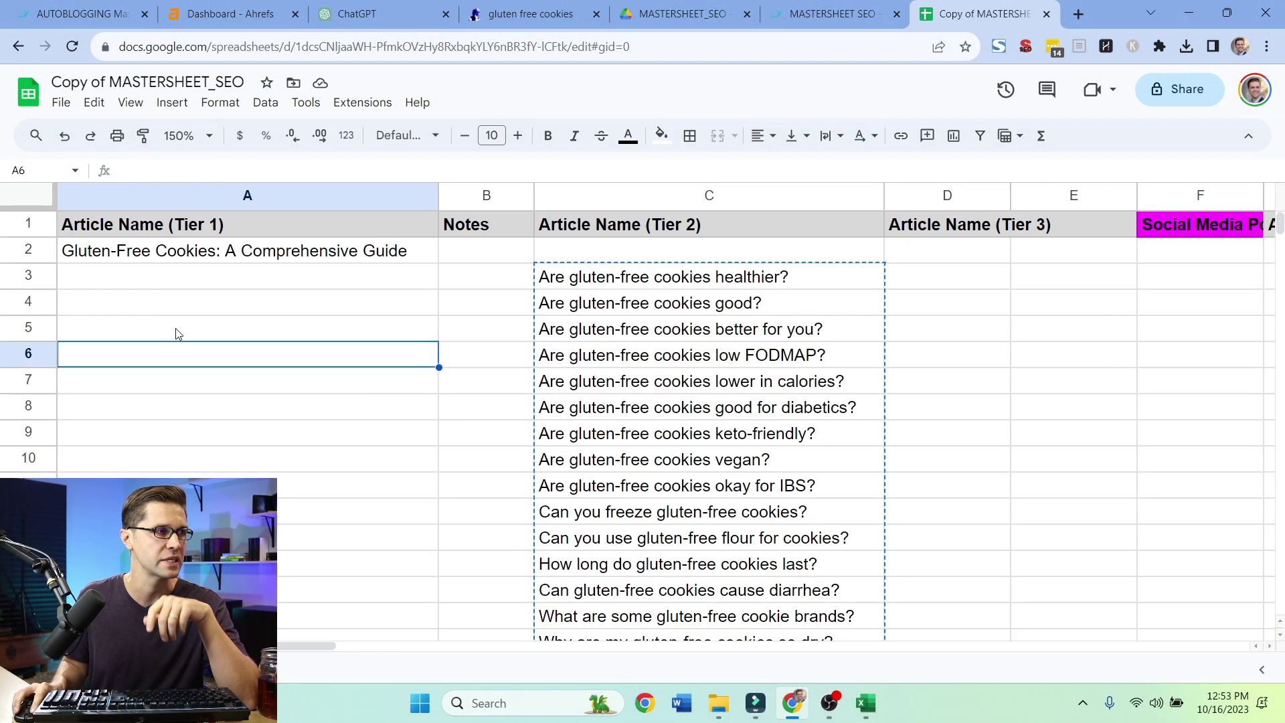
{"action": "left_click", "coordinate": [226, 246]}
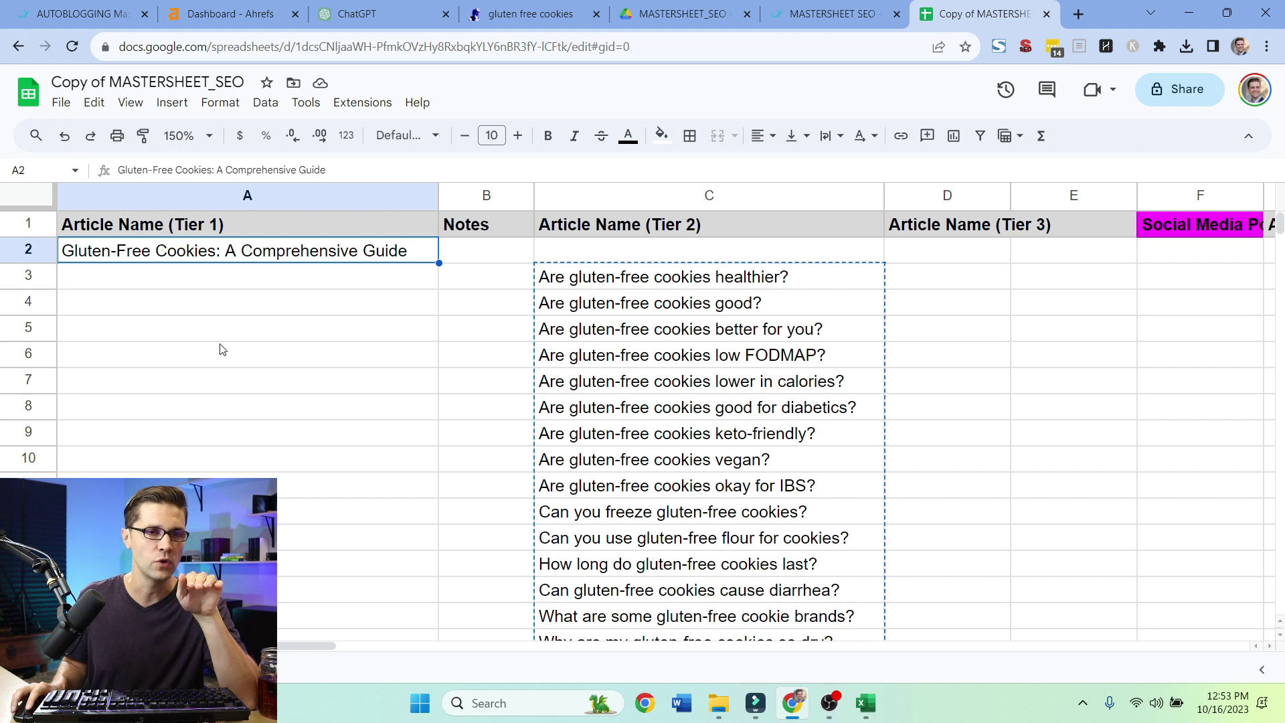
{"action": "left_click", "coordinate": [236, 356]}
{"action": "scroll", "coordinate": [629, 357], "scroll_direction": "down", "scroll_amount": 2}
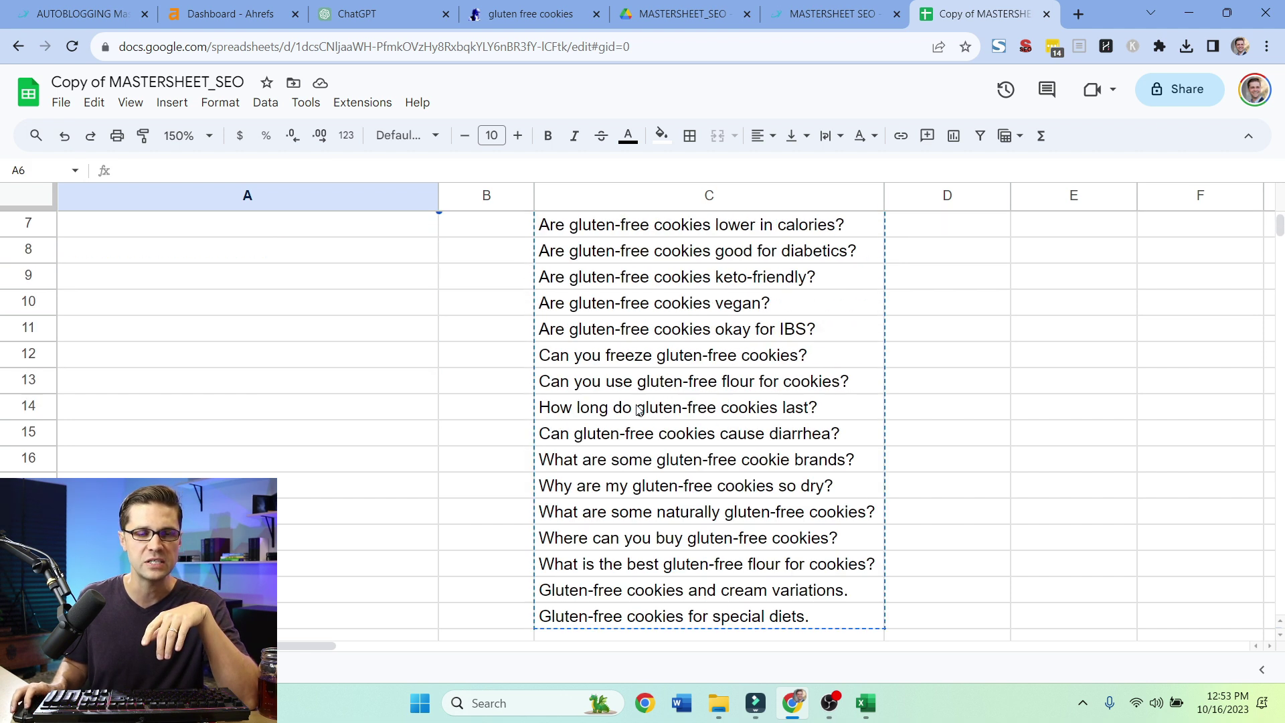
{"action": "scroll", "coordinate": [640, 411], "scroll_direction": "up", "scroll_amount": 2}
{"action": "left_click", "coordinate": [608, 278]}
{"action": "left_click", "coordinate": [386, 371]}
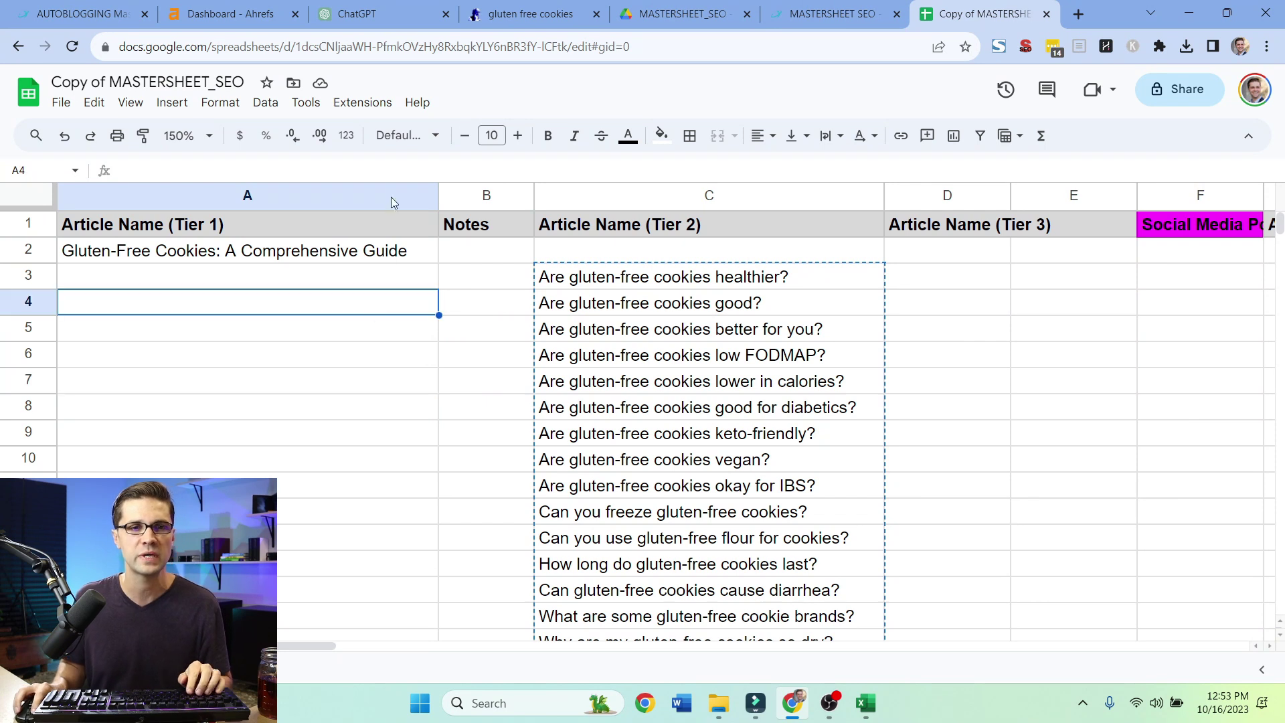
Step: Reread the rephrase-as-statements prompt and its reply in ChatGPT
{"action": "left_click", "coordinate": [402, 15]}
{"action": "scroll", "coordinate": [581, 470], "scroll_direction": "up", "scroll_amount": 15}
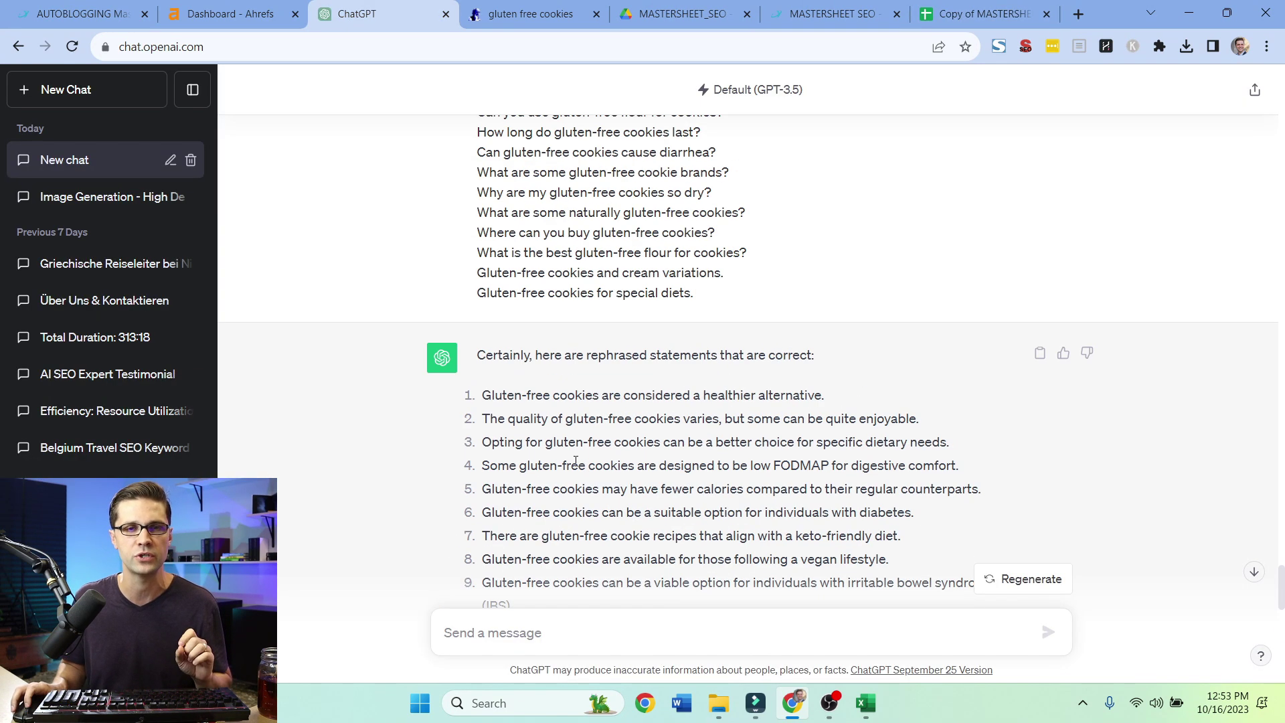
{"action": "mouse_move", "coordinate": [483, 393]}
{"action": "left_mouse_down"}
{"action": "mouse_move", "coordinate": [697, 427]}
{"action": "mouse_move", "coordinate": [703, 416]}
{"action": "mouse_move", "coordinate": [888, 398]}
{"action": "mouse_move", "coordinate": [587, 415]}
{"action": "left_mouse_up"}
{"action": "left_click", "coordinate": [882, 404]}
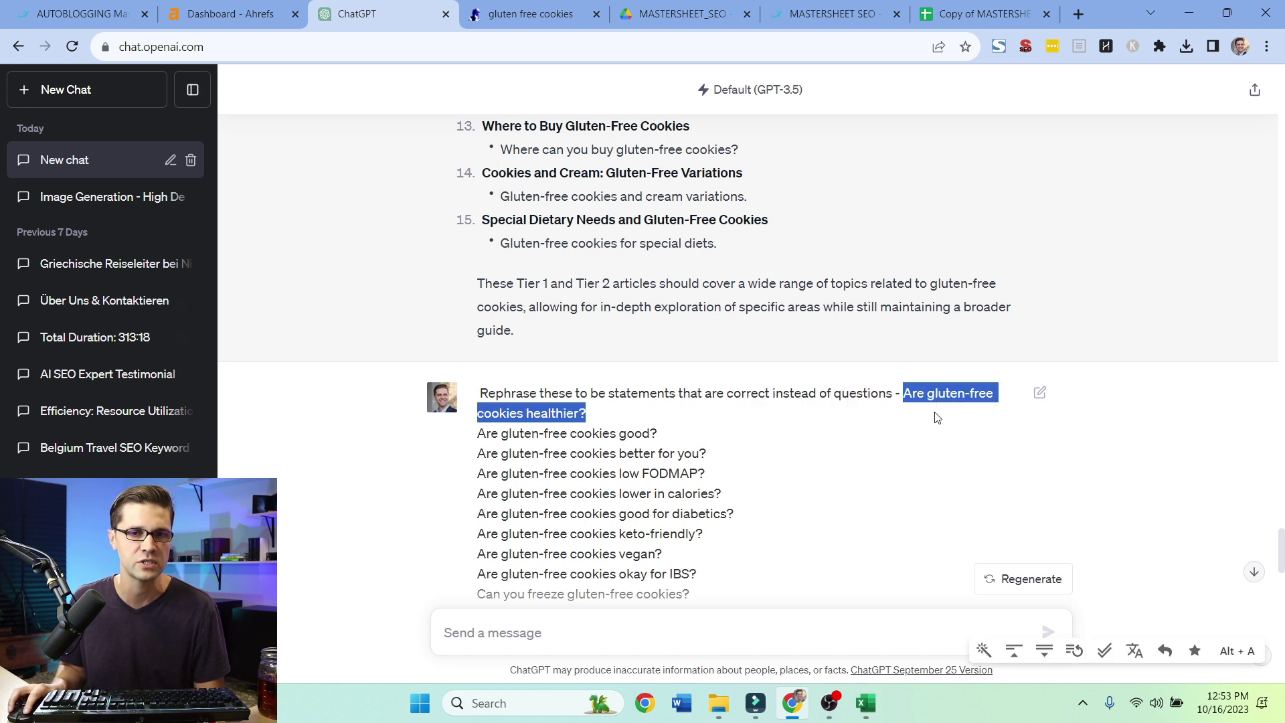
{"action": "left_click", "coordinate": [677, 389]}
{"action": "scroll", "coordinate": [677, 389], "scroll_direction": "down", "scroll_amount": 7}
{"action": "scroll", "coordinate": [601, 394], "scroll_direction": "down", "scroll_amount": 11}
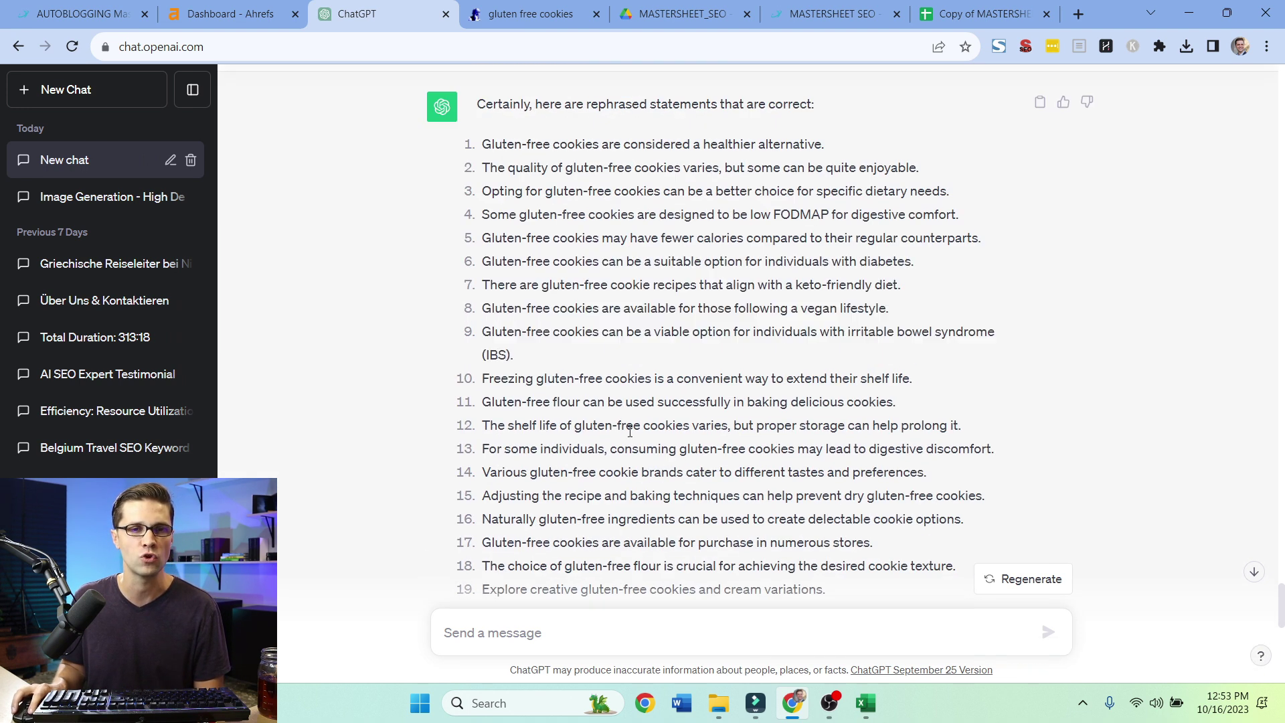
{"action": "left_click_drag", "start_coordinate": [485, 166], "coordinate": [546, 194]}
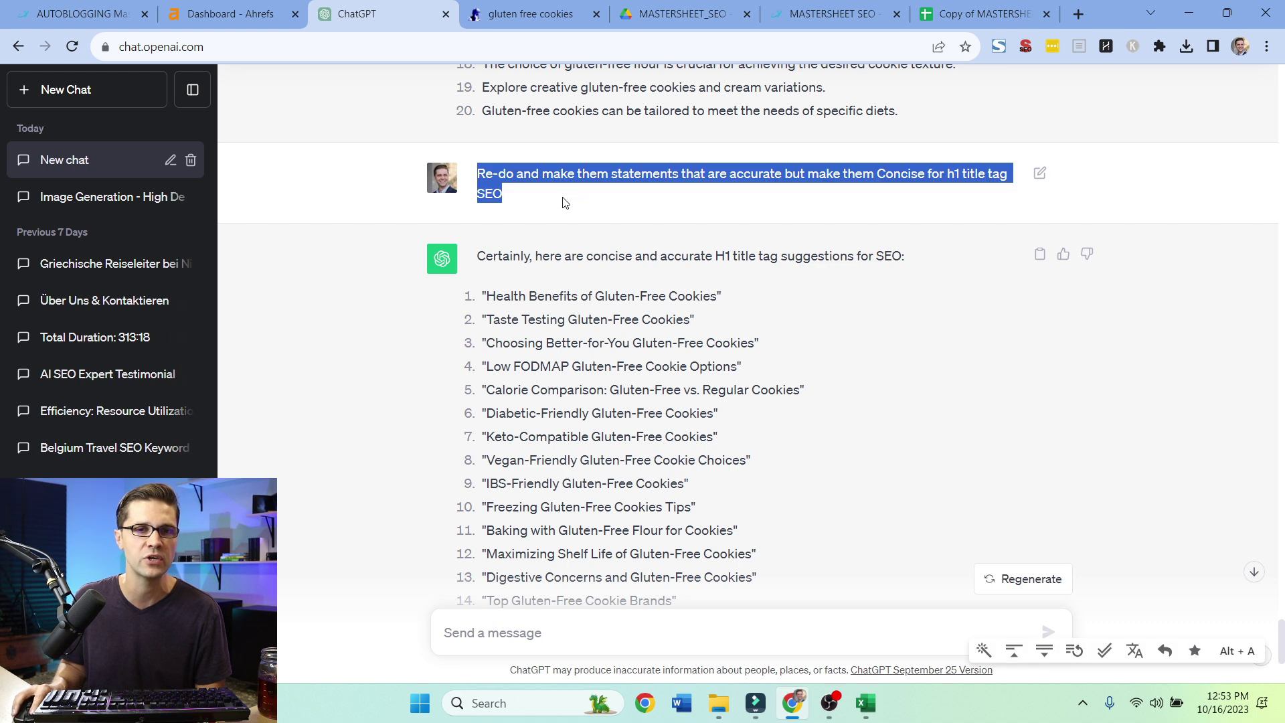
{"action": "left_click", "coordinate": [566, 207]}
Step: Select the 20 H1 titles, 'Health Benefits of Gluten-Free Cookies' to 'Special Diets and Gluten-Free Cookies'
{"action": "scroll", "coordinate": [591, 301], "scroll_direction": "up", "scroll_amount": 2}
{"action": "left_click_drag", "start_coordinate": [715, 257], "coordinate": [841, 260]}
{"action": "left_click", "coordinate": [859, 288]}
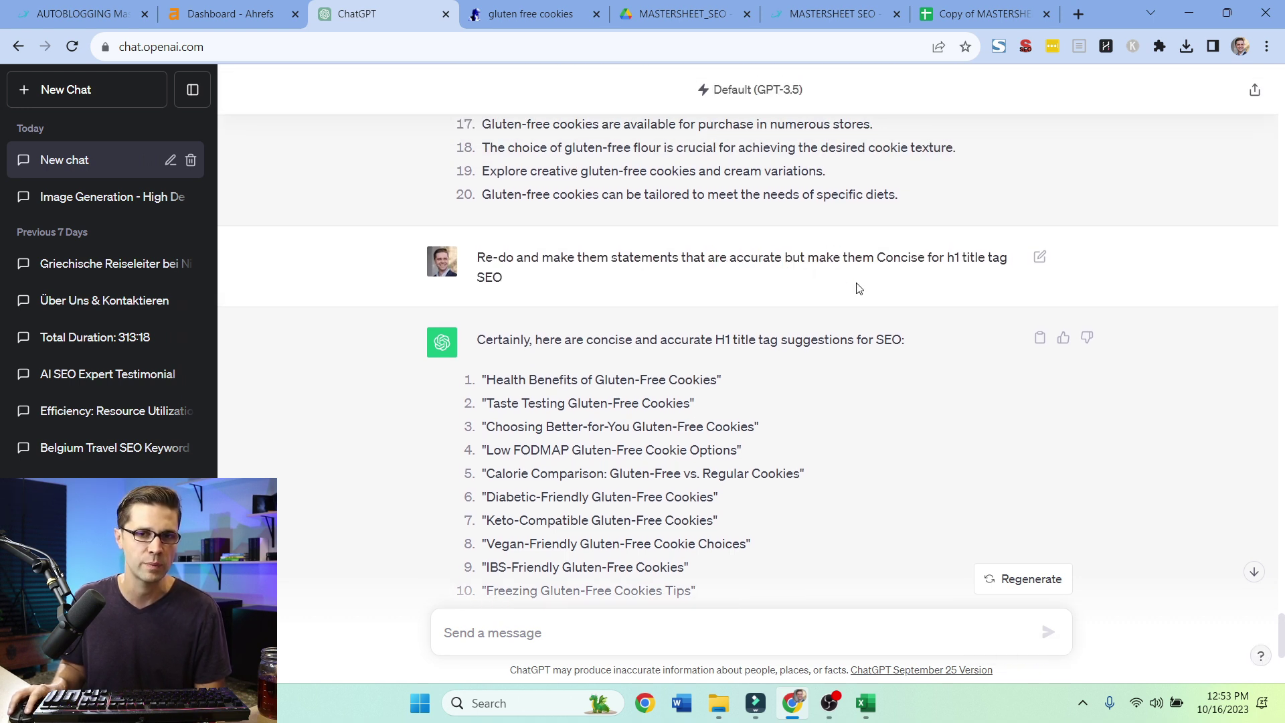
{"action": "scroll", "coordinate": [653, 311], "scroll_direction": "down", "scroll_amount": 2}
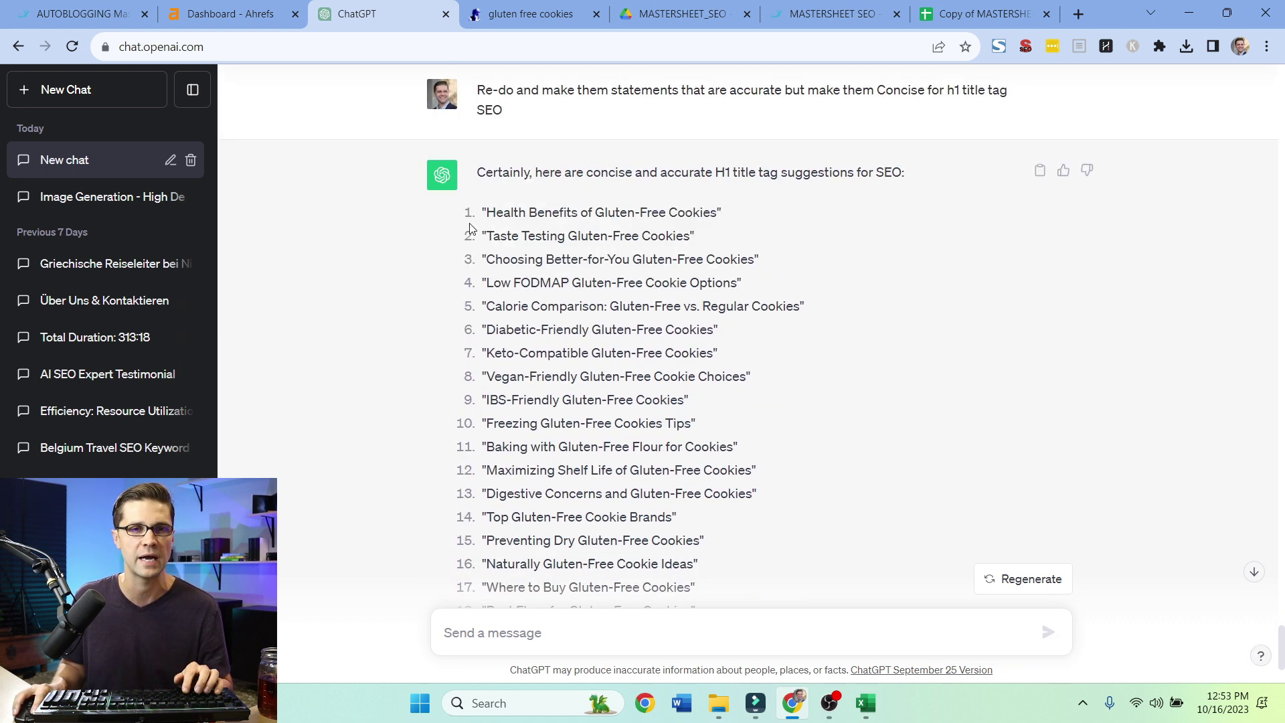
{"action": "left_click_drag", "start_coordinate": [486, 211], "coordinate": [831, 718]}
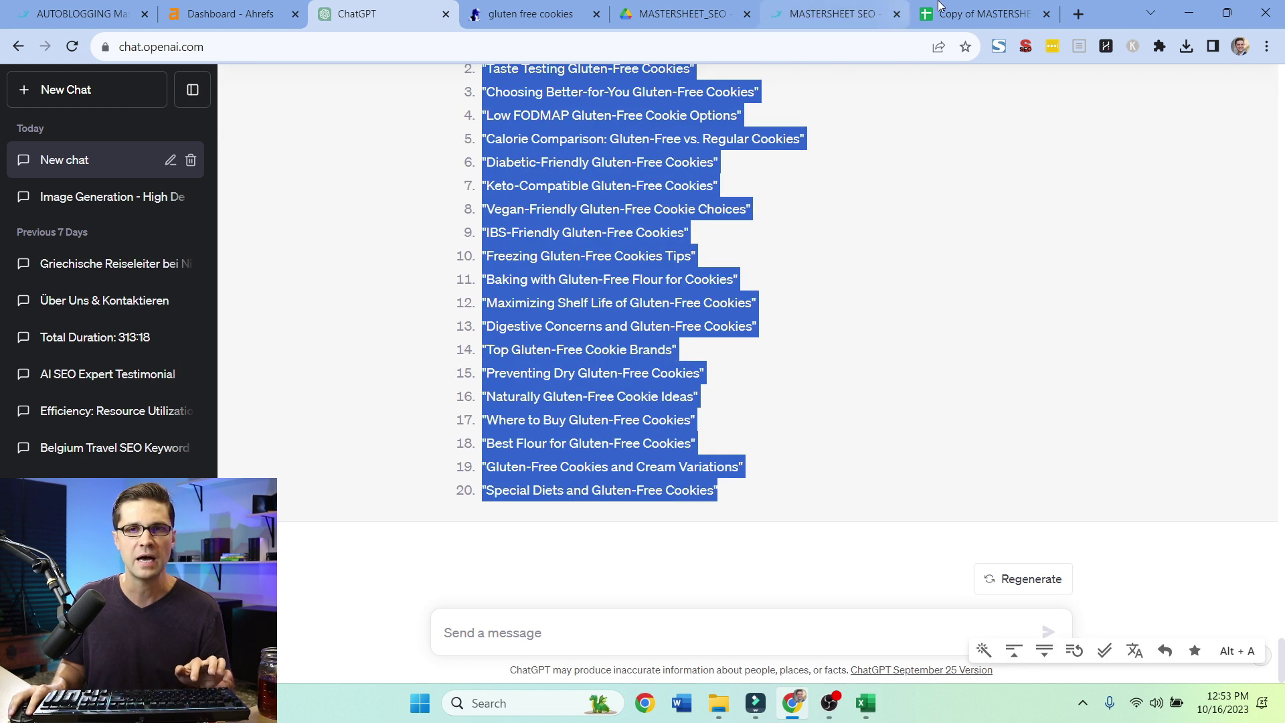
Step: Paste the 20 H1 titles over the Tier 2 questions from C3, then undo it
{"action": "left_click", "coordinate": [981, 14]}
{"action": "left_click", "coordinate": [870, 296]}
{"action": "key", "text": "Up"}
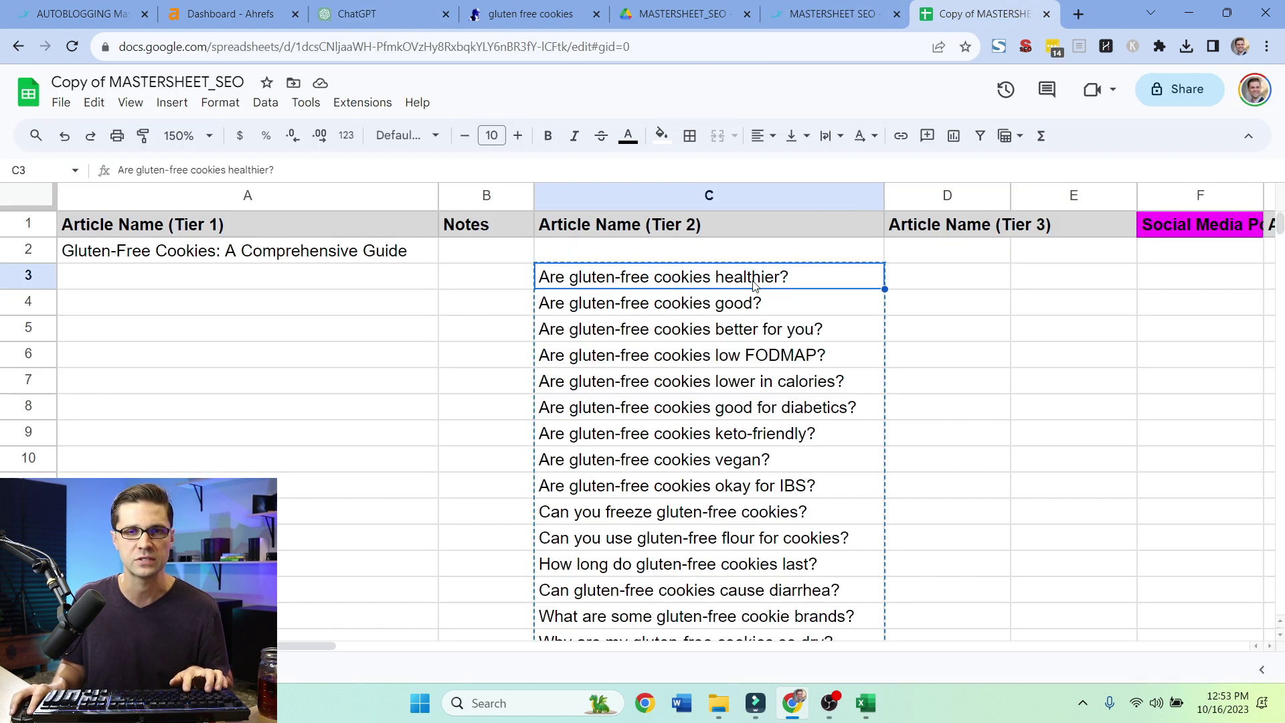
{"action": "key", "text": "ctrl+v"}
{"action": "left_click", "coordinate": [539, 334]}
{"action": "left_click", "coordinate": [401, 382]}
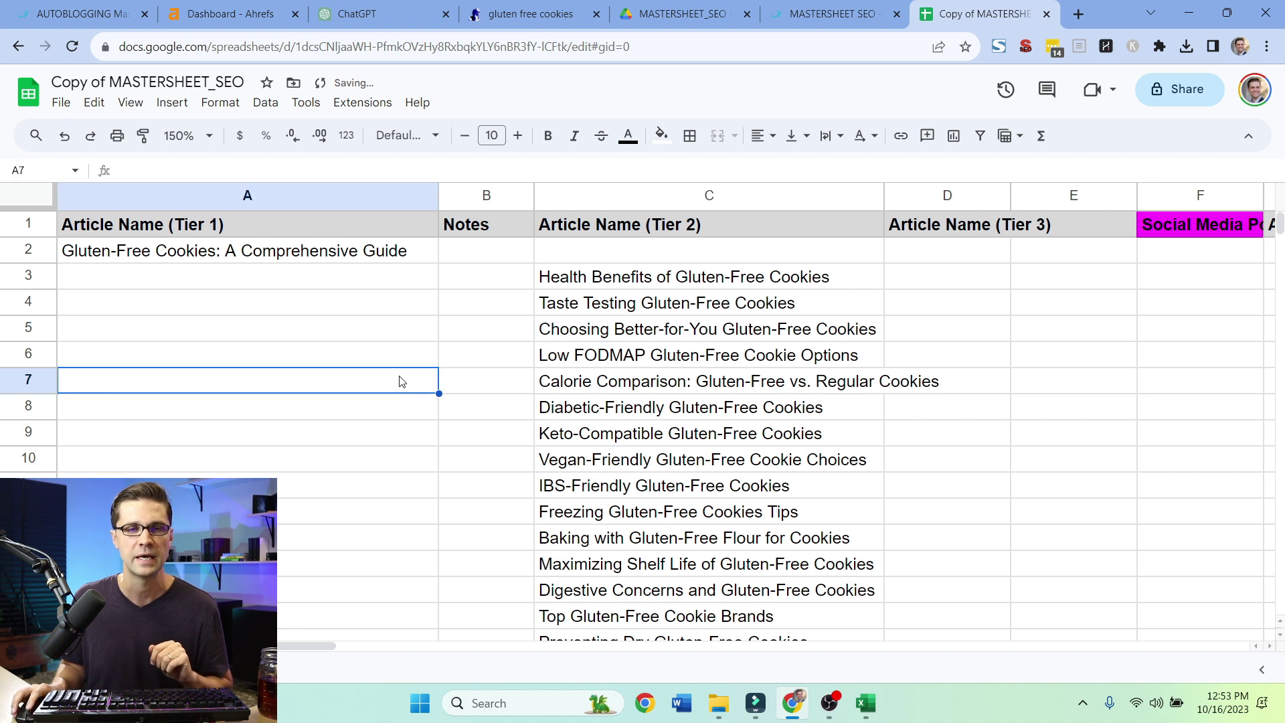
{"action": "key", "text": "ctrl+z"}
{"action": "key", "text": "ctrl+z"}
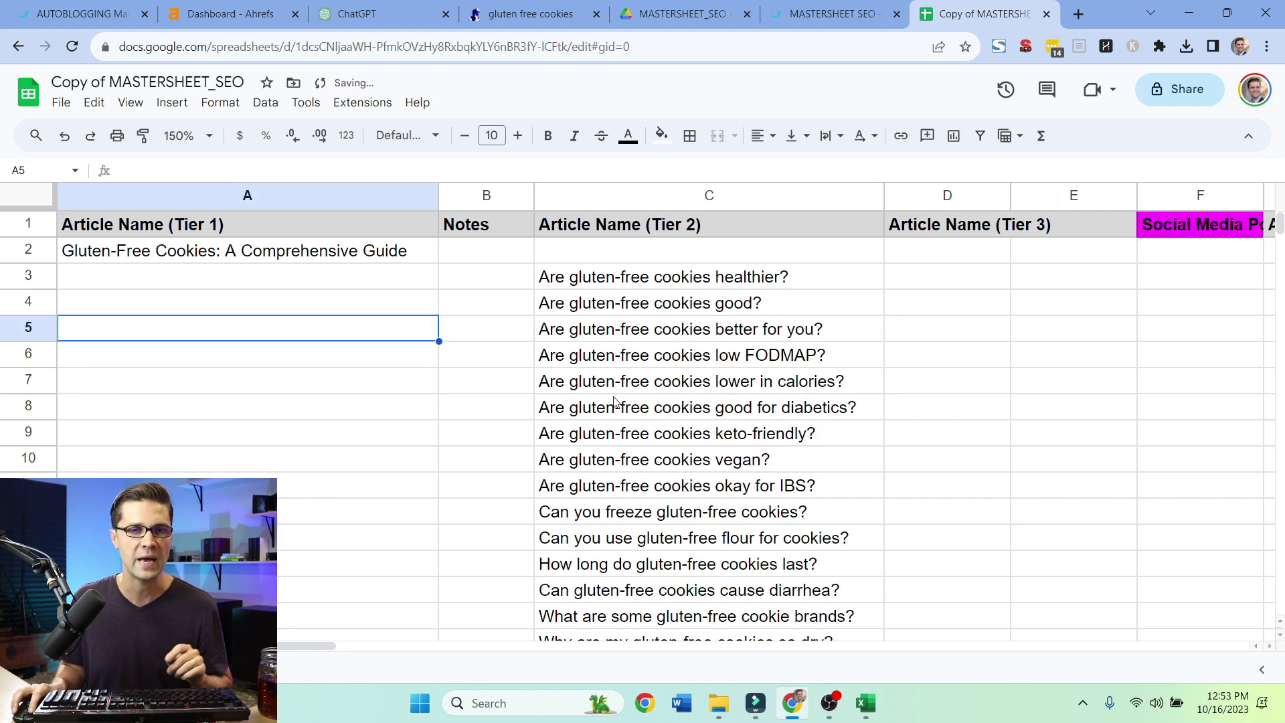
Step: Paste the titles into the Notes column and widen it to show 'Health Benefits of Gluten-Free Cookies' in full
{"action": "left_click", "coordinate": [487, 290]}
{"action": "key", "text": "ctrl+v"}
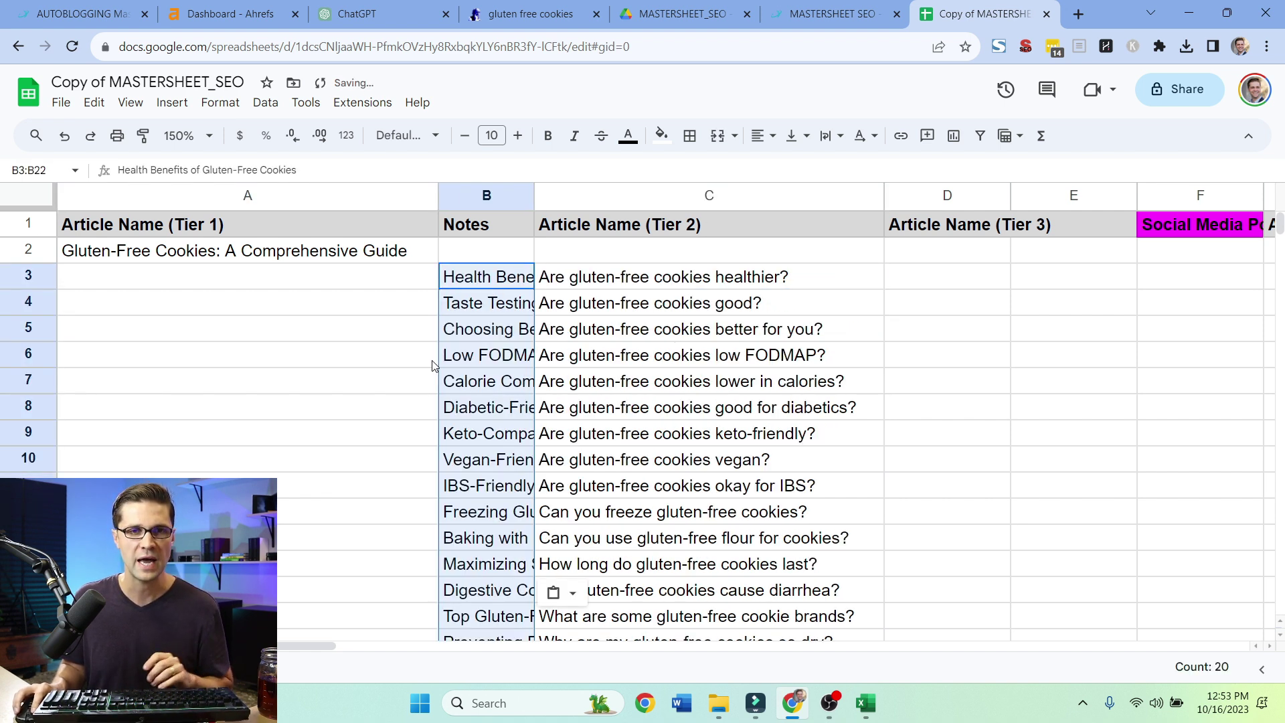
{"action": "left_click", "coordinate": [422, 357]}
{"action": "left_click_drag", "start_coordinate": [534, 194], "coordinate": [822, 201]}
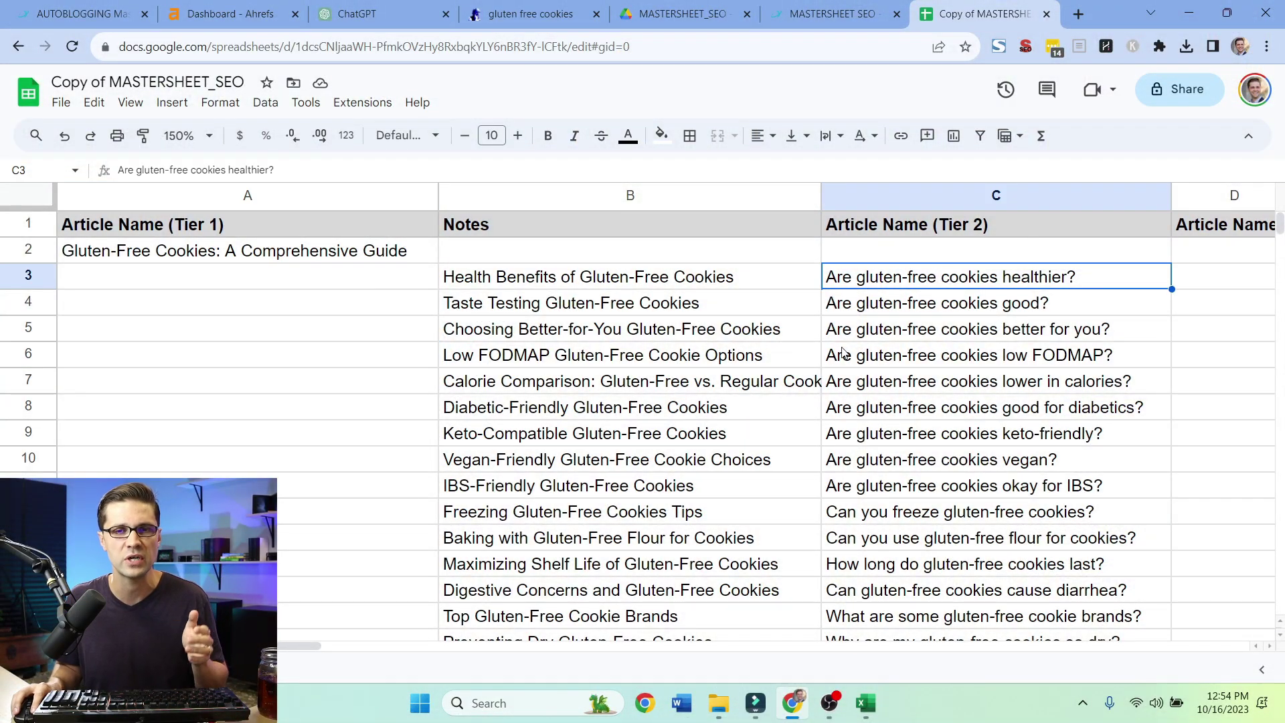
{"action": "left_click", "coordinate": [539, 288]}
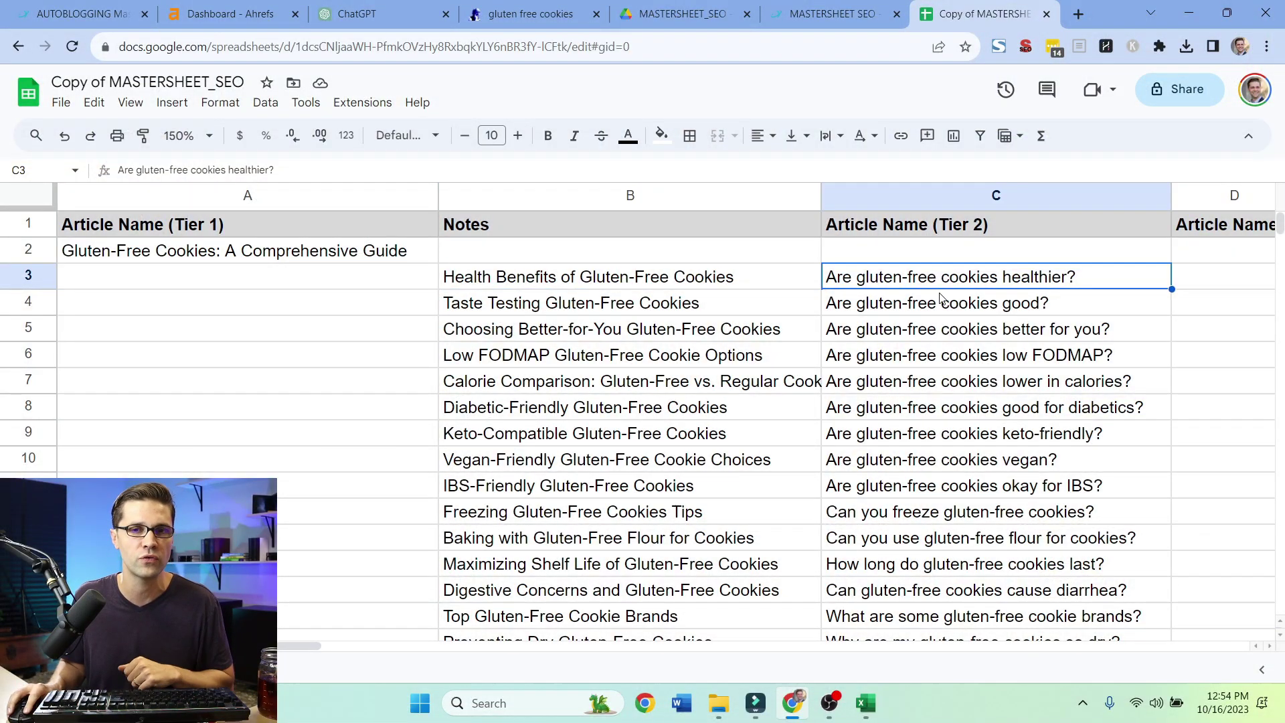
{"action": "left_click", "coordinate": [530, 279]}
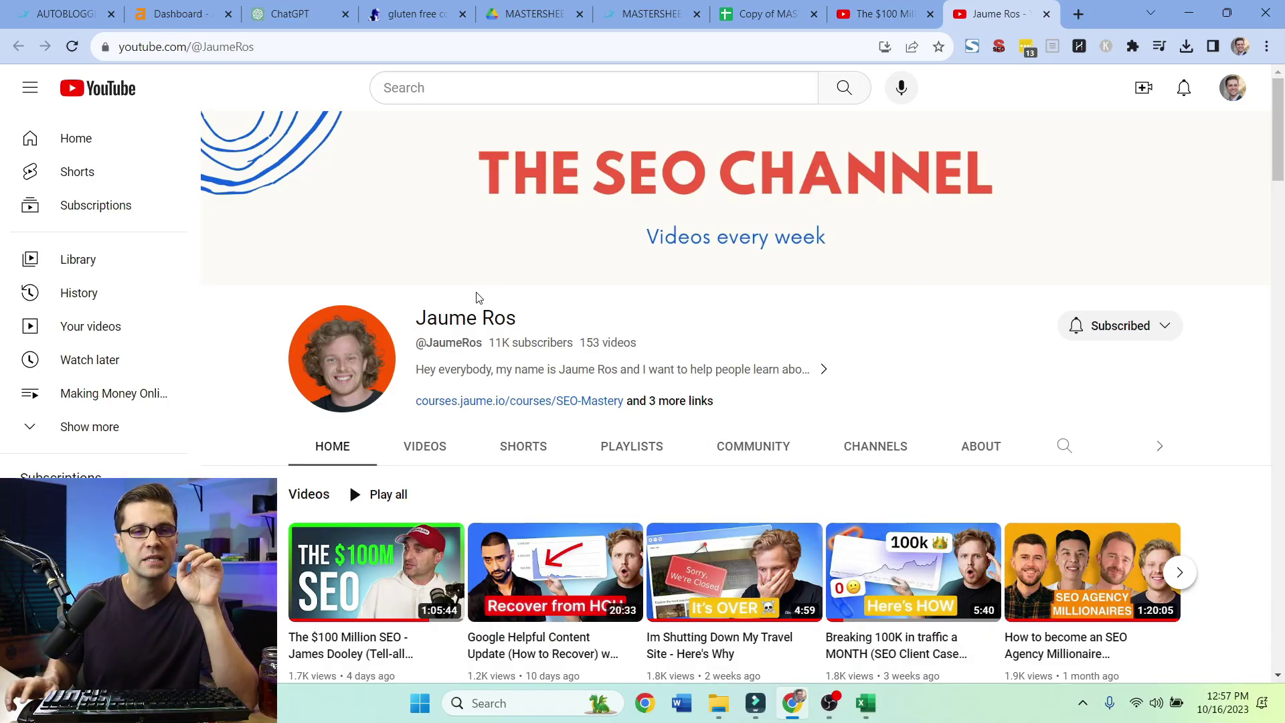
{"action": "scroll", "coordinate": [479, 298], "scroll_direction": "down", "scroll_amount": 8}
{"action": "scroll", "coordinate": [397, 376], "scroll_direction": "up", "scroll_amount": 8}
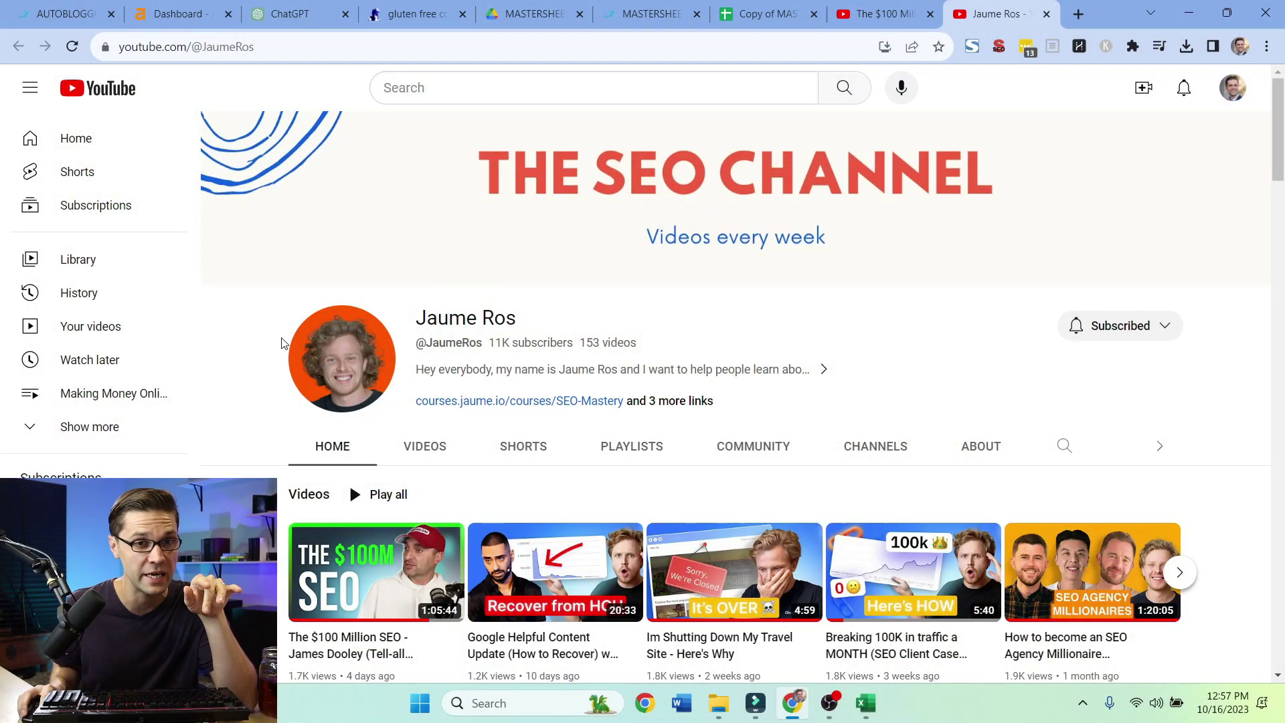
Step: Switch to 'The $100 Million SEO' interview video on YouTube
{"action": "left_click", "coordinate": [838, 8]}
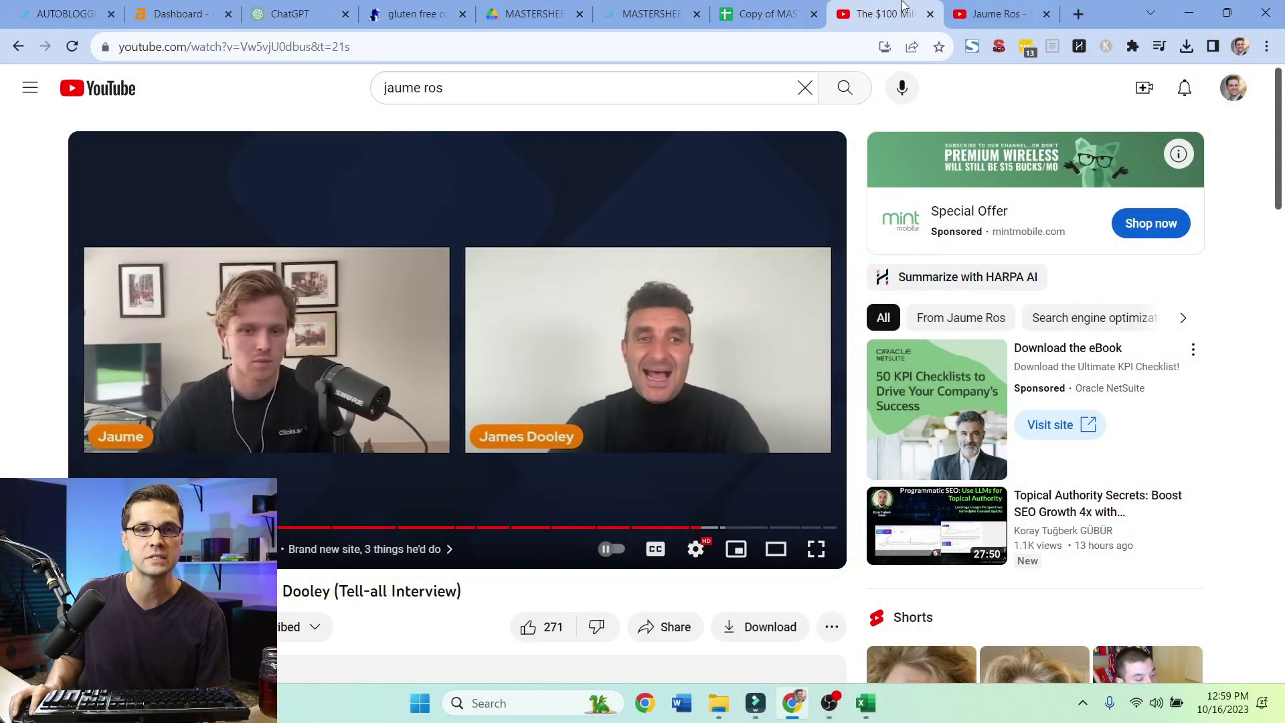
Step: Browse the 76 gluten free cookies questions in AnswerSocrates, grouped by question word
{"action": "left_click", "coordinate": [402, 7]}
{"action": "left_click", "coordinate": [245, 379]}
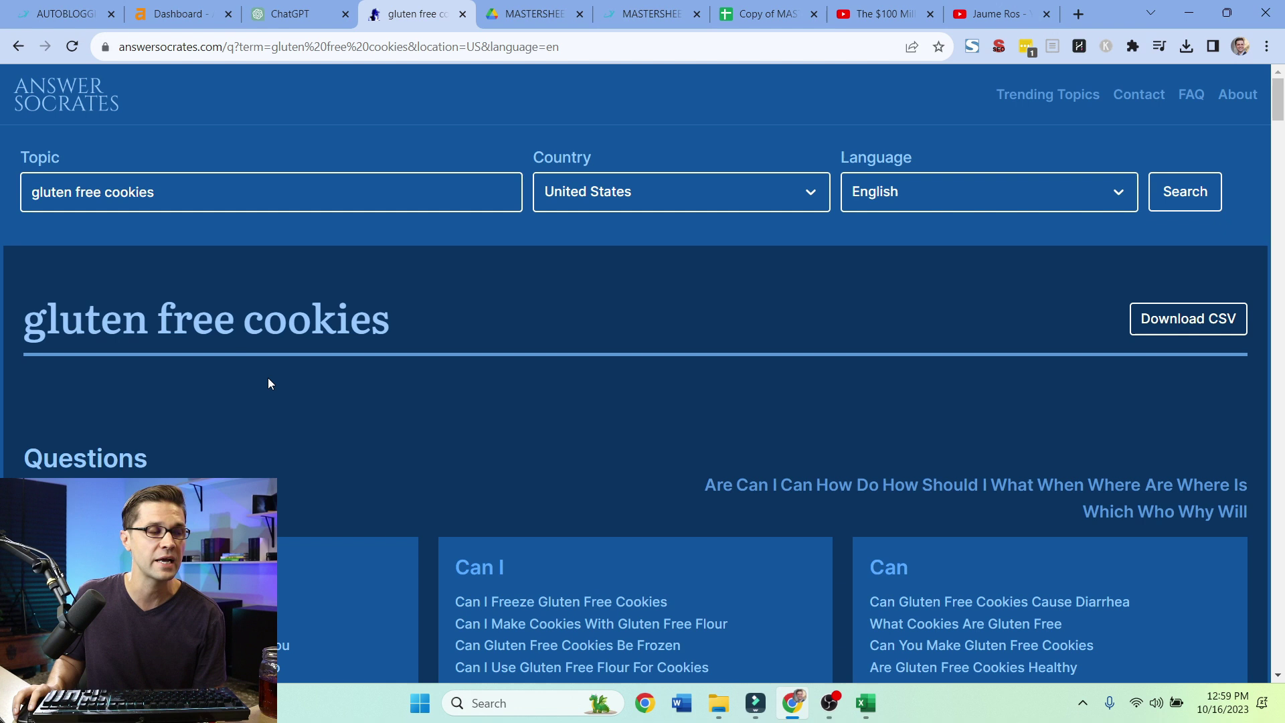
{"action": "scroll", "coordinate": [275, 403], "scroll_direction": "down", "scroll_amount": 5}
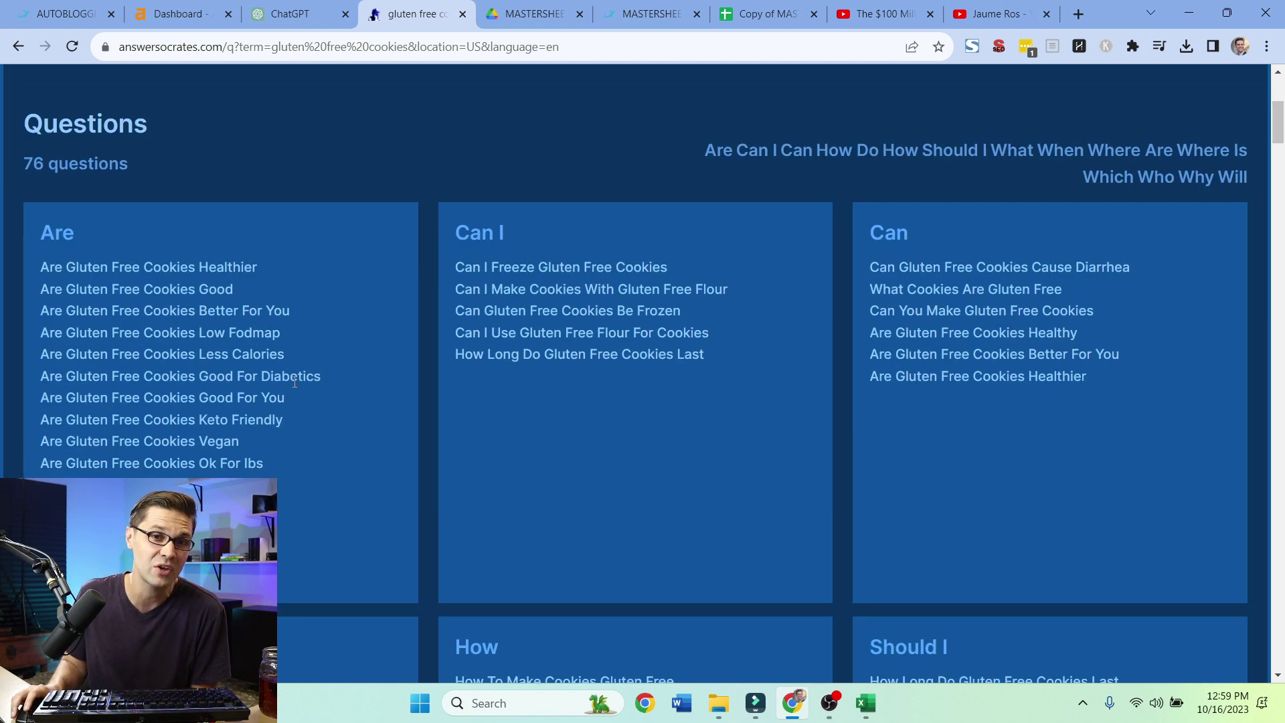
{"action": "scroll", "coordinate": [282, 382], "scroll_direction": "up", "scroll_amount": 5}
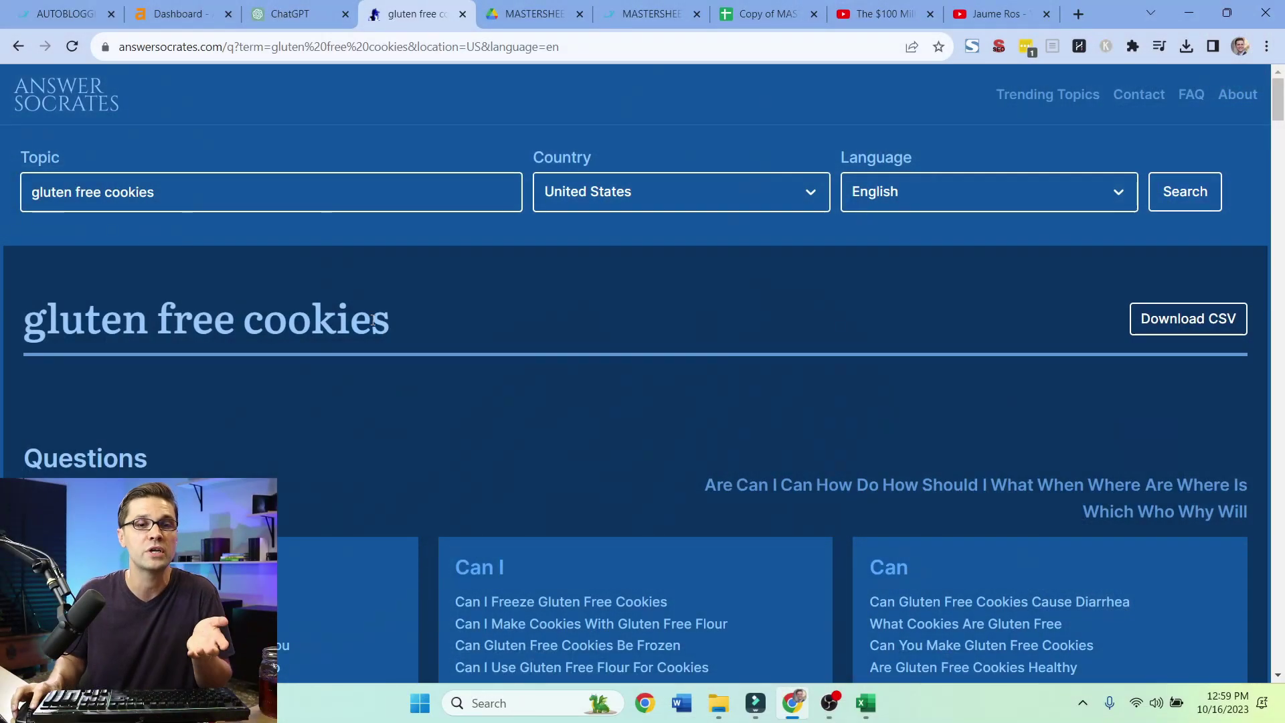
{"action": "scroll", "coordinate": [324, 468], "scroll_direction": "down", "scroll_amount": 5}
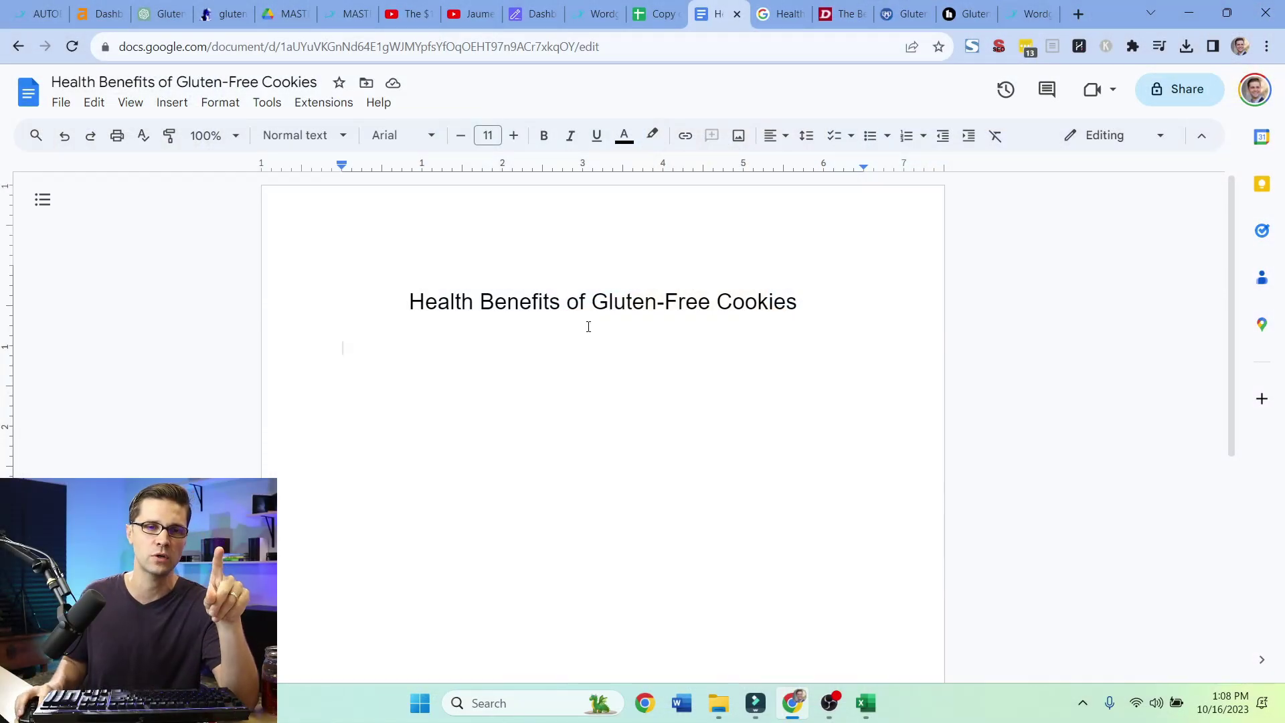
Step: Bold the sheet's Health Benefits of Gluten-Free Cookies title and list HANDRWRITTEN, AUTOBLOG, bolded HYBRID in the Doc
{"action": "triple_click", "coordinate": [590, 318]}
{"action": "left_click", "coordinate": [615, 309]}
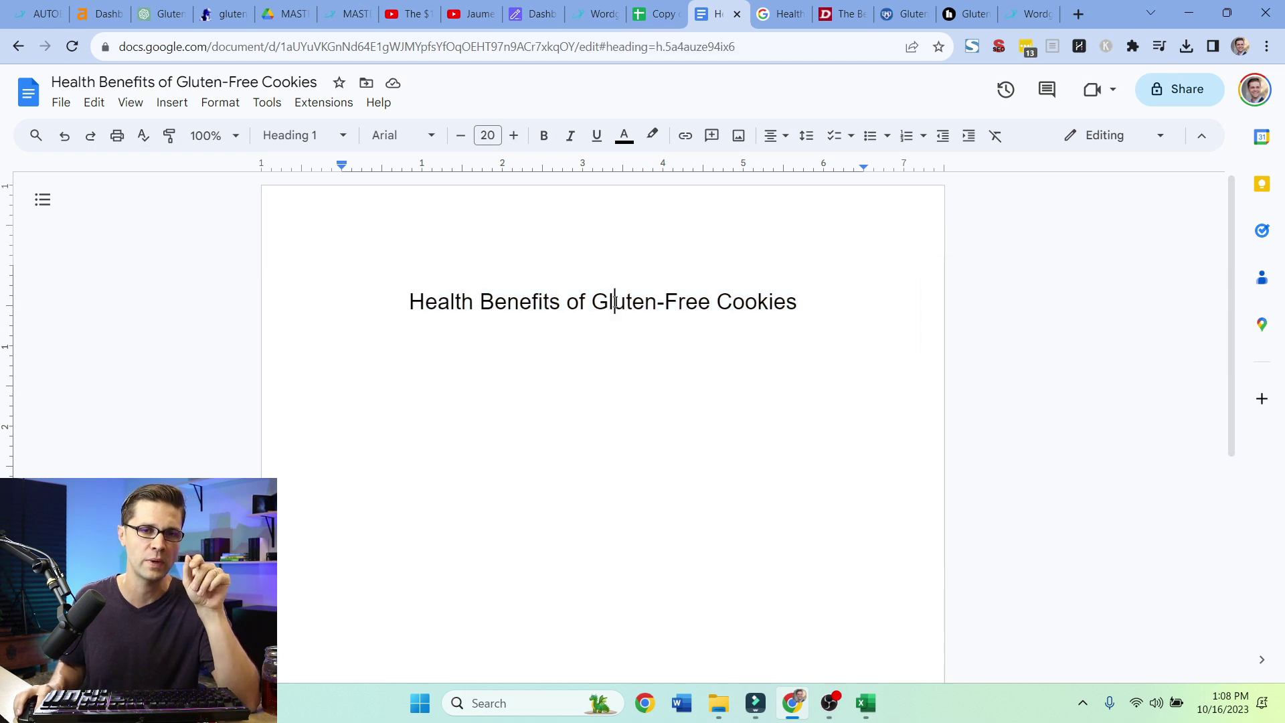
{"action": "left_click", "coordinate": [848, 307]}
{"action": "left_click", "coordinate": [663, 6]}
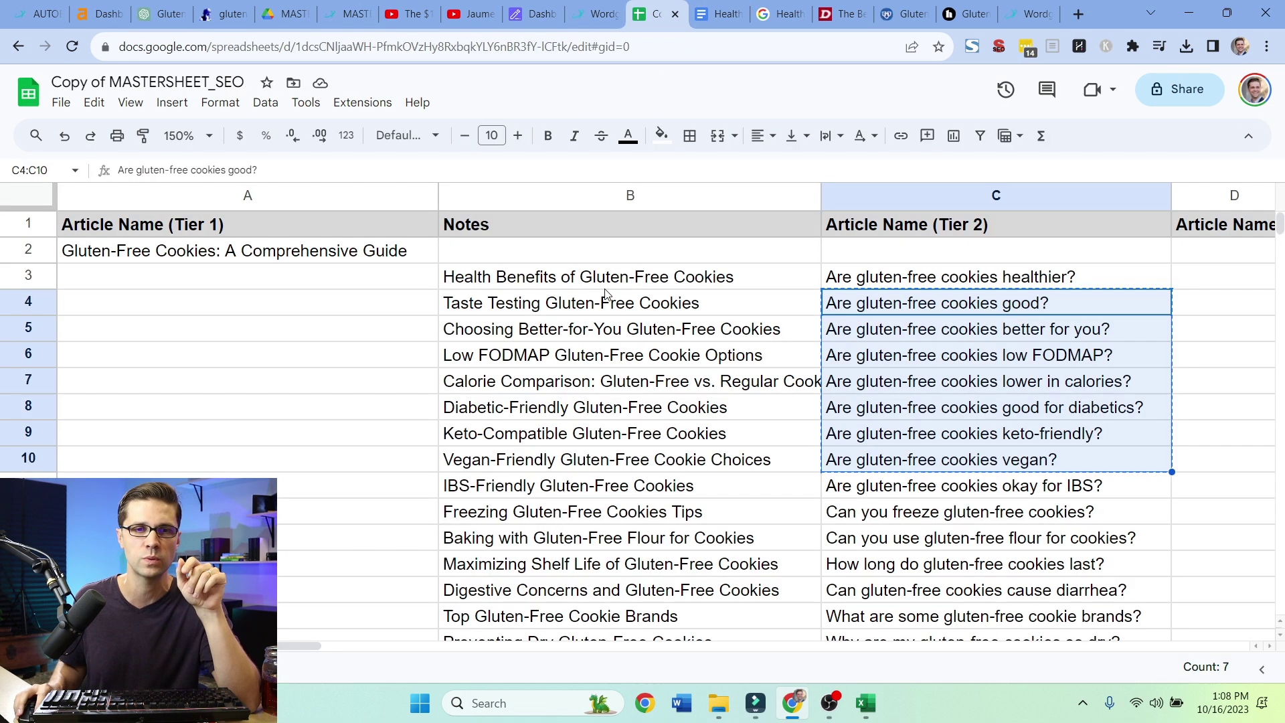
{"action": "key", "text": "ctrl+b"}
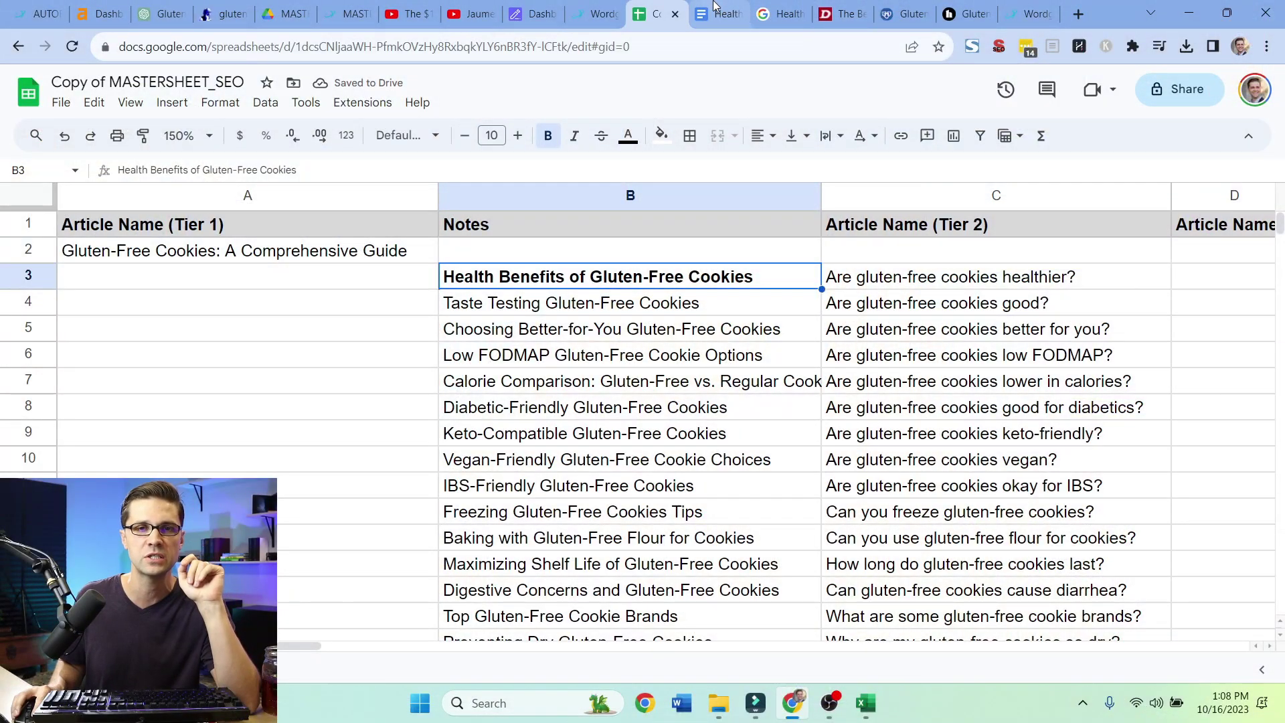
{"action": "left_click", "coordinate": [715, 8]}
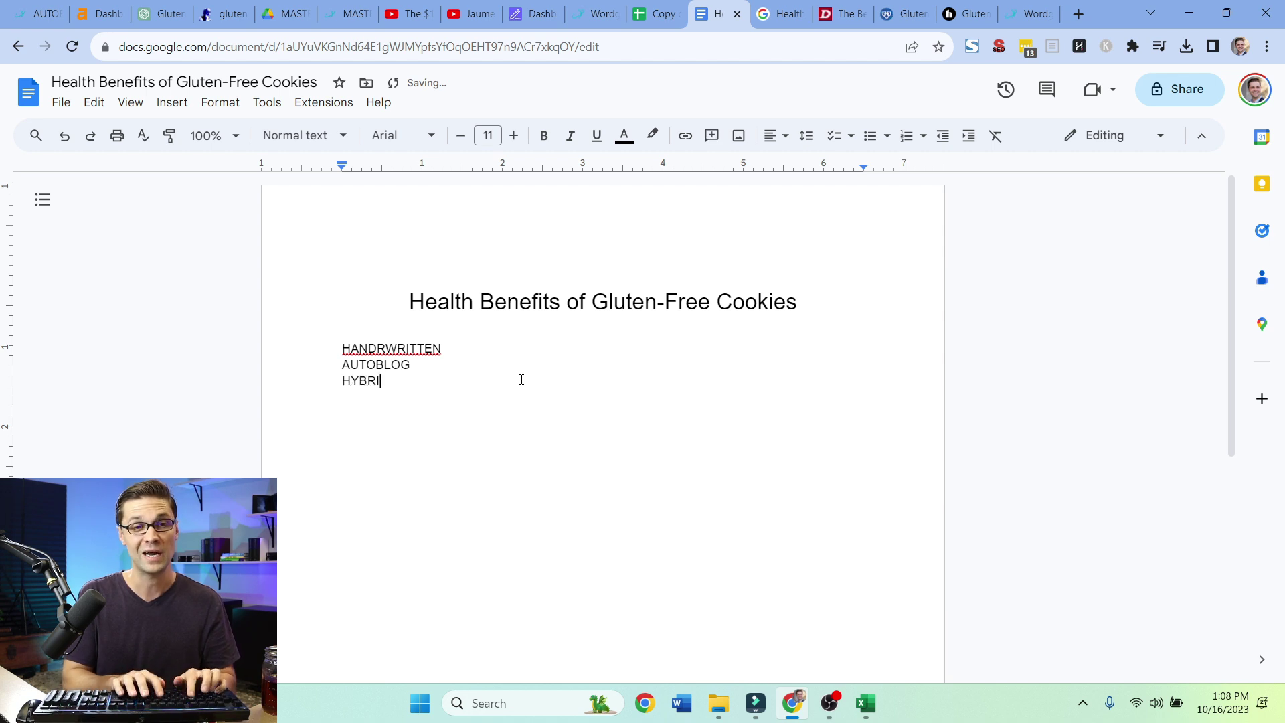
{"action": "key", "text": "shift+Home"}
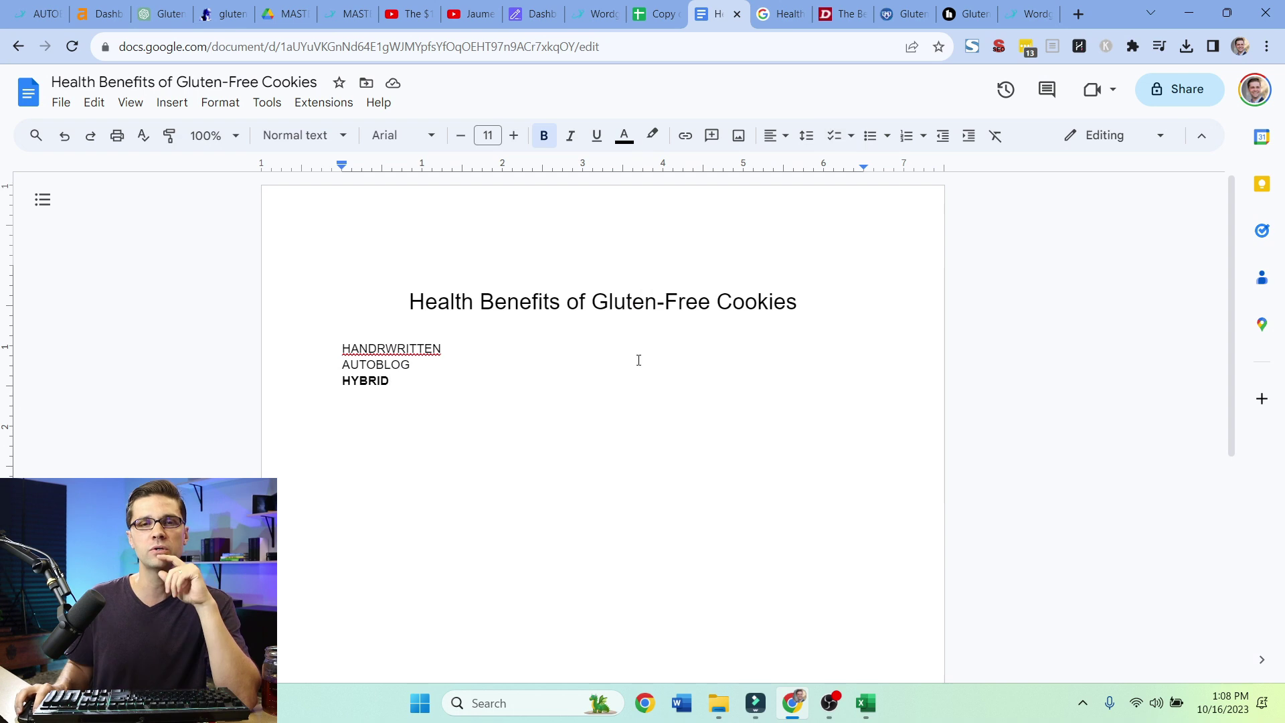
Step: Resubmit the Google search for 'Health Benefits of Gluten-Free Cookies'
{"action": "left_click", "coordinate": [780, 14]}
{"action": "scroll", "coordinate": [281, 177], "scroll_direction": "down", "scroll_amount": 15}
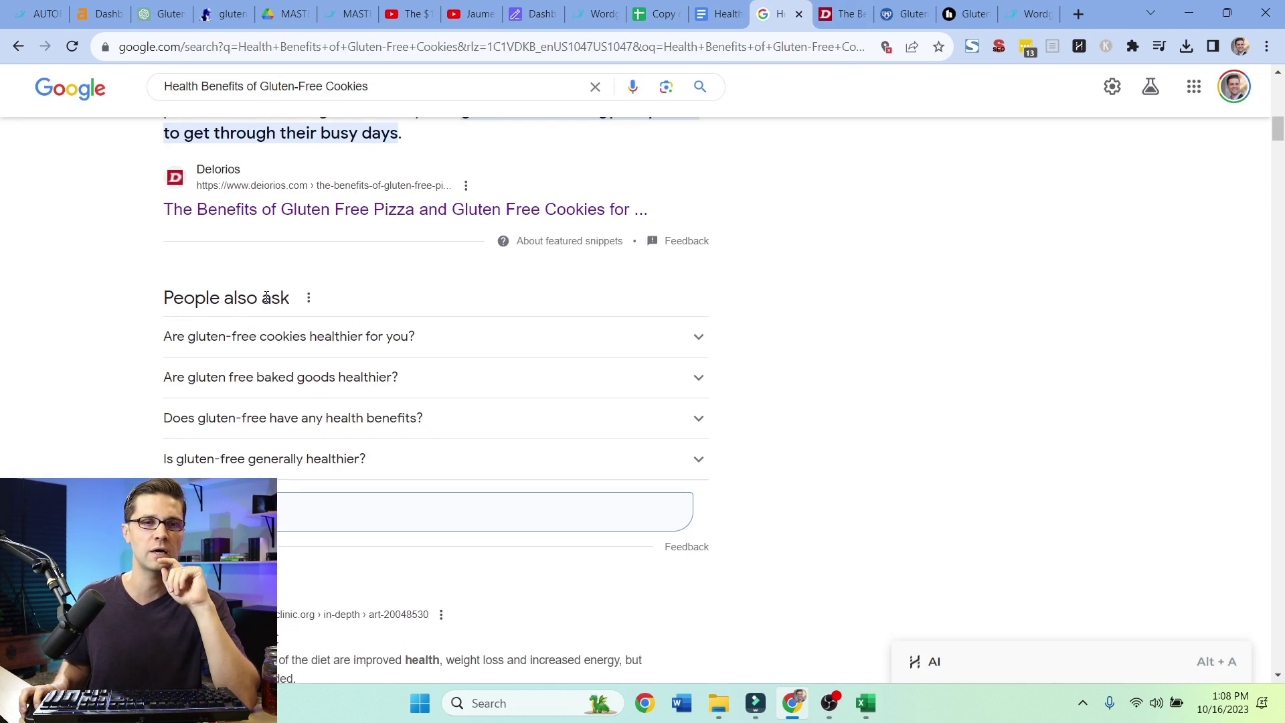
{"action": "scroll", "coordinate": [281, 178], "scroll_direction": "up", "scroll_amount": 15}
{"action": "triple_click", "coordinate": [235, 101]}
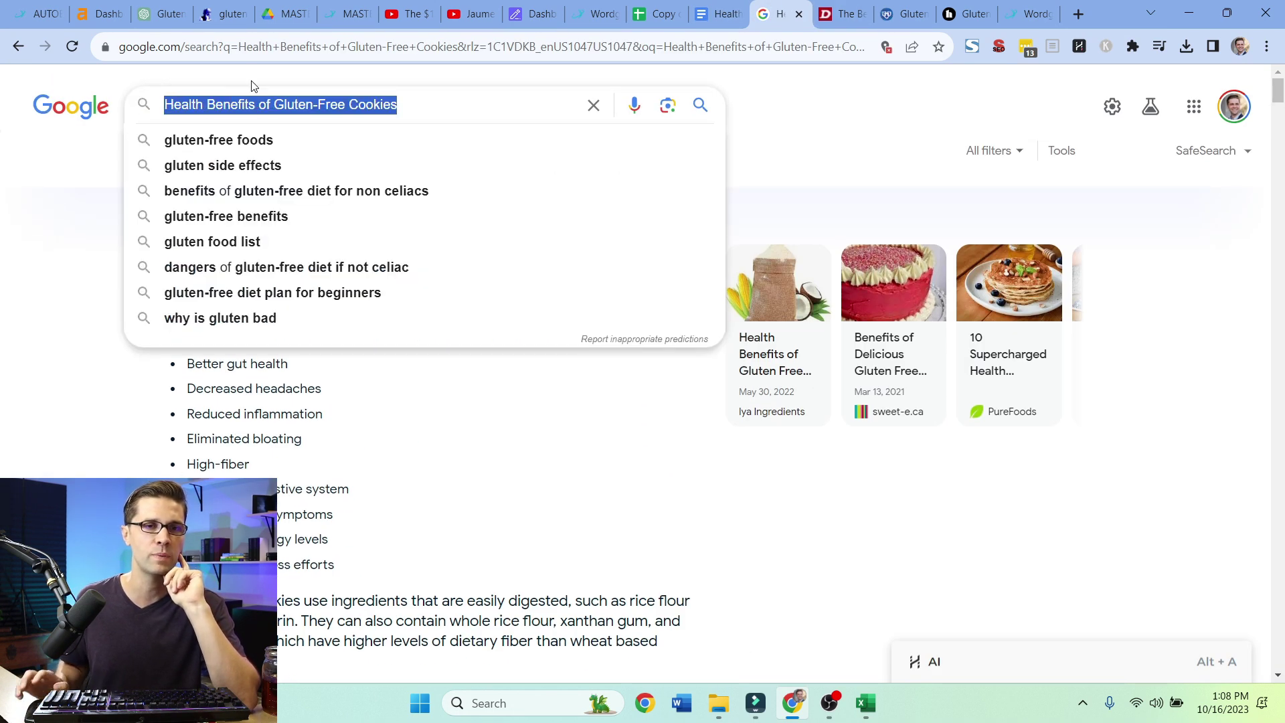
{"action": "key", "text": "Return"}
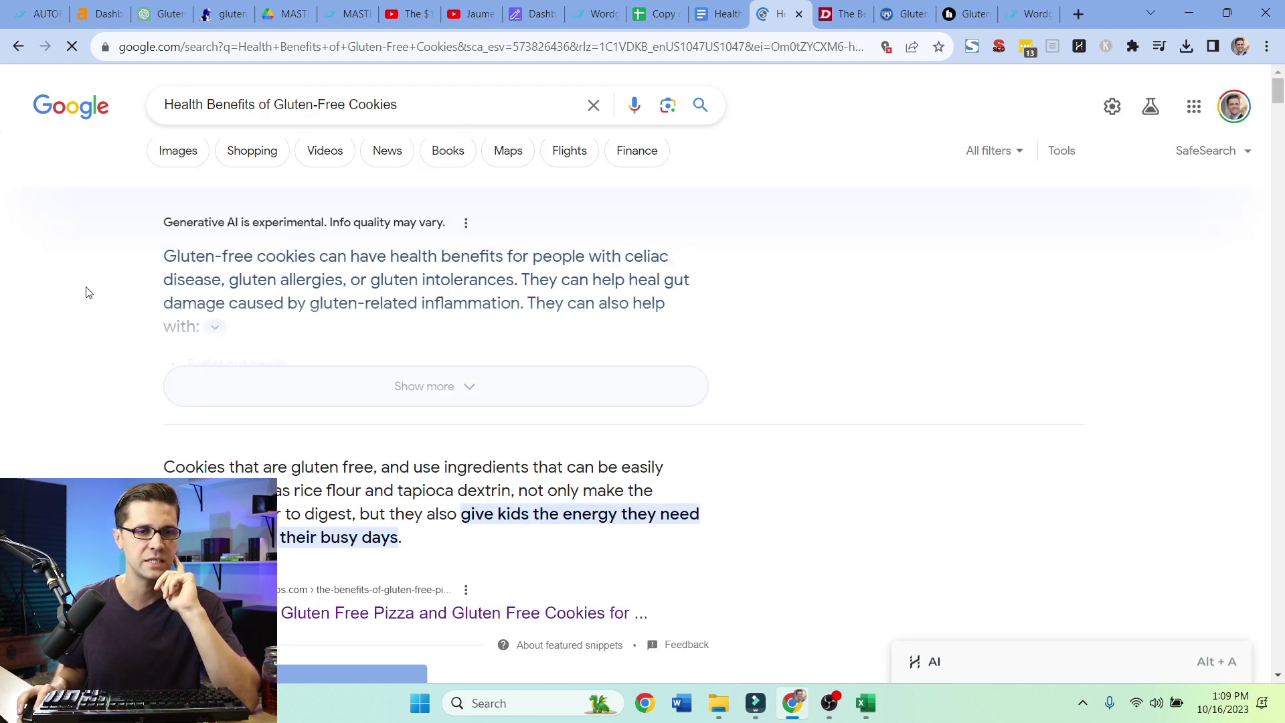
Step: Scroll through the results past the AI overview to the Mayo Clinic, Healthline and Harvard pages
{"action": "scroll", "coordinate": [87, 290], "scroll_direction": "down", "scroll_amount": 5}
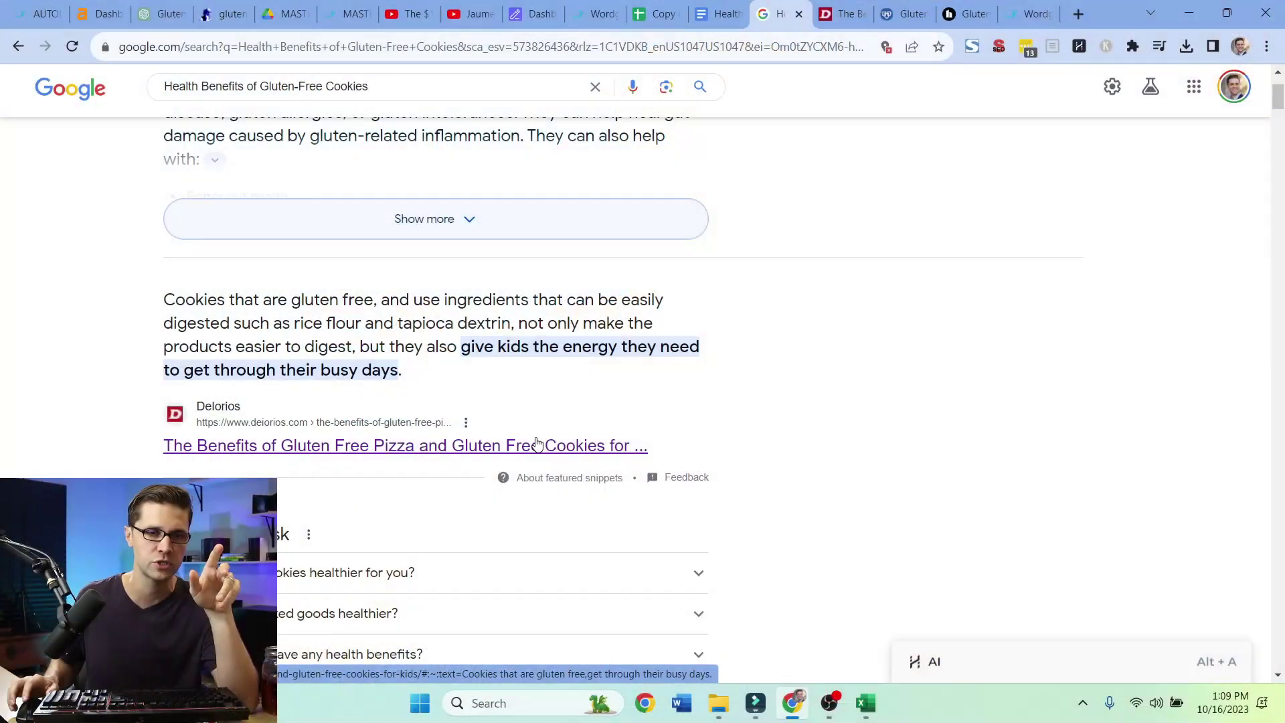
{"action": "scroll", "coordinate": [146, 448], "scroll_direction": "up", "scroll_amount": 3}
{"action": "left_click", "coordinate": [328, 104]}
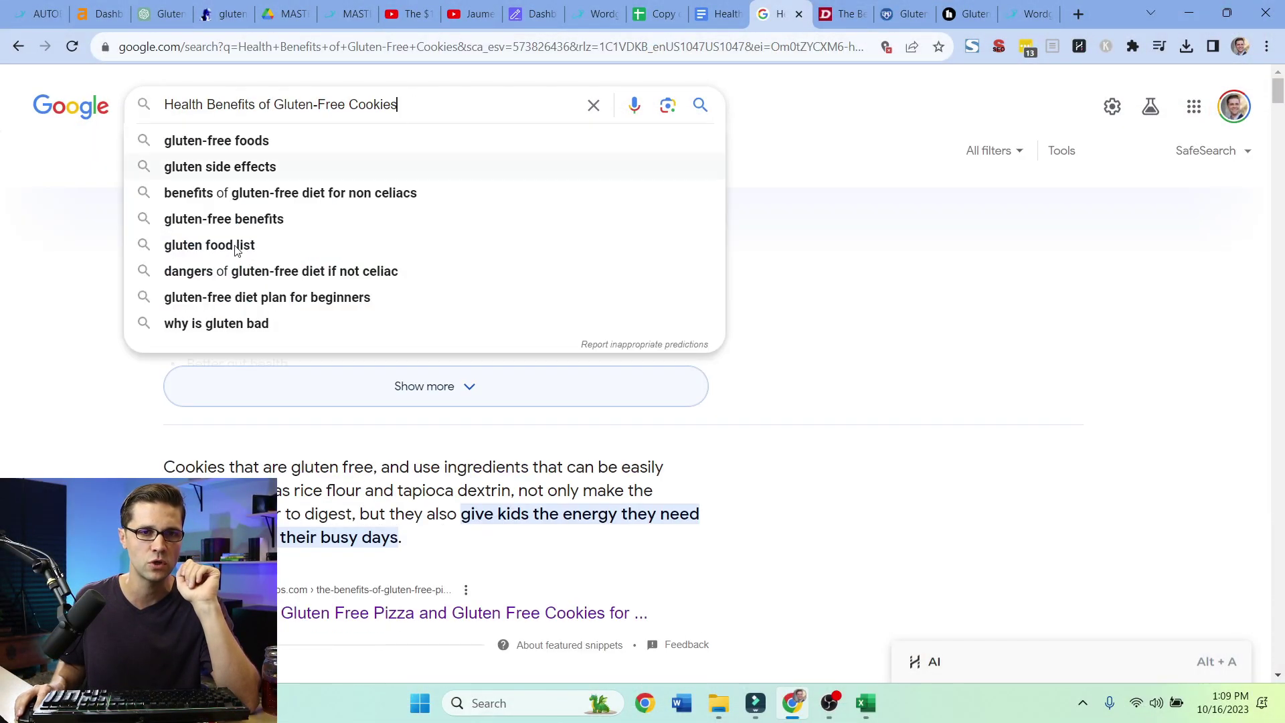
{"action": "left_click", "coordinate": [79, 363]}
{"action": "scroll", "coordinate": [247, 380], "scroll_direction": "down", "scroll_amount": 3}
{"action": "left_click_drag", "start_coordinate": [142, 370], "coordinate": [428, 363]}
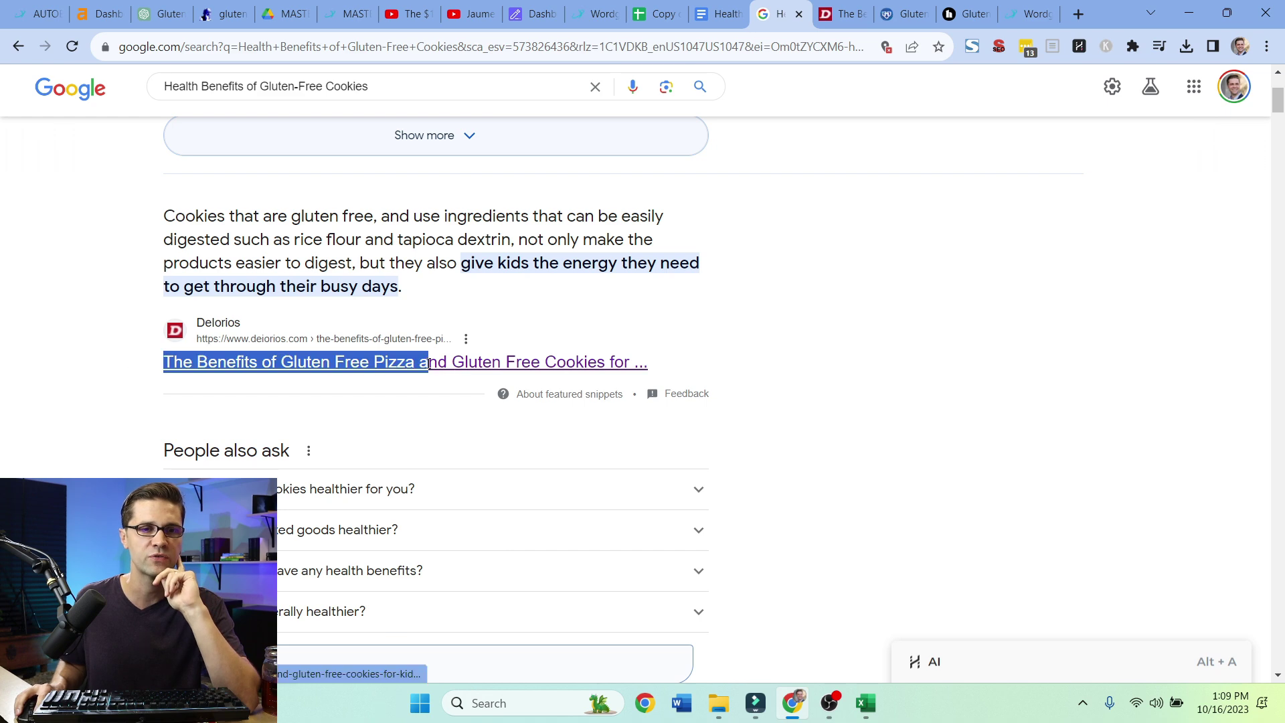
{"action": "left_click_drag", "start_coordinate": [329, 362], "coordinate": [149, 350]}
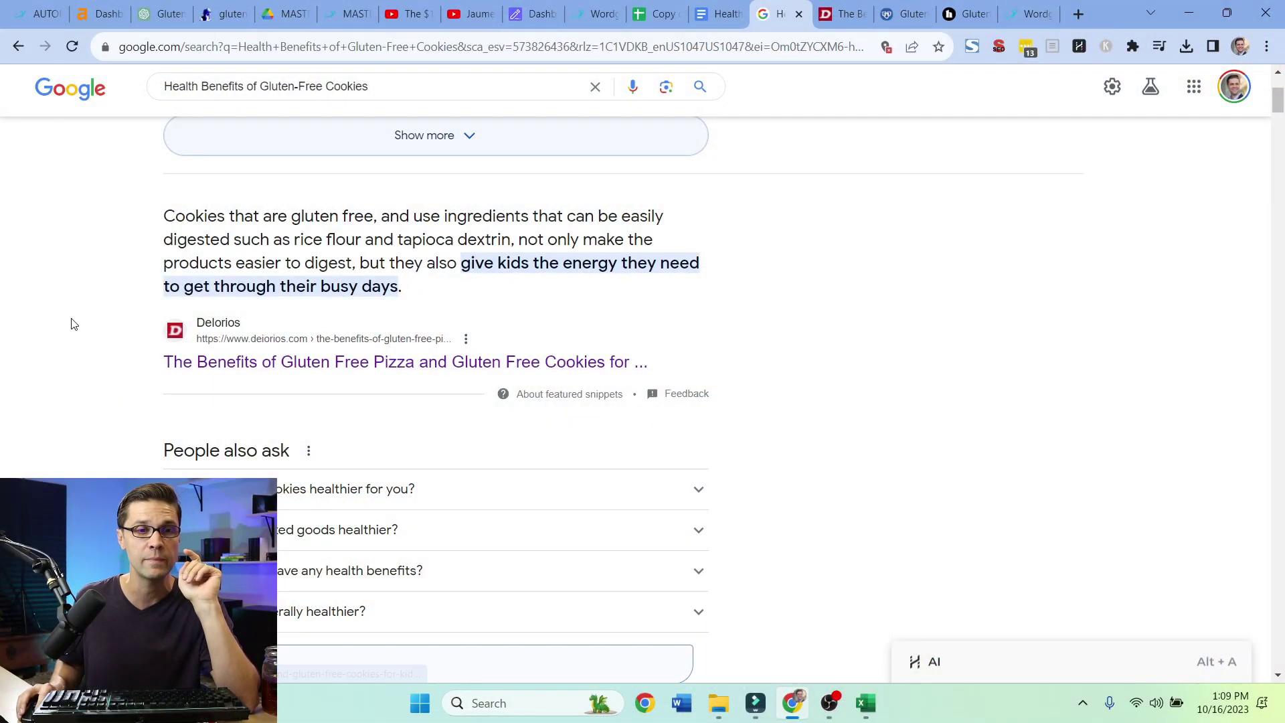
{"action": "scroll", "coordinate": [197, 411], "scroll_direction": "down", "scroll_amount": 6}
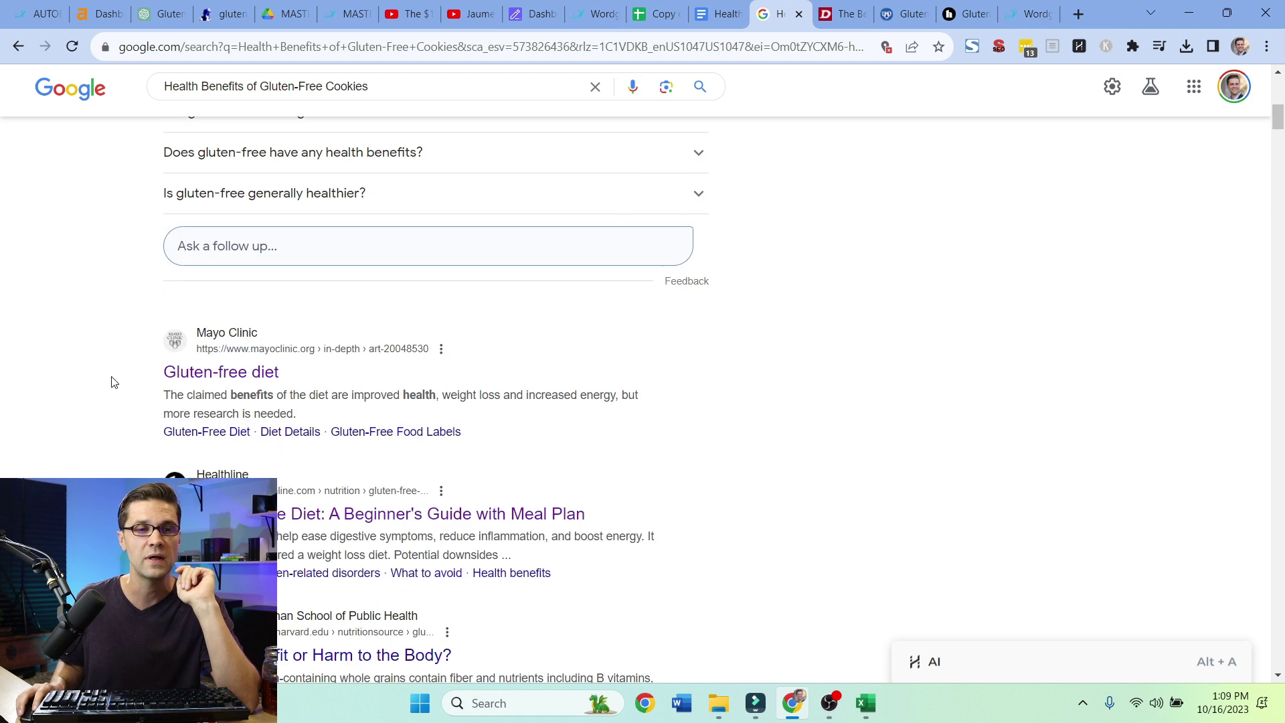
{"action": "scroll", "coordinate": [80, 405], "scroll_direction": "down", "scroll_amount": 1}
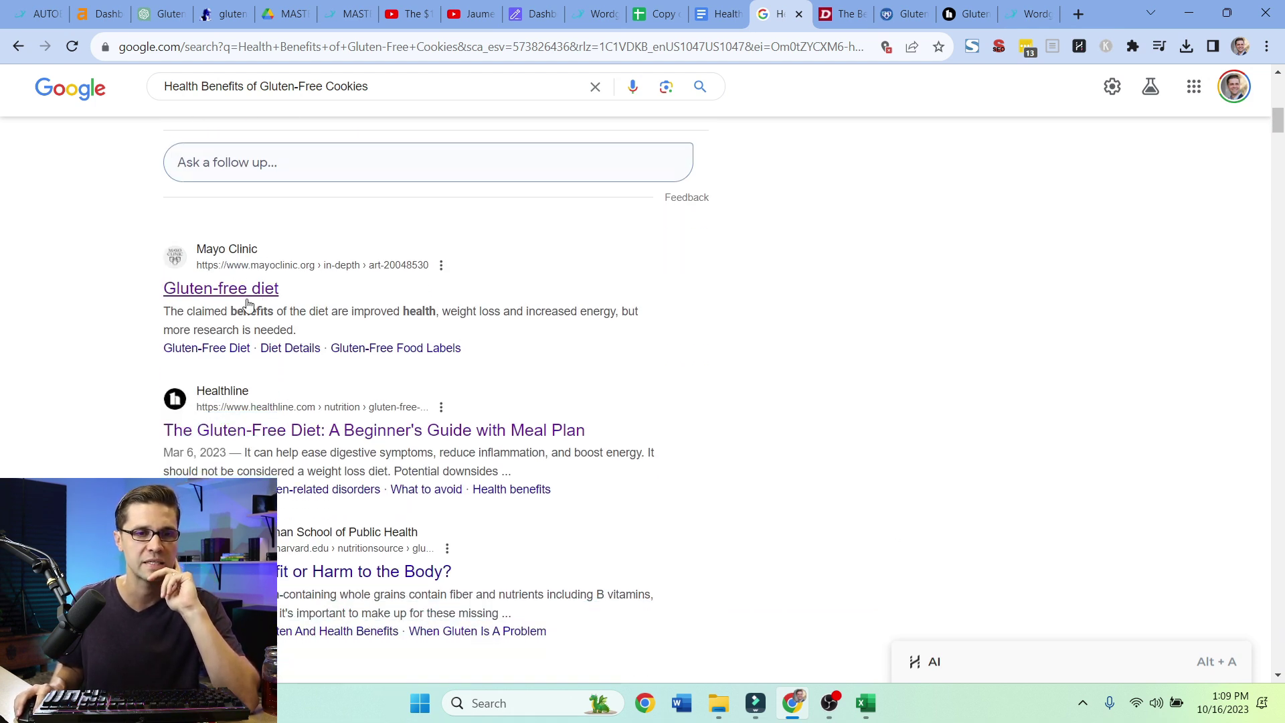
{"action": "scroll", "coordinate": [77, 340], "scroll_direction": "down", "scroll_amount": 1}
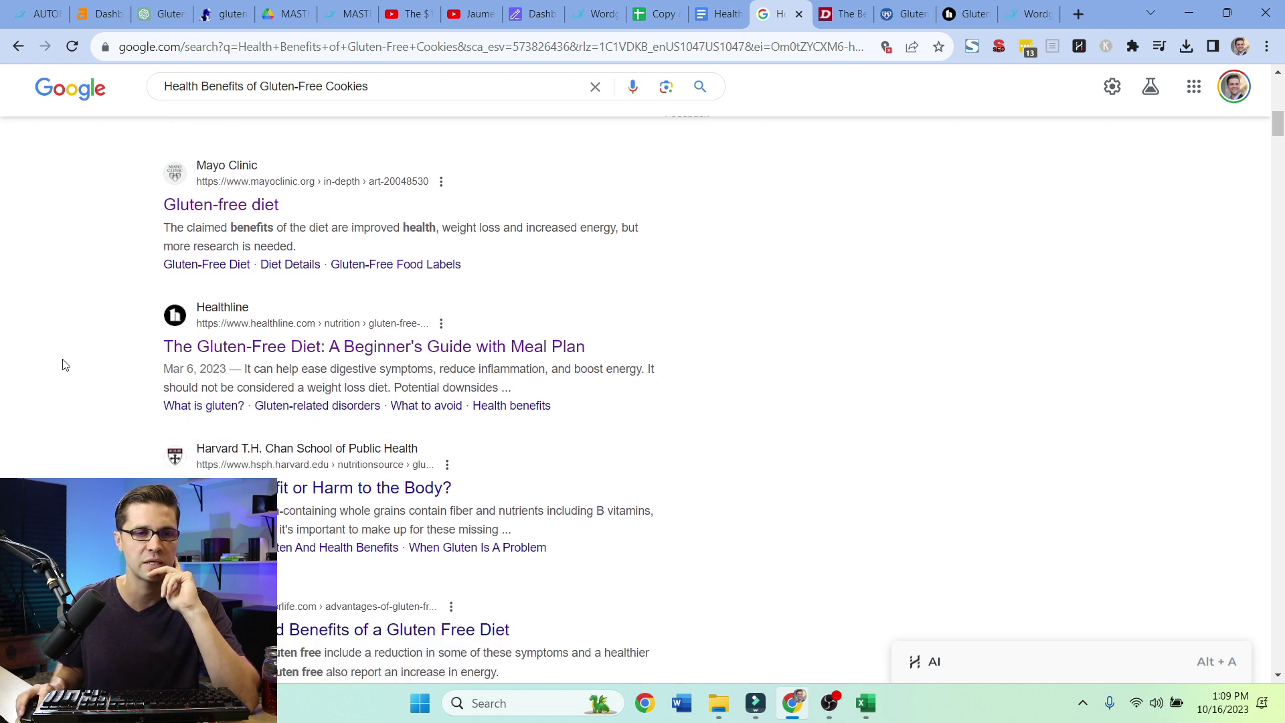
Step: Copy the Healthline guide's H1 through 'Wheat allergies' headers from the SEO extension and paste them below HYBRID
{"action": "left_click", "coordinate": [237, 358]}
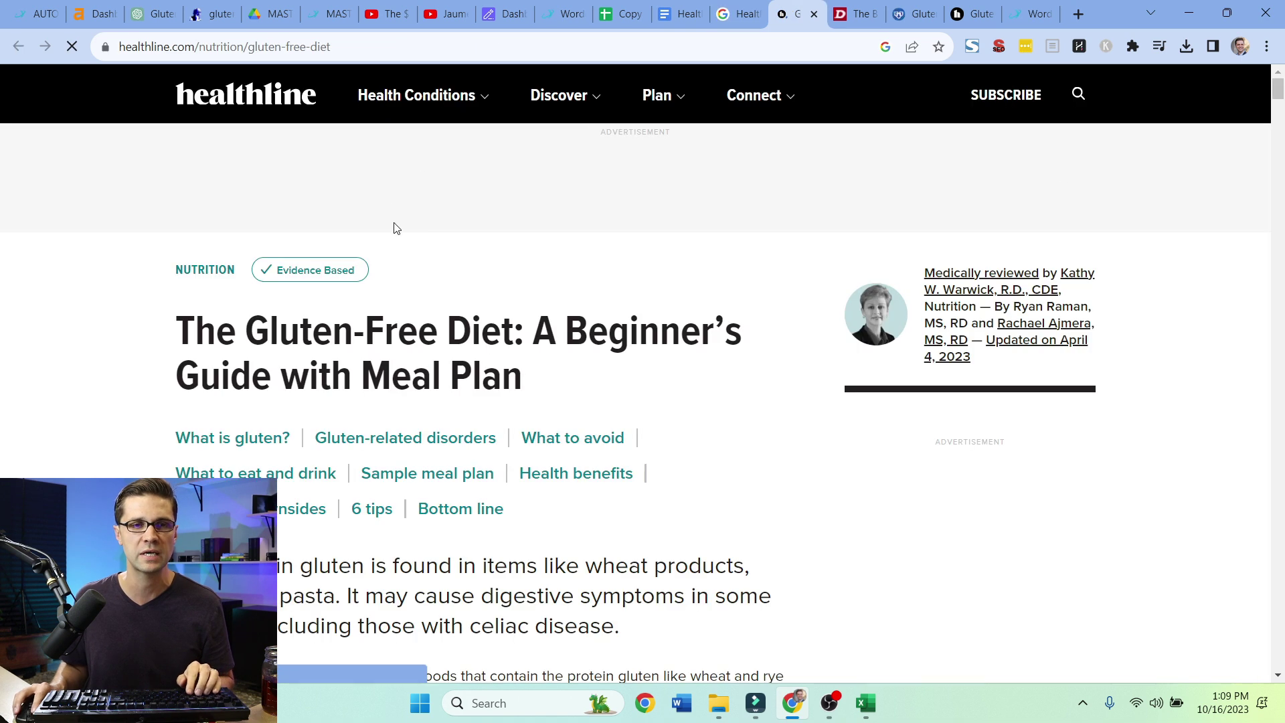
{"action": "left_click", "coordinate": [974, 49]}
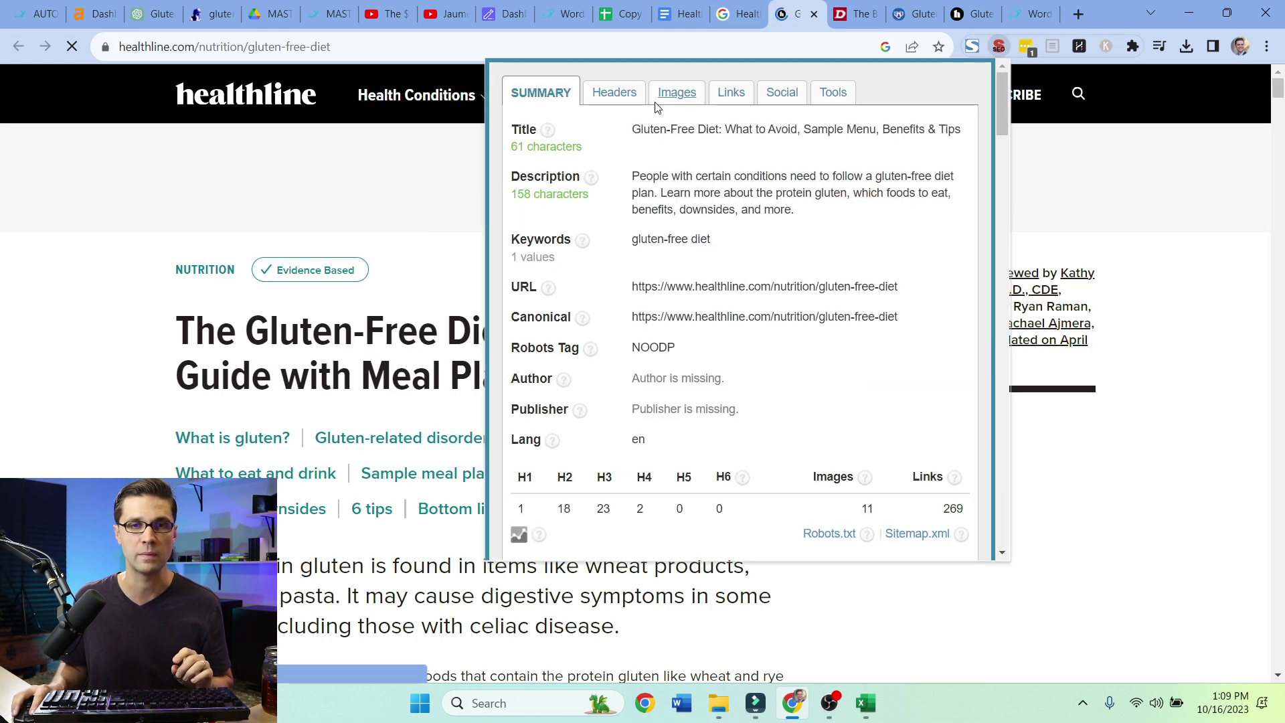
{"action": "left_click", "coordinate": [613, 97]}
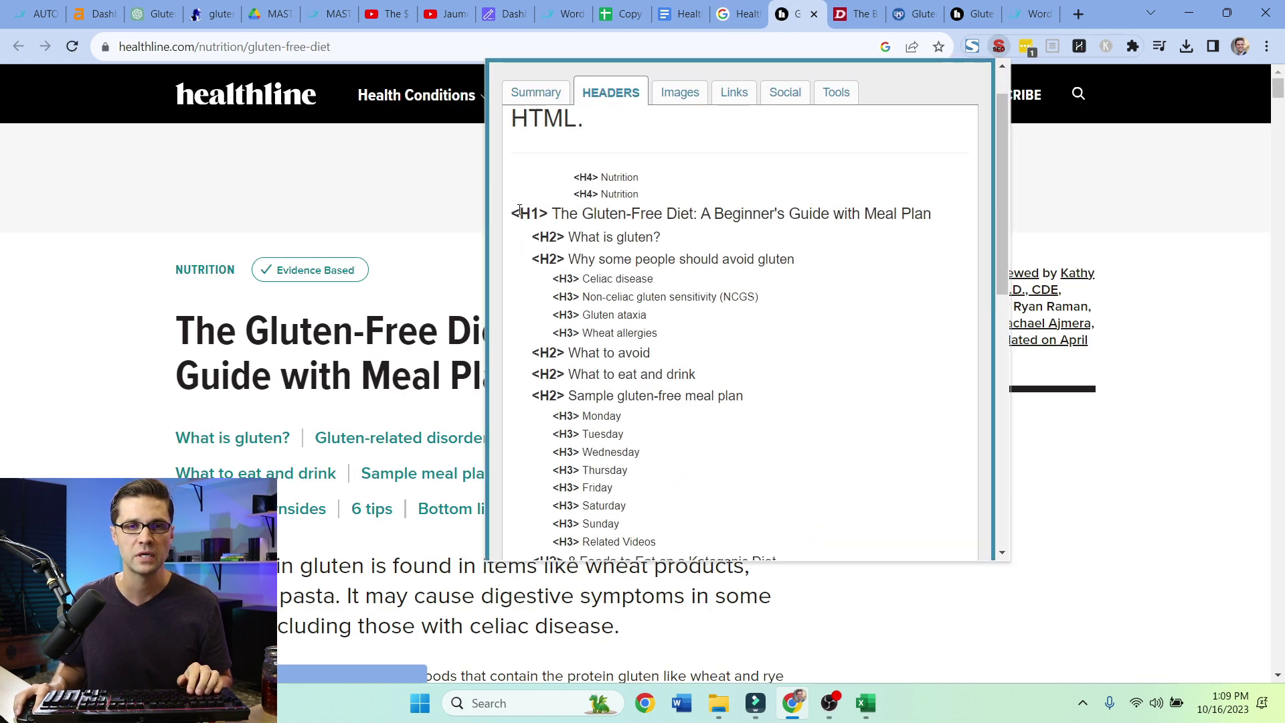
{"action": "left_click_drag", "start_coordinate": [512, 213], "coordinate": [749, 336]}
{"action": "key", "text": "ctrl+c"}
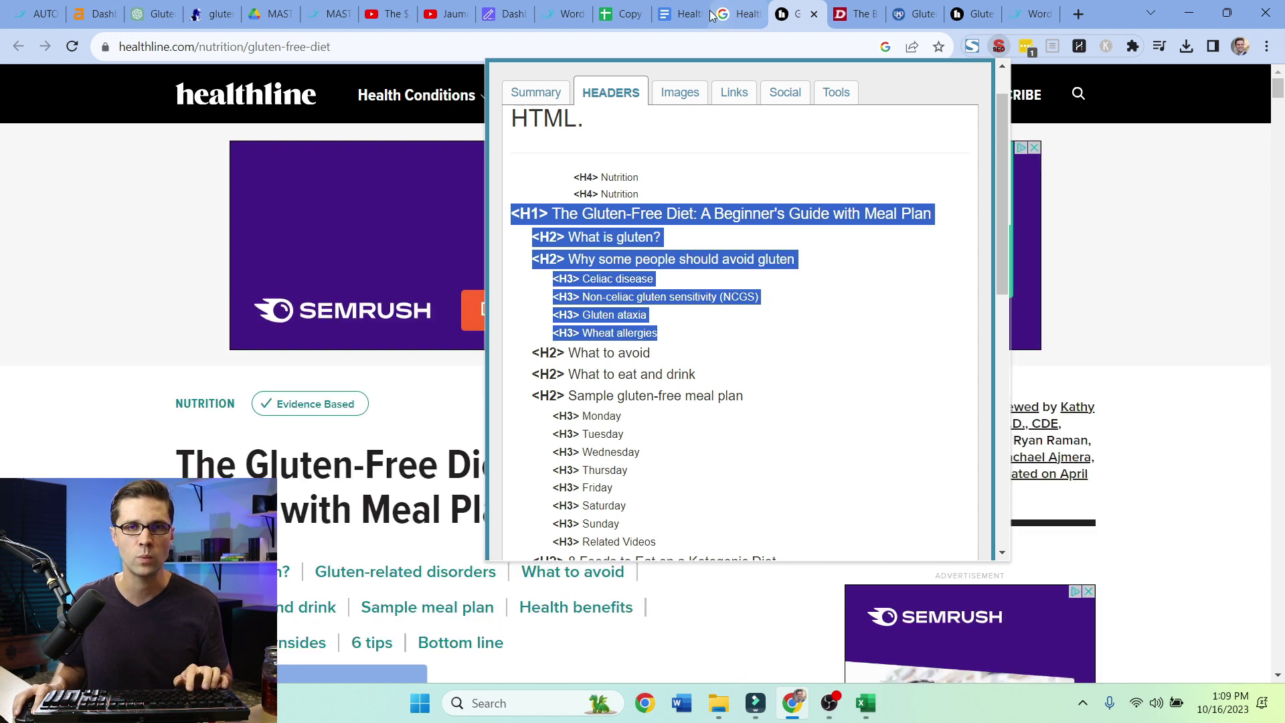
{"action": "left_click", "coordinate": [685, 14]}
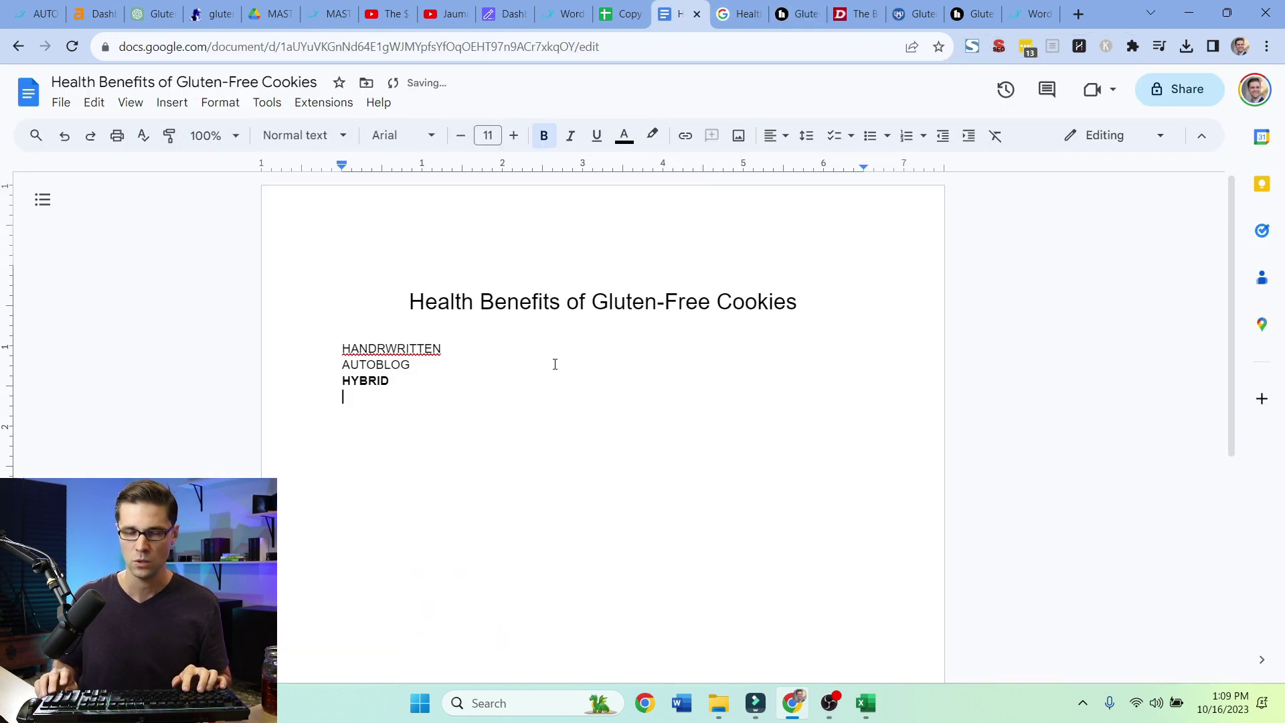
{"action": "key", "text": "ctrl+v"}
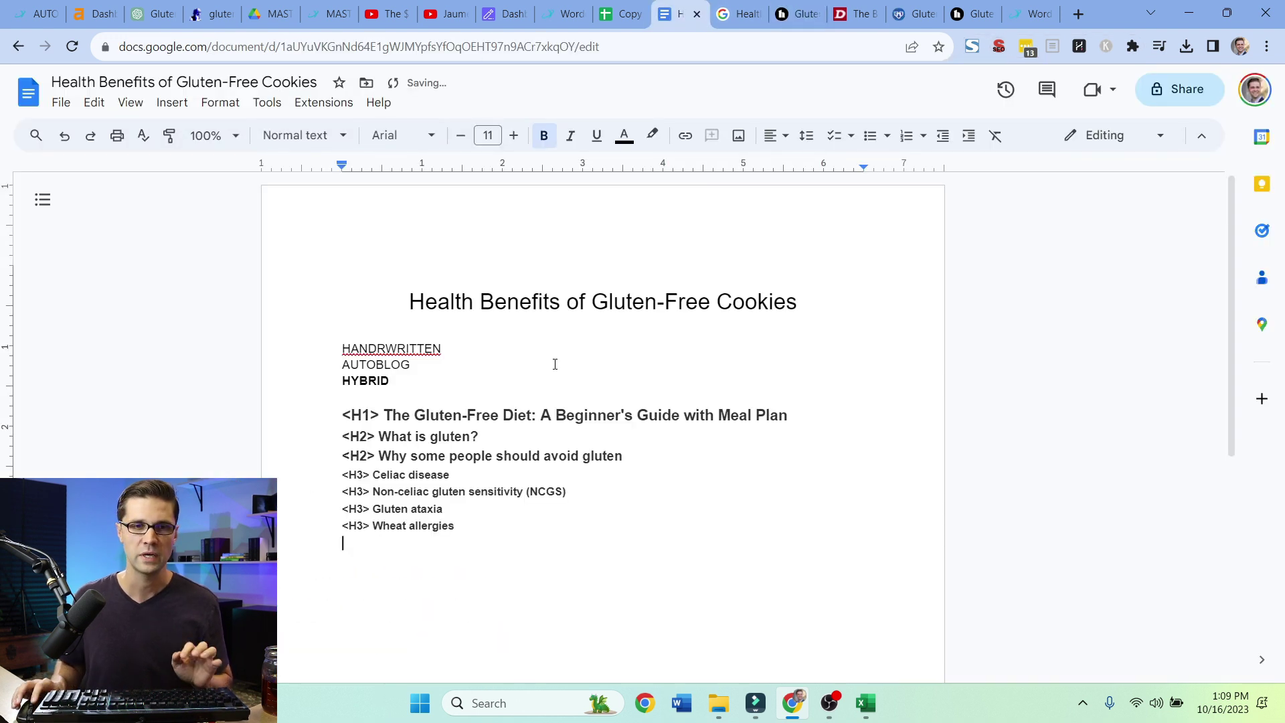
{"action": "left_click", "coordinate": [152, 14]}
Step: Review the original H2-structure prompt and the detailed outline for Health Benefits of Gluten-Free Cookies
{"action": "scroll", "coordinate": [507, 353], "scroll_direction": "up", "scroll_amount": 20}
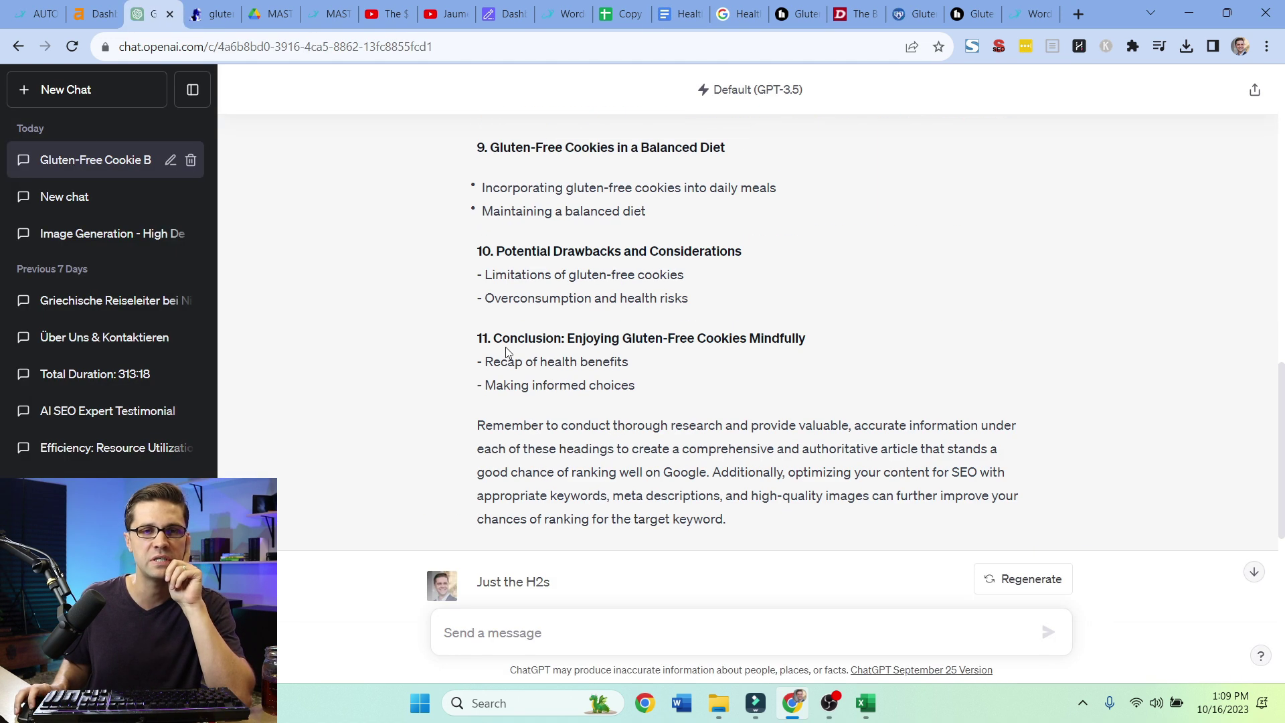
{"action": "scroll", "coordinate": [509, 353], "scroll_direction": "up", "scroll_amount": 2}
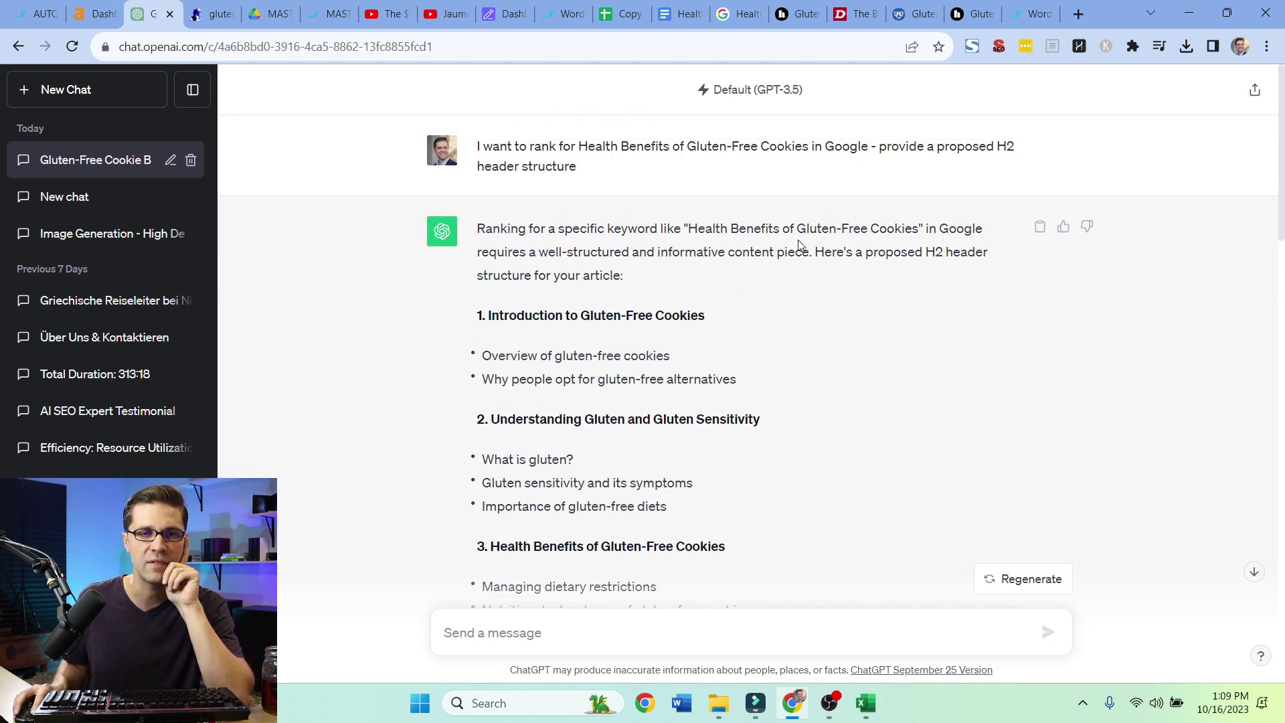
{"action": "mouse_move", "coordinate": [478, 146]}
{"action": "left_mouse_down"}
{"action": "mouse_move", "coordinate": [603, 146]}
{"action": "mouse_move", "coordinate": [577, 167]}
{"action": "left_mouse_up"}
{"action": "left_click", "coordinate": [794, 160]}
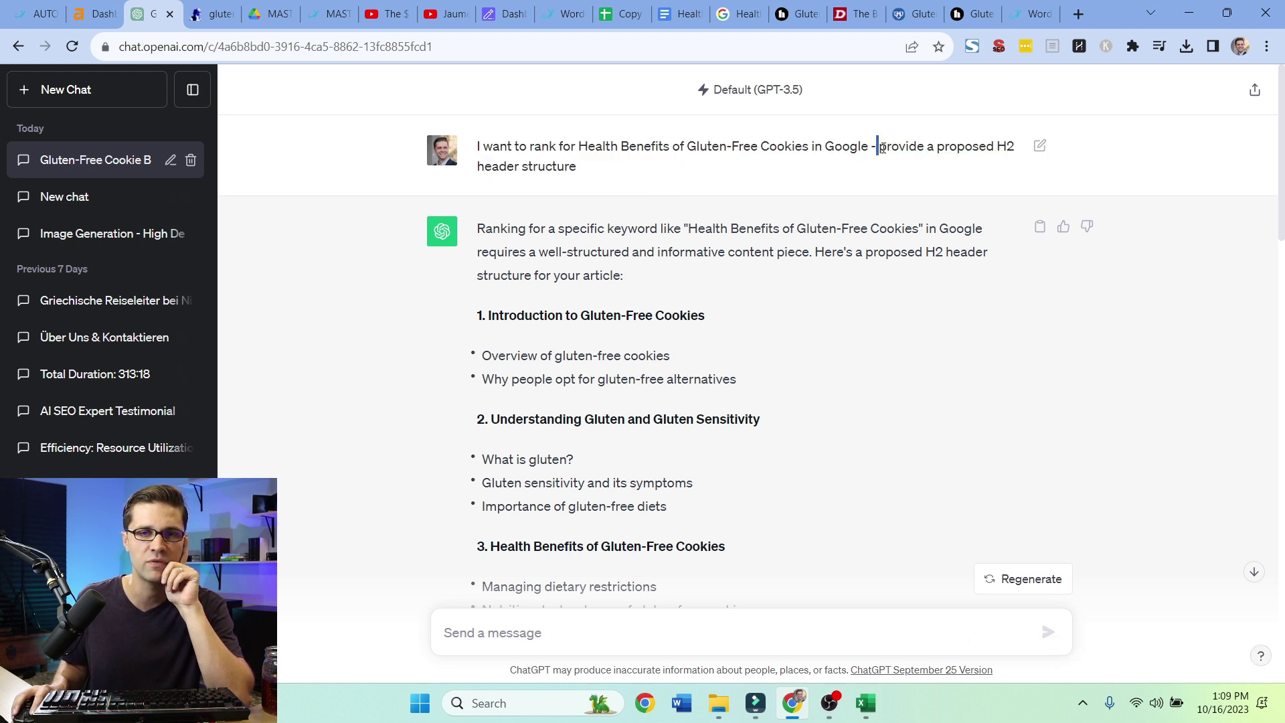
{"action": "left_click_drag", "start_coordinate": [877, 146], "coordinate": [908, 157]}
{"action": "left_click", "coordinate": [540, 199]}
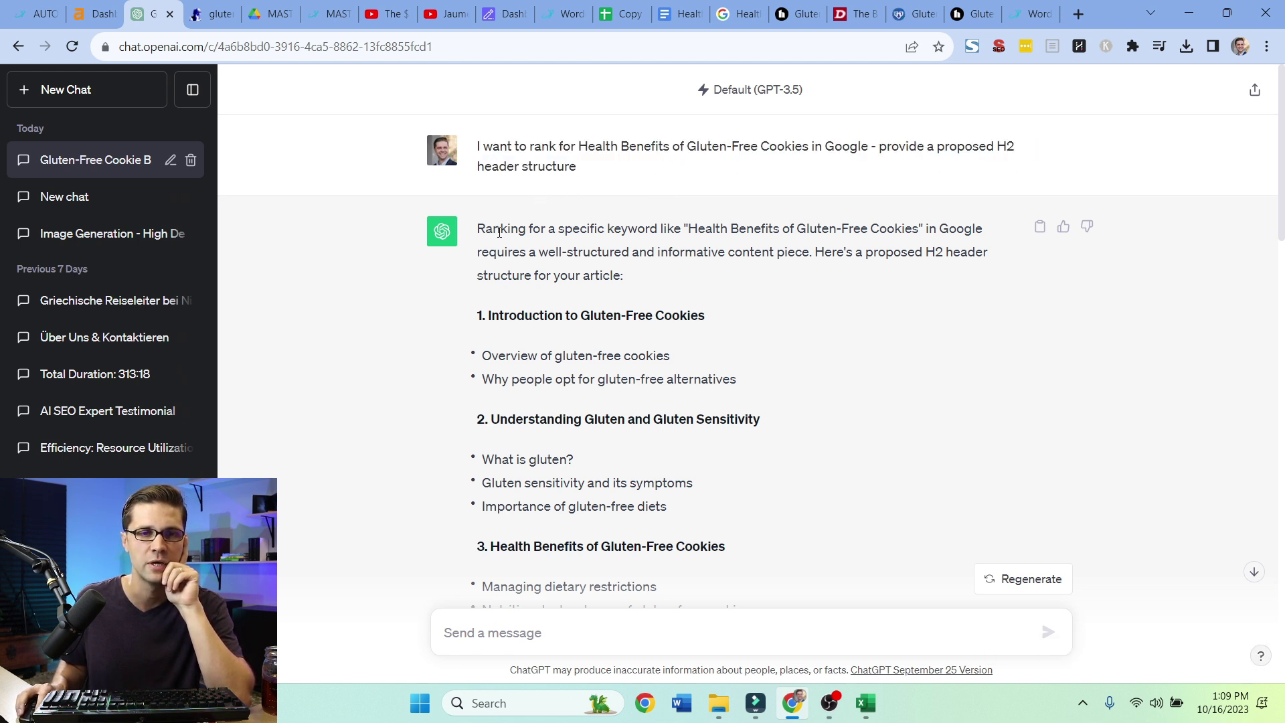
{"action": "left_click_drag", "start_coordinate": [471, 325], "coordinate": [525, 330]}
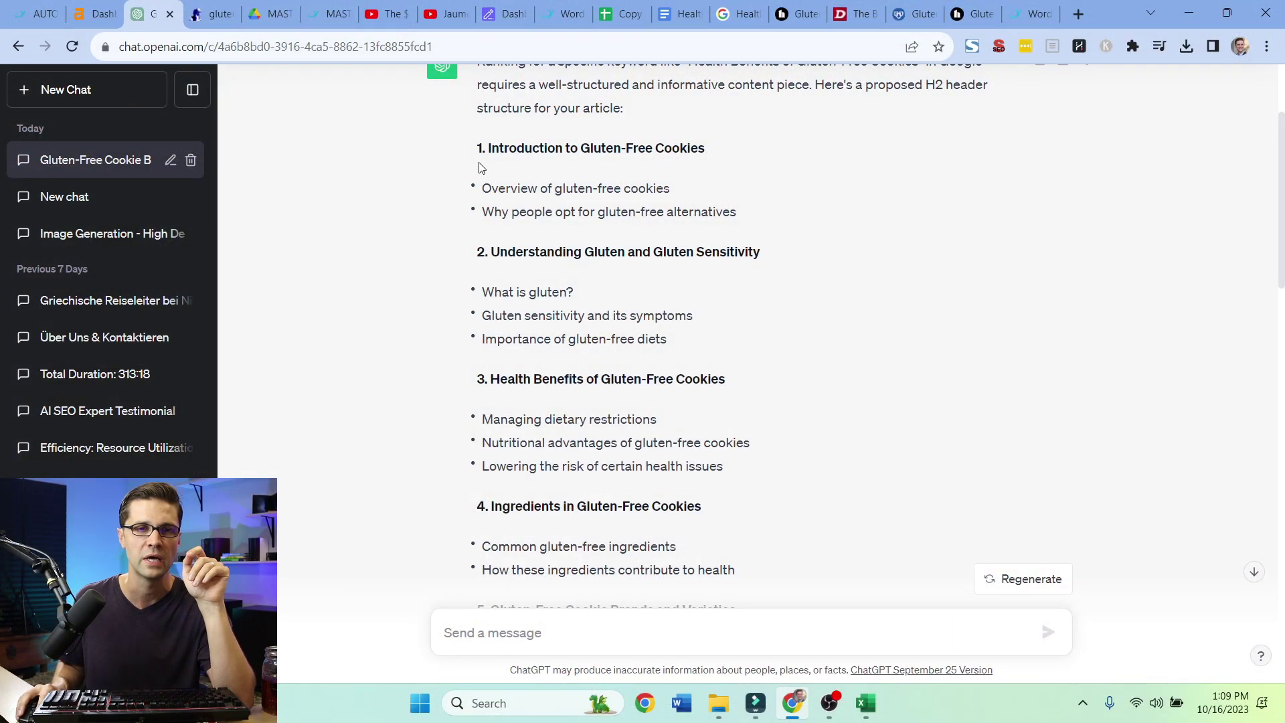
{"action": "left_click_drag", "start_coordinate": [480, 168], "coordinate": [570, 380]}
{"action": "left_click", "coordinate": [570, 380]}
{"action": "left_click_drag", "start_coordinate": [478, 293], "coordinate": [661, 341]}
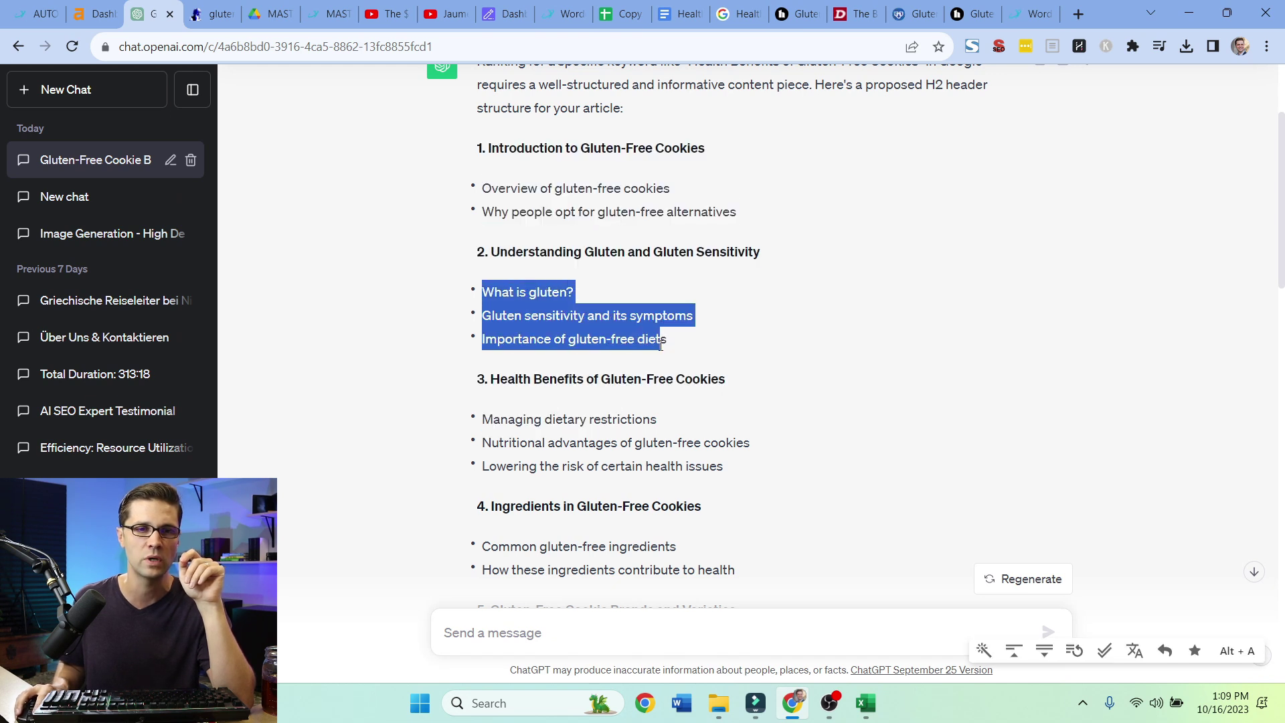
{"action": "left_click", "coordinate": [513, 331]}
{"action": "left_click_drag", "start_coordinate": [474, 318], "coordinate": [655, 316]}
{"action": "left_click", "coordinate": [629, 340]}
Step: Select and copy the ten simplified H2 headers from Introduction to Conclusion
{"action": "scroll", "coordinate": [590, 335], "scroll_direction": "down", "scroll_amount": 15}
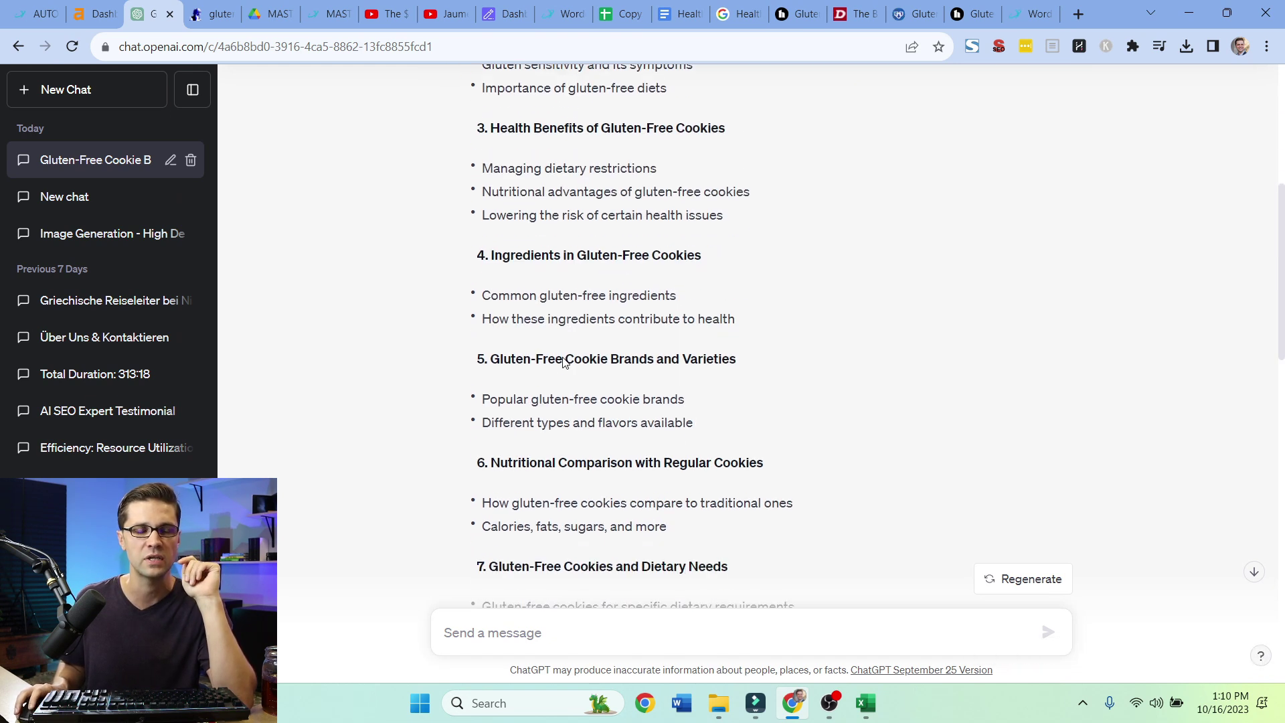
{"action": "scroll", "coordinate": [508, 288], "scroll_direction": "up", "scroll_amount": 1}
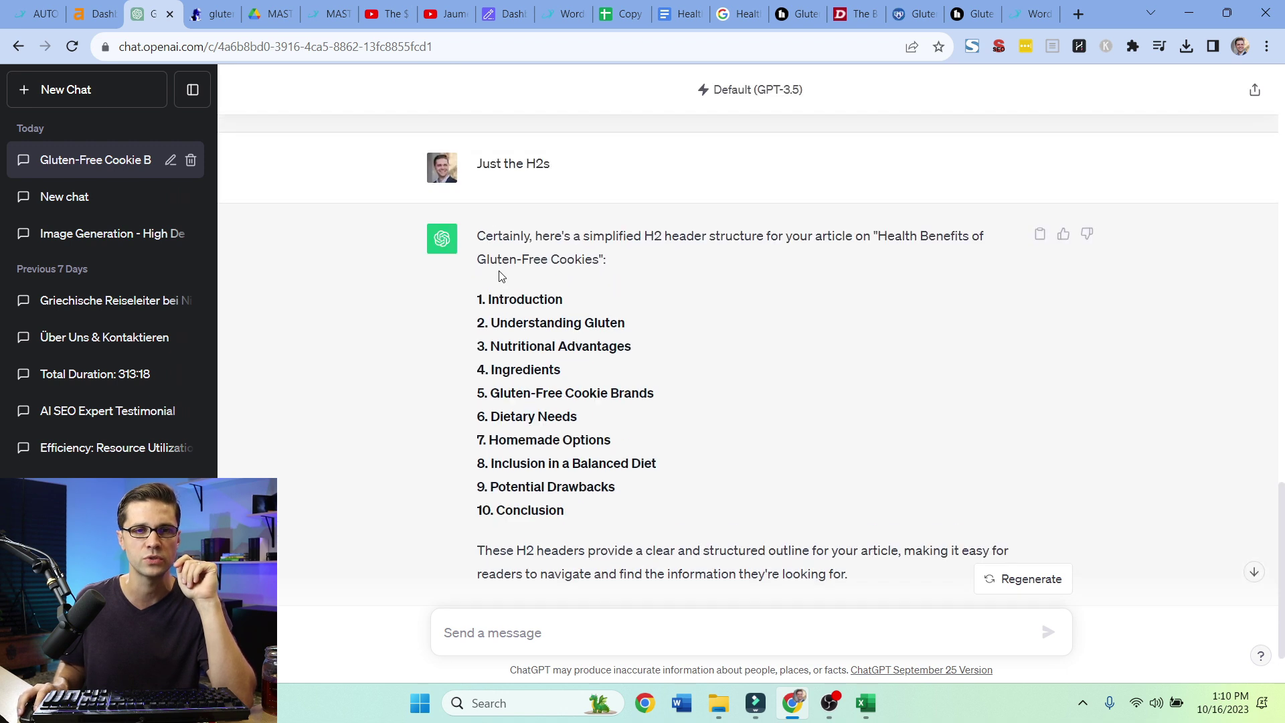
{"action": "left_click_drag", "start_coordinate": [475, 300], "coordinate": [614, 551]}
{"action": "left_click", "coordinate": [614, 550]}
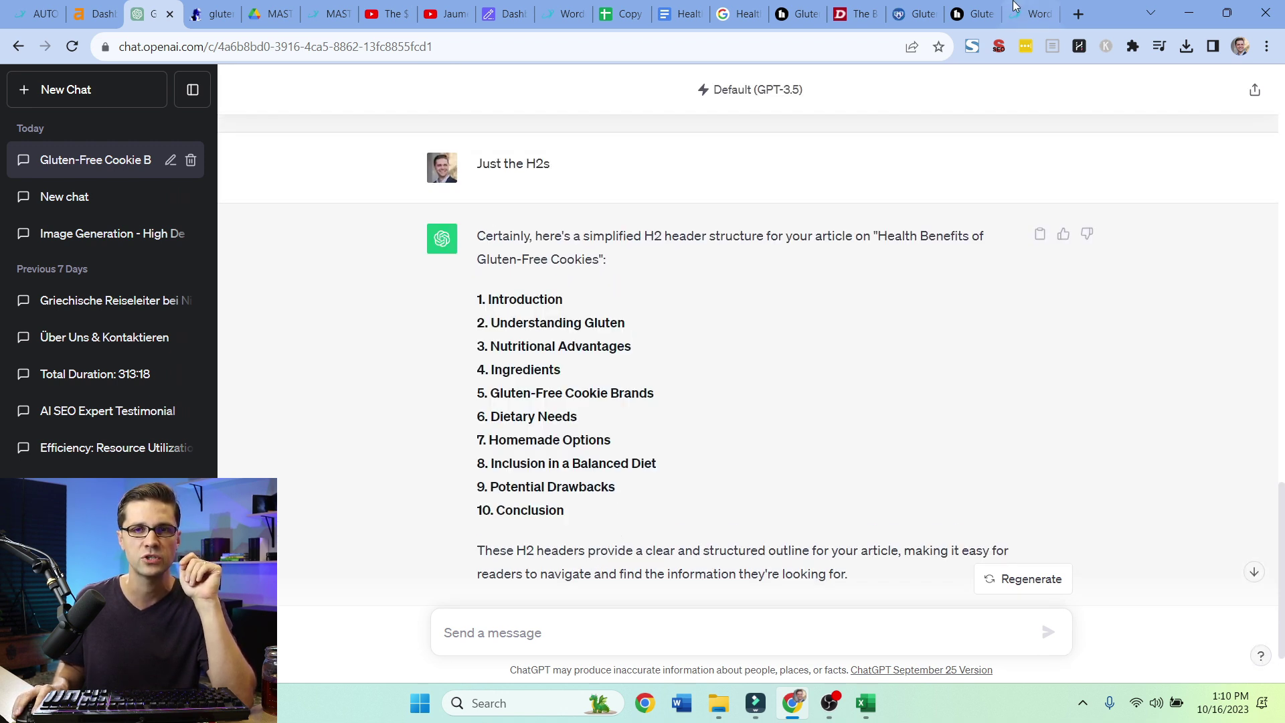
Step: In WordGalaxy, check the keyword and H2 headers, keep Professional style, and shorten the article length
{"action": "left_click", "coordinate": [1031, 13]}
{"action": "left_click", "coordinate": [480, 326]}
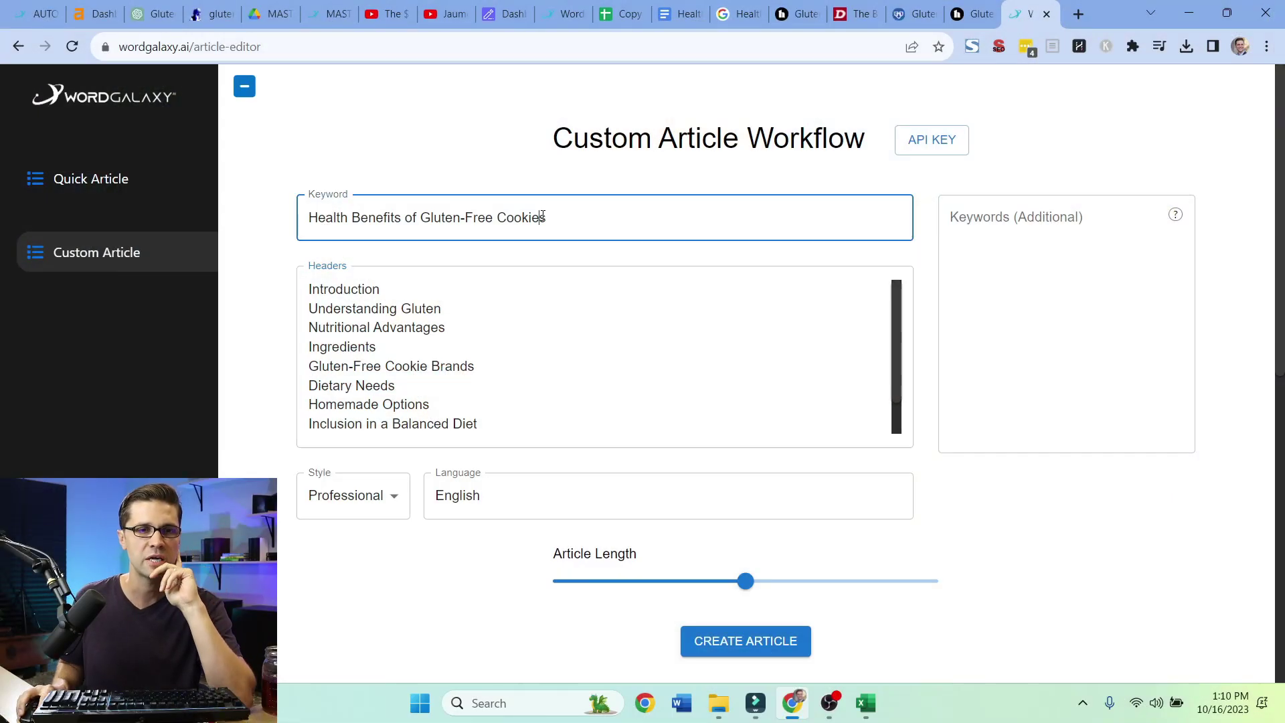
{"action": "key", "text": "ctrl+a"}
{"action": "left_click", "coordinate": [493, 344]}
{"action": "scroll", "coordinate": [503, 355], "scroll_direction": "down", "scroll_amount": 2}
{"action": "scroll", "coordinate": [503, 356], "scroll_direction": "up", "scroll_amount": 2}
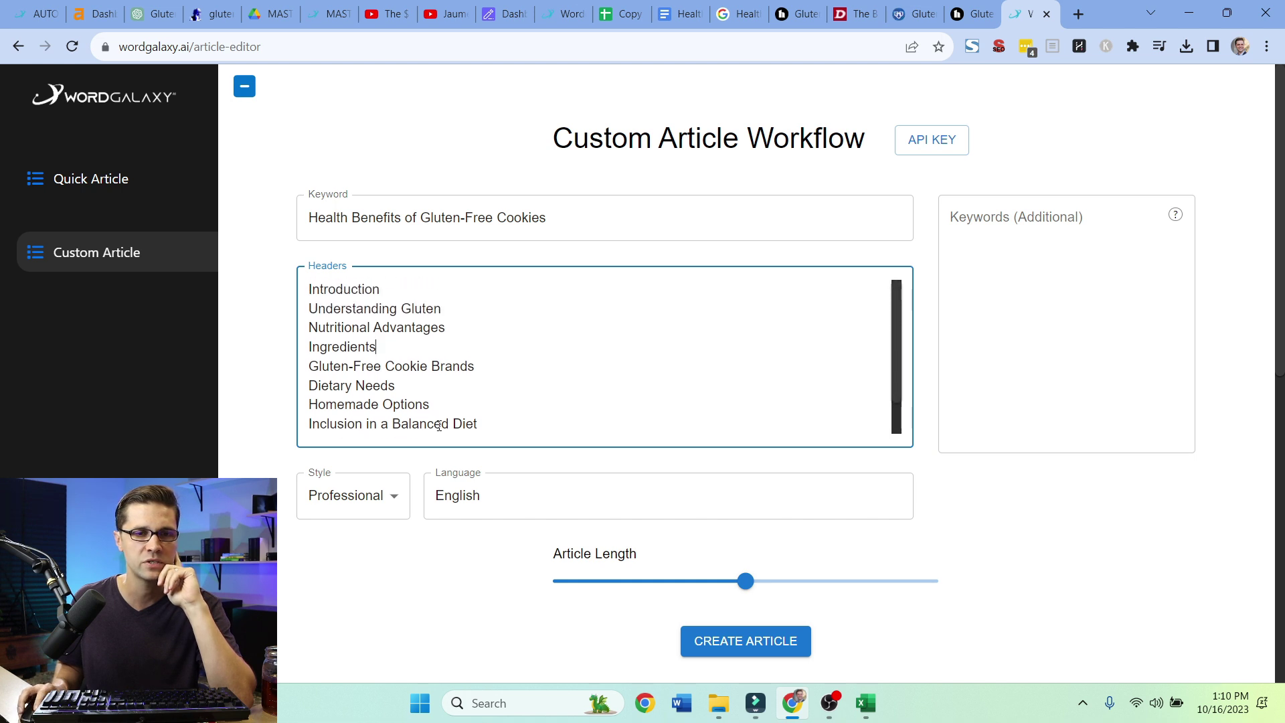
{"action": "left_click", "coordinate": [395, 492]}
{"action": "left_click", "coordinate": [395, 492]}
{"action": "left_click", "coordinate": [595, 581]}
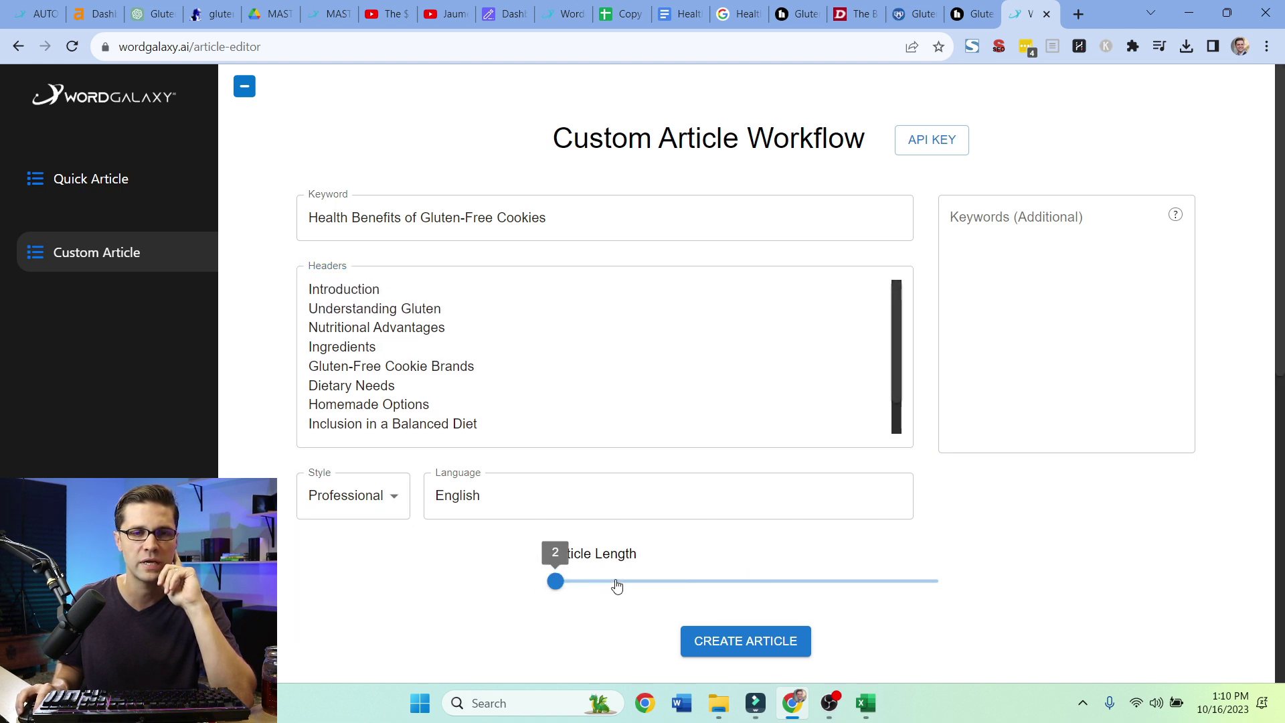
{"action": "left_click", "coordinate": [649, 582]}
{"action": "left_click", "coordinate": [1036, 283]}
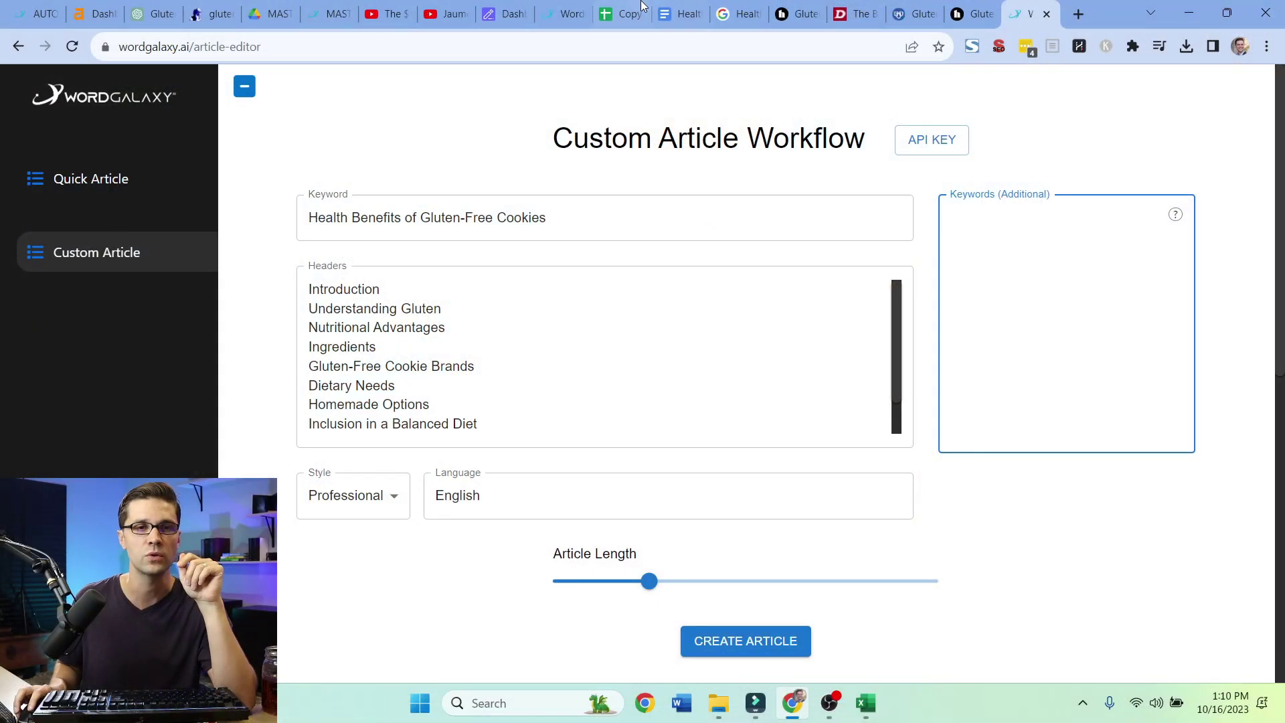
Step: Copy the Tier 2 titles 'Are gluten-free cookies good?' (C4) and 'Gluten-free cookies for special diets.' (C22)
{"action": "left_click", "coordinate": [628, 14]}
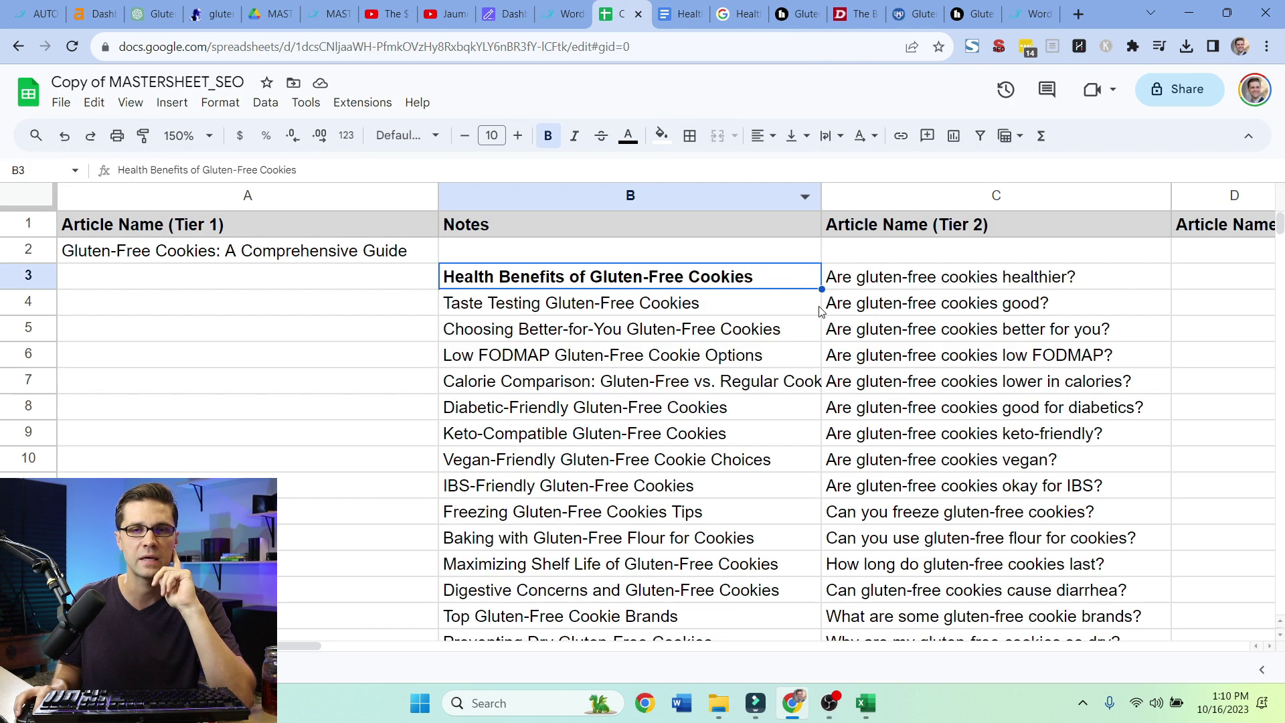
{"action": "left_click", "coordinate": [866, 308]}
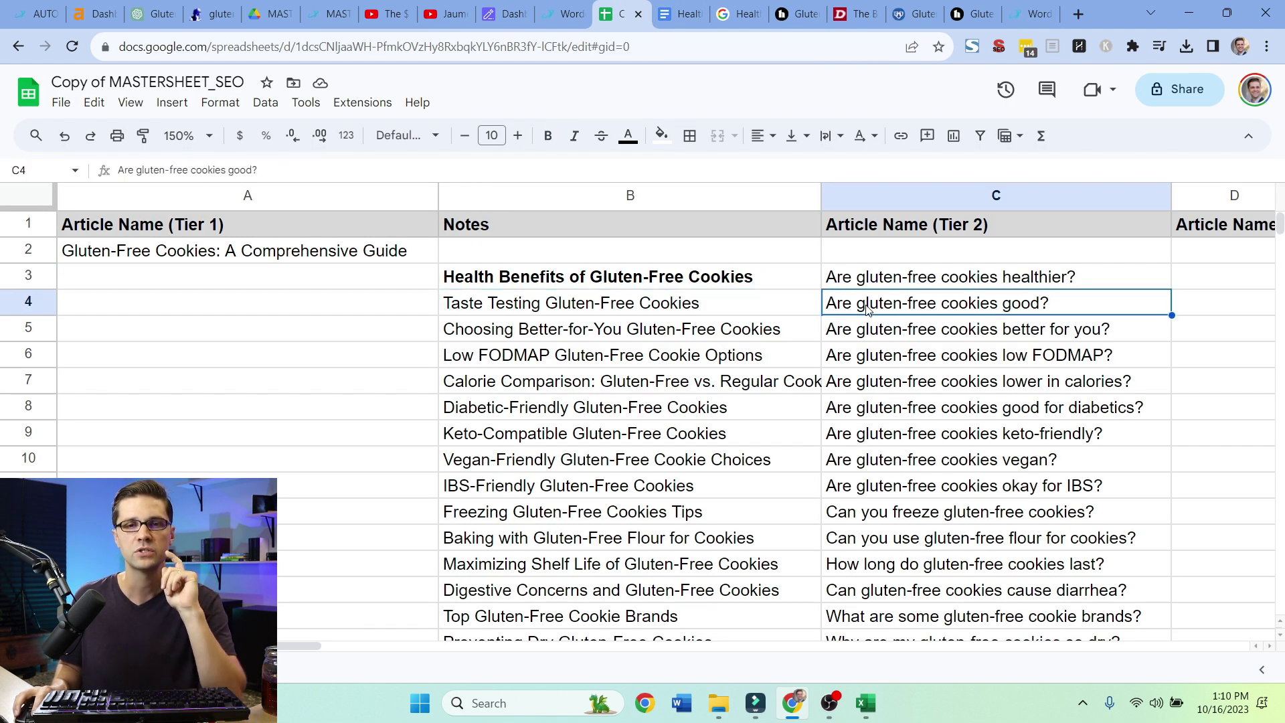
{"action": "scroll", "coordinate": [879, 403], "scroll_direction": "down", "scroll_amount": 5}
{"action": "left_click", "coordinate": [877, 383]}
{"action": "key", "text": "ctrl+c"}
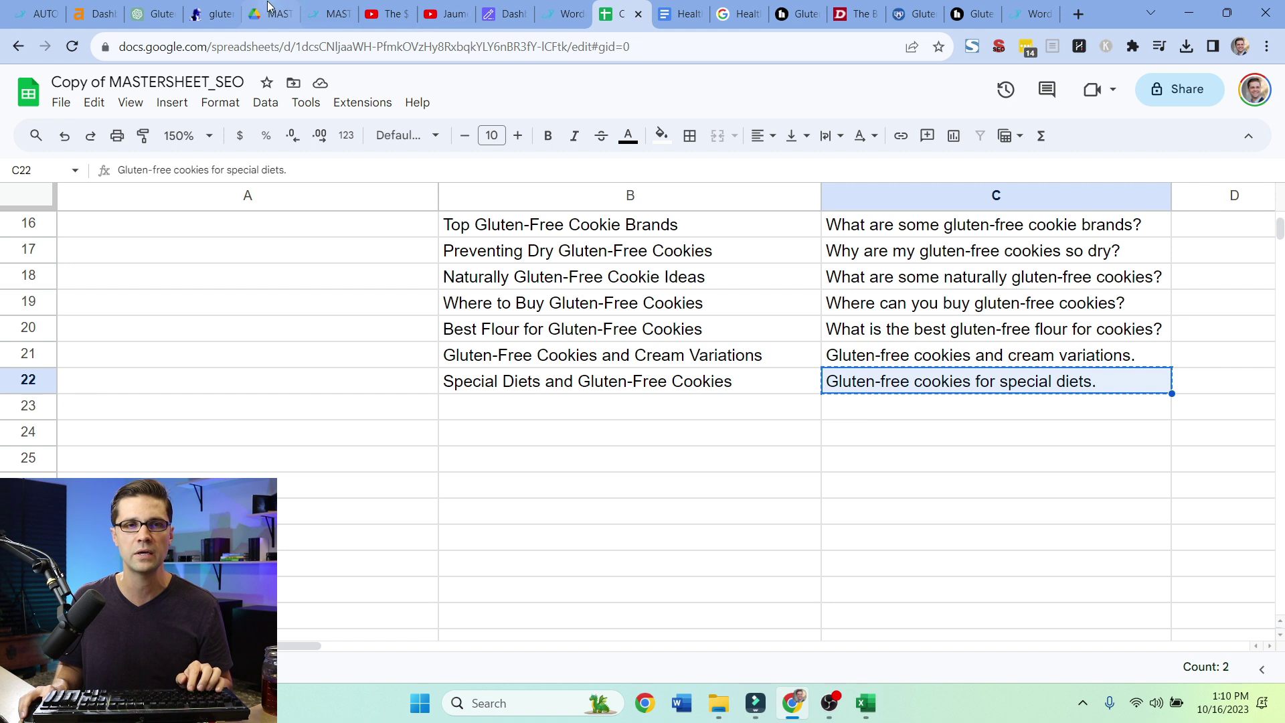
{"action": "left_click", "coordinate": [155, 14]}
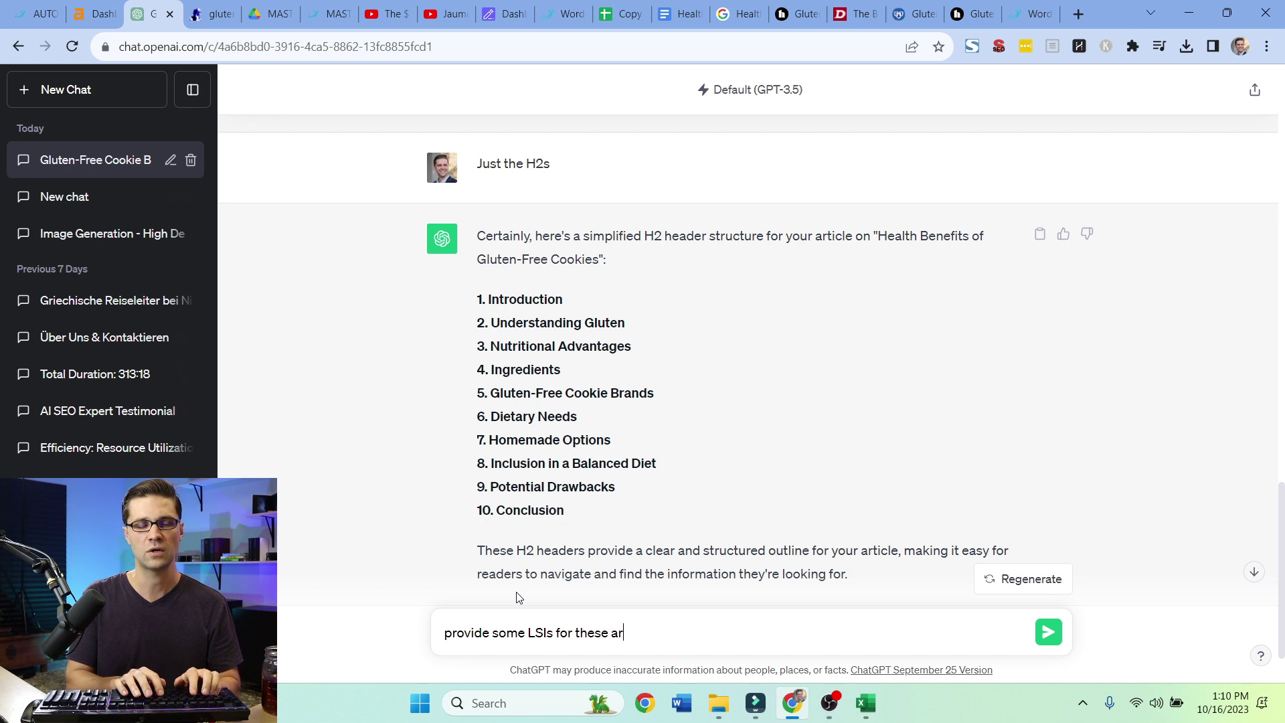
Step: Ask ChatGPT for LSI keywords for the two pasted article titles
{"action": "type", "text": ":"}
{"action": "key", "text": "ctrl+v"}
{"action": "key", "text": "Return"}
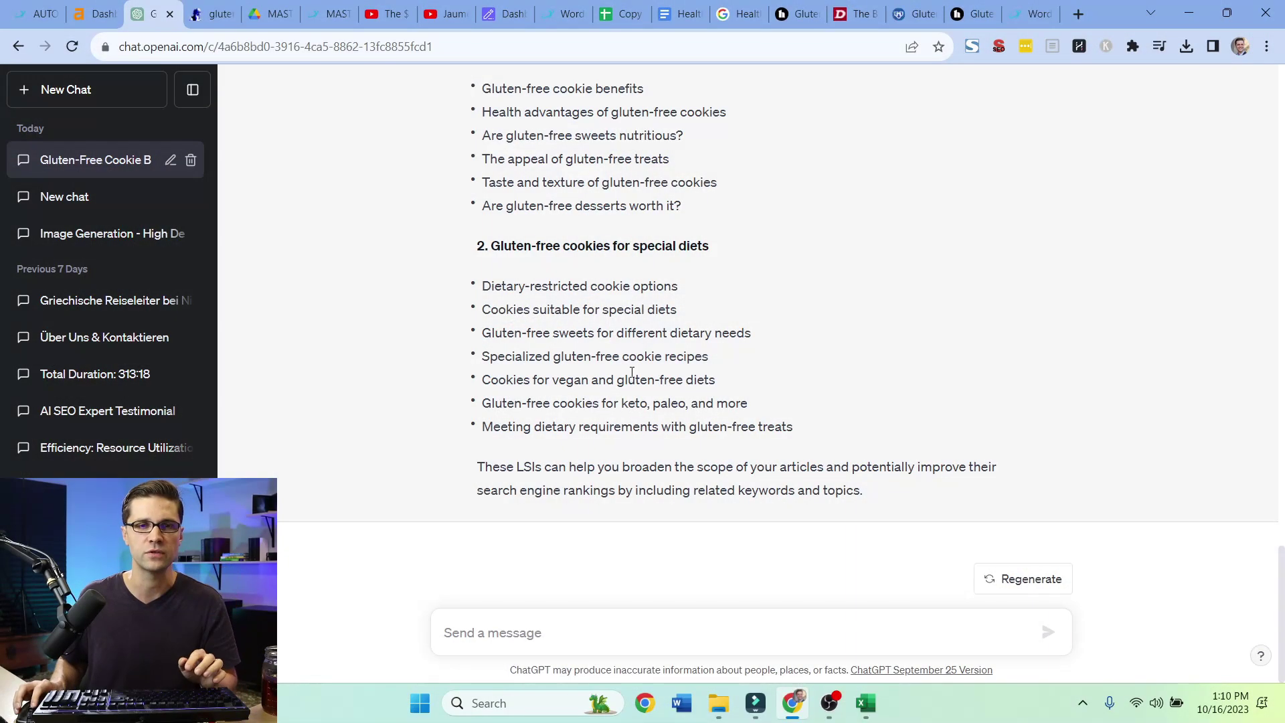
Step: Paste the six LSIs for 'Are gluten-free cookies good?' into WordGalaxy's additional keywords
{"action": "scroll", "coordinate": [548, 244], "scroll_direction": "up", "scroll_amount": 3}
{"action": "left_click_drag", "start_coordinate": [486, 251], "coordinate": [733, 375]}
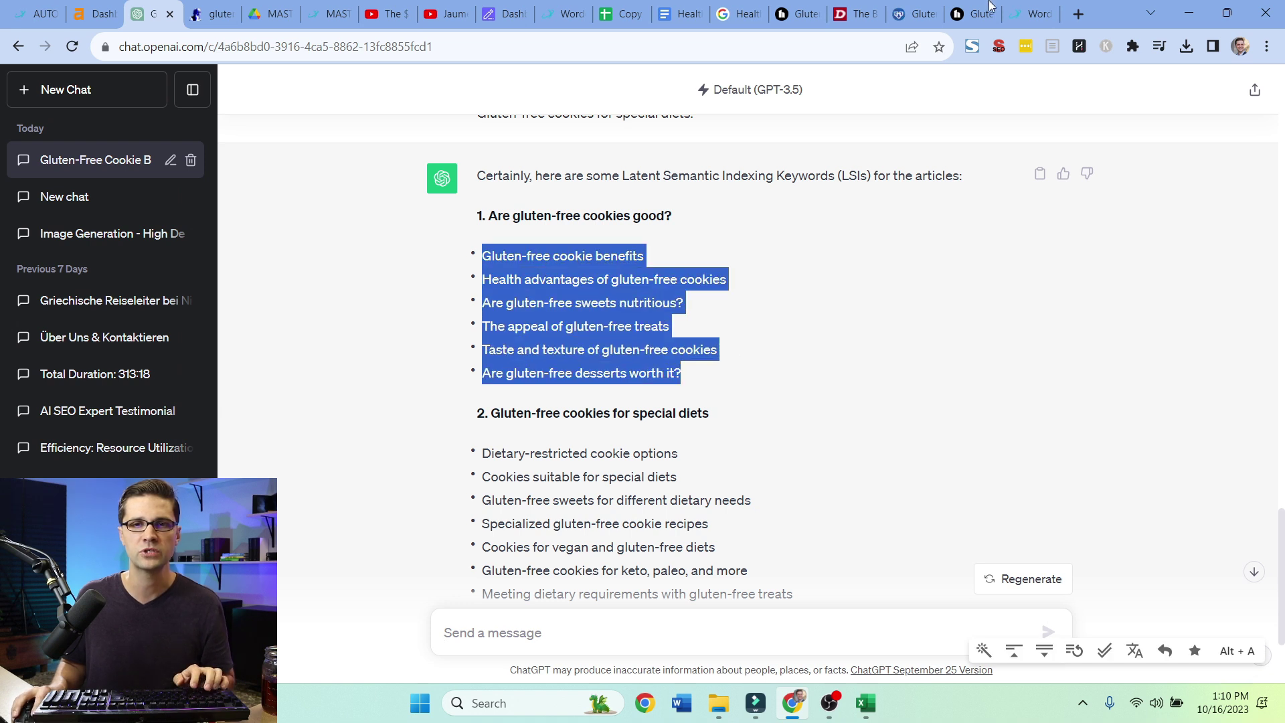
{"action": "key", "text": "ctrl+c"}
{"action": "left_click", "coordinate": [1031, 14]}
{"action": "key", "text": "ctrl+v"}
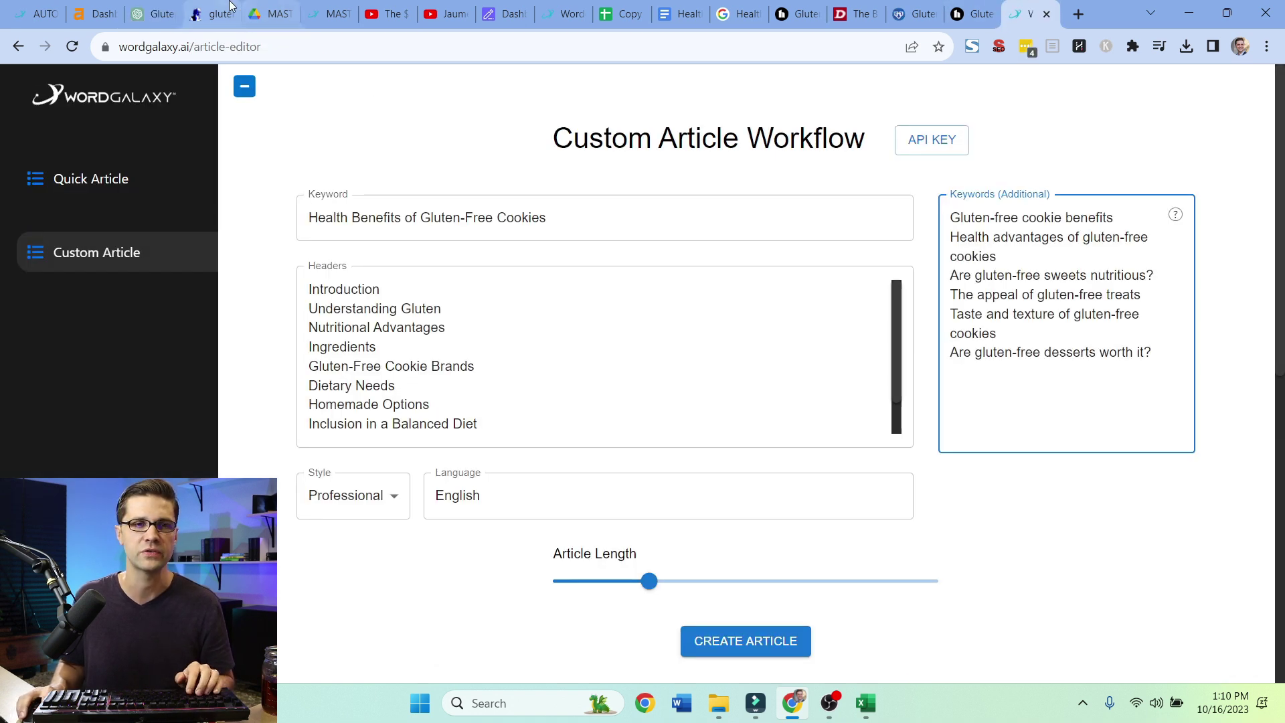
Step: Append the seven special-diet LSI keywords to additional keywords and start creating the article
{"action": "left_click", "coordinate": [154, 13]}
{"action": "scroll", "coordinate": [480, 298], "scroll_direction": "down", "scroll_amount": 3}
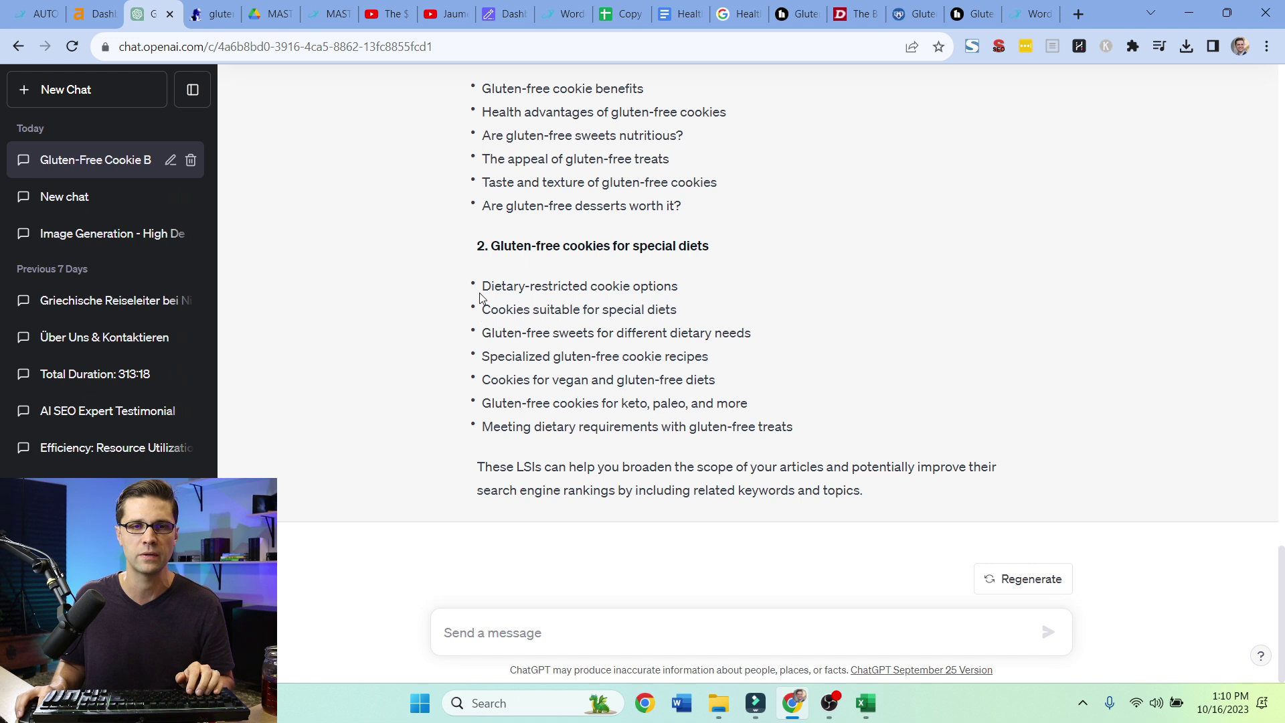
{"action": "left_click_drag", "start_coordinate": [480, 294], "coordinate": [825, 419]}
{"action": "left_click", "coordinate": [1050, 6]}
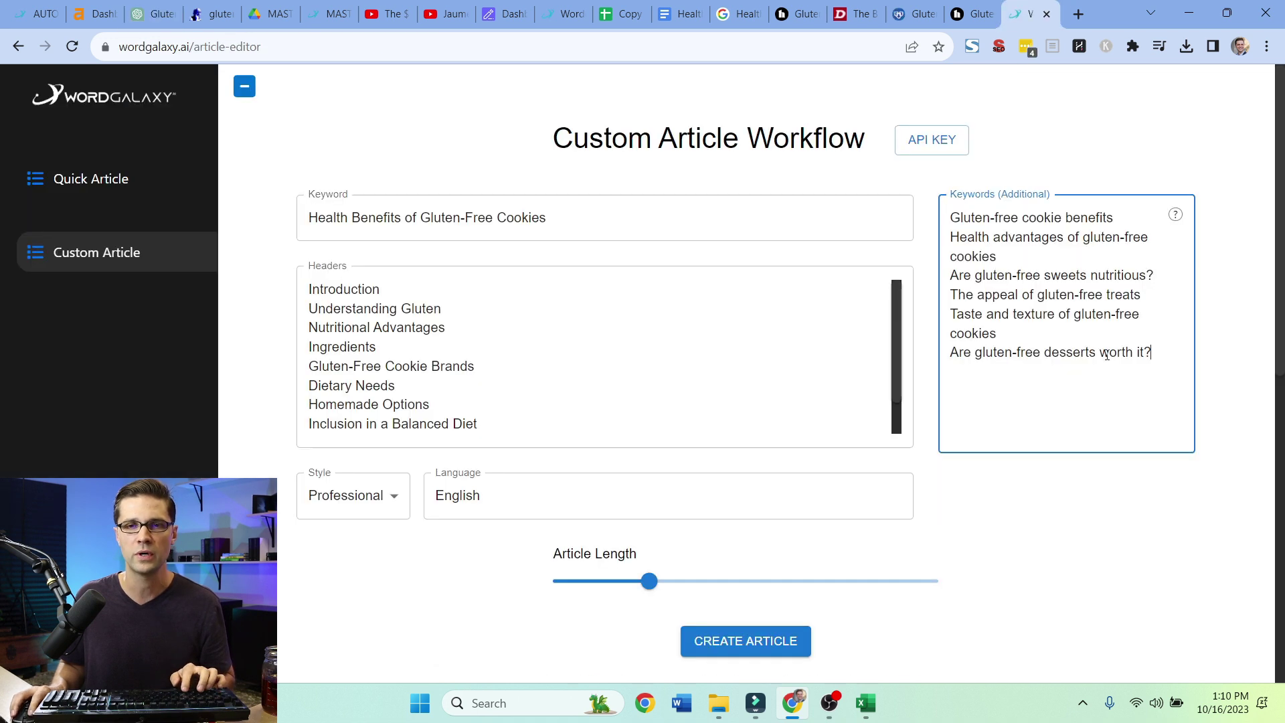
{"action": "key", "text": "ctrl+v"}
{"action": "left_click", "coordinate": [788, 650]}
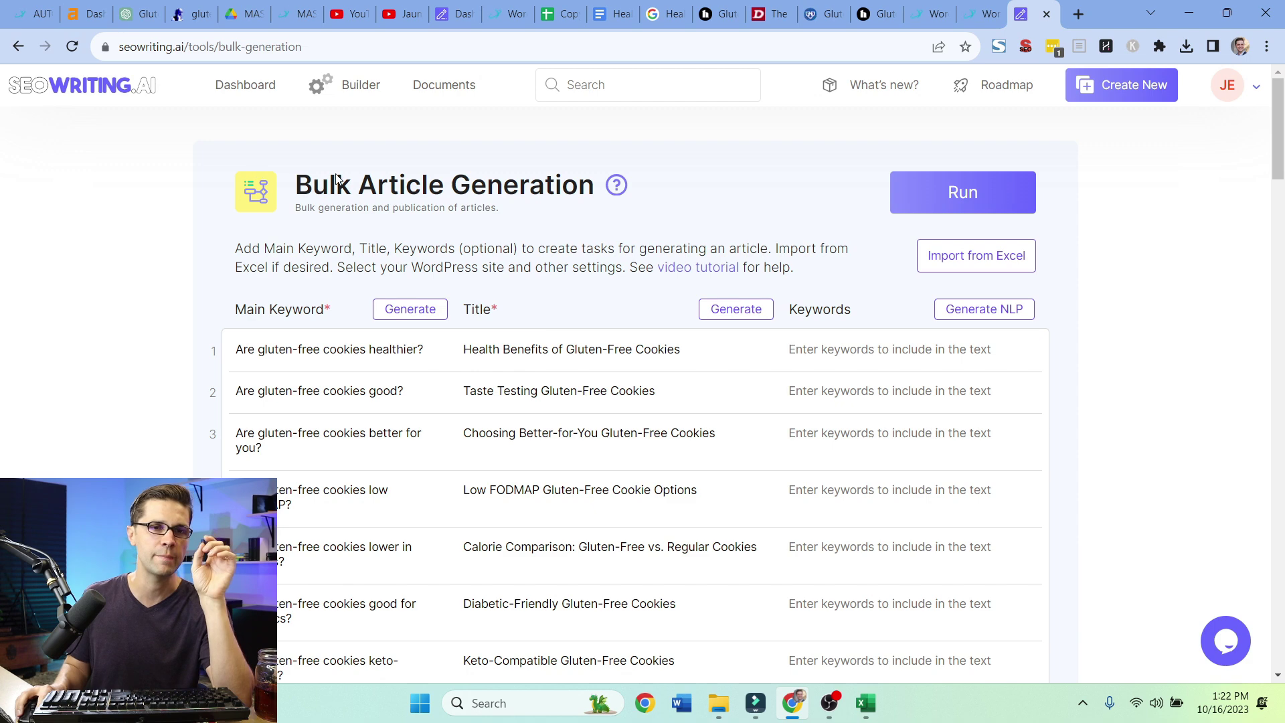
Step: Compare the bulk-generation keywords with the keyword column in the master spreadsheet
{"action": "scroll", "coordinate": [83, 305], "scroll_direction": "down", "scroll_amount": 15}
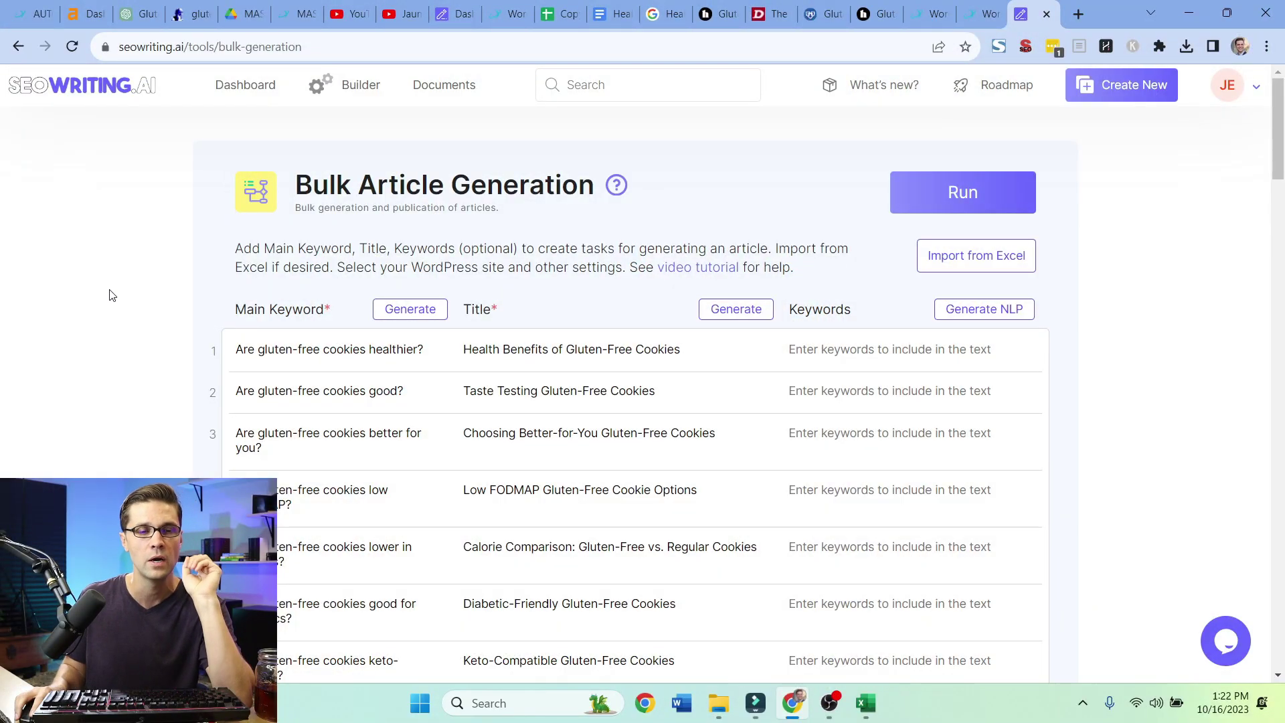
{"action": "scroll", "coordinate": [100, 304], "scroll_direction": "down", "scroll_amount": 9}
{"action": "left_click", "coordinate": [561, 13]}
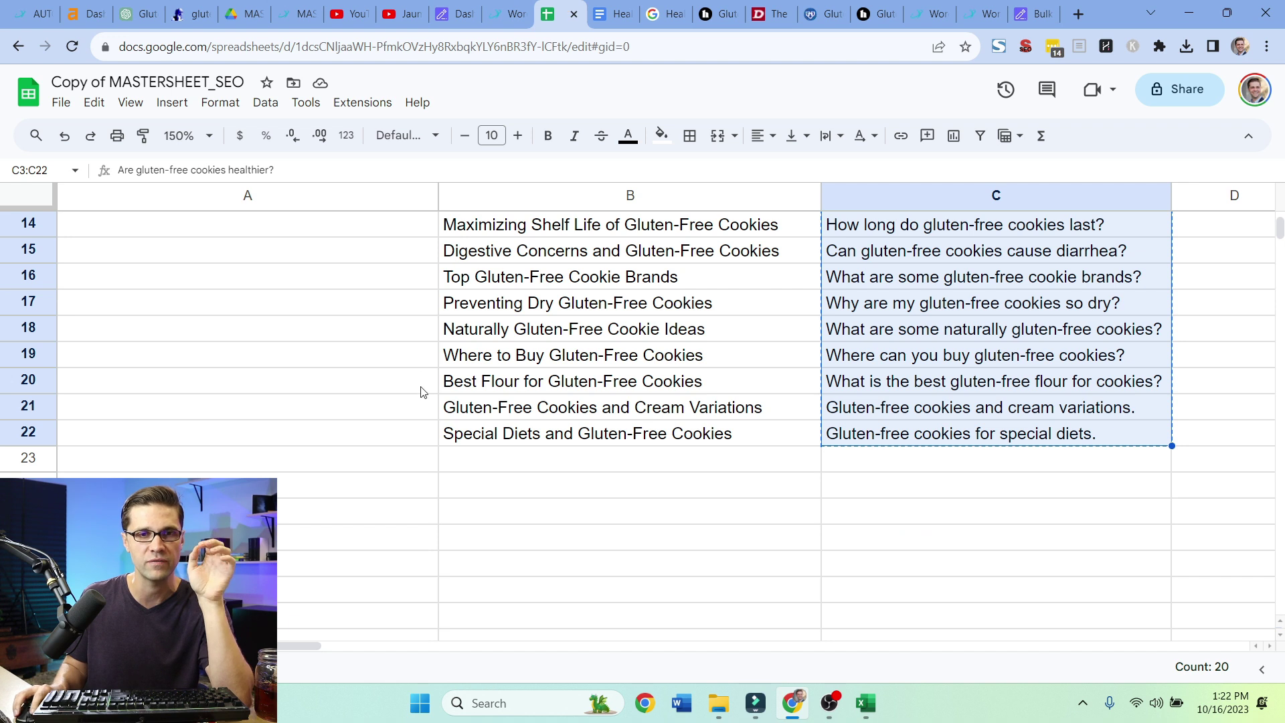
{"action": "scroll", "coordinate": [418, 388], "scroll_direction": "up", "scroll_amount": 5}
{"action": "left_click", "coordinate": [1035, 13]}
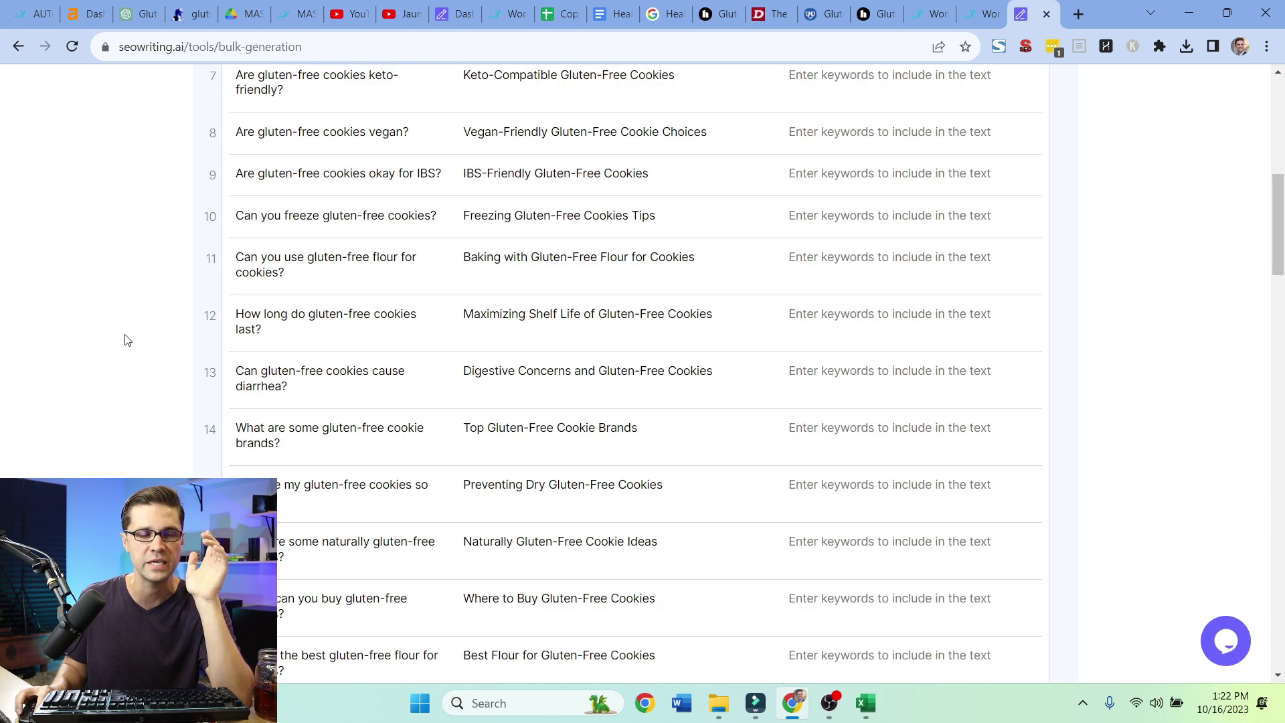
Step: Scroll through the Bulk Article Generation settings and gluten-free cookie titles
{"action": "scroll", "coordinate": [90, 388], "scroll_direction": "up", "scroll_amount": 9}
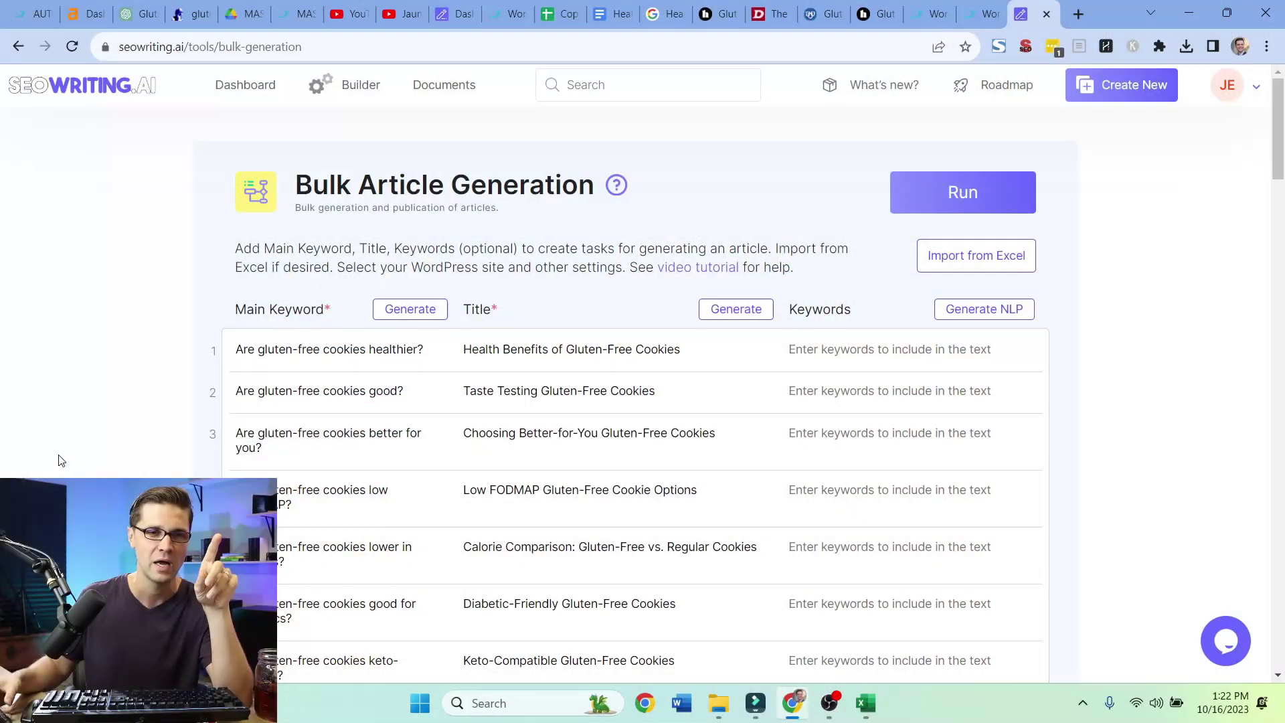
{"action": "scroll", "coordinate": [99, 453], "scroll_direction": "down", "scroll_amount": 15}
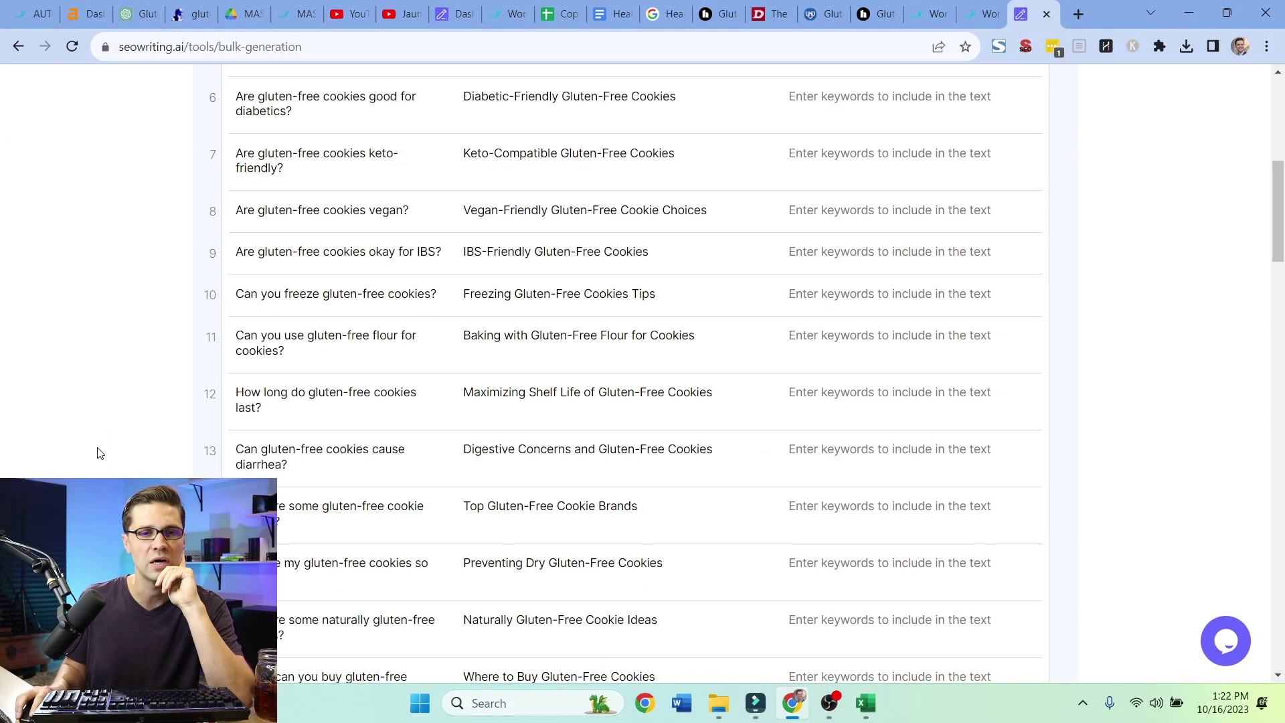
{"action": "scroll", "coordinate": [85, 447], "scroll_direction": "down", "scroll_amount": 4}
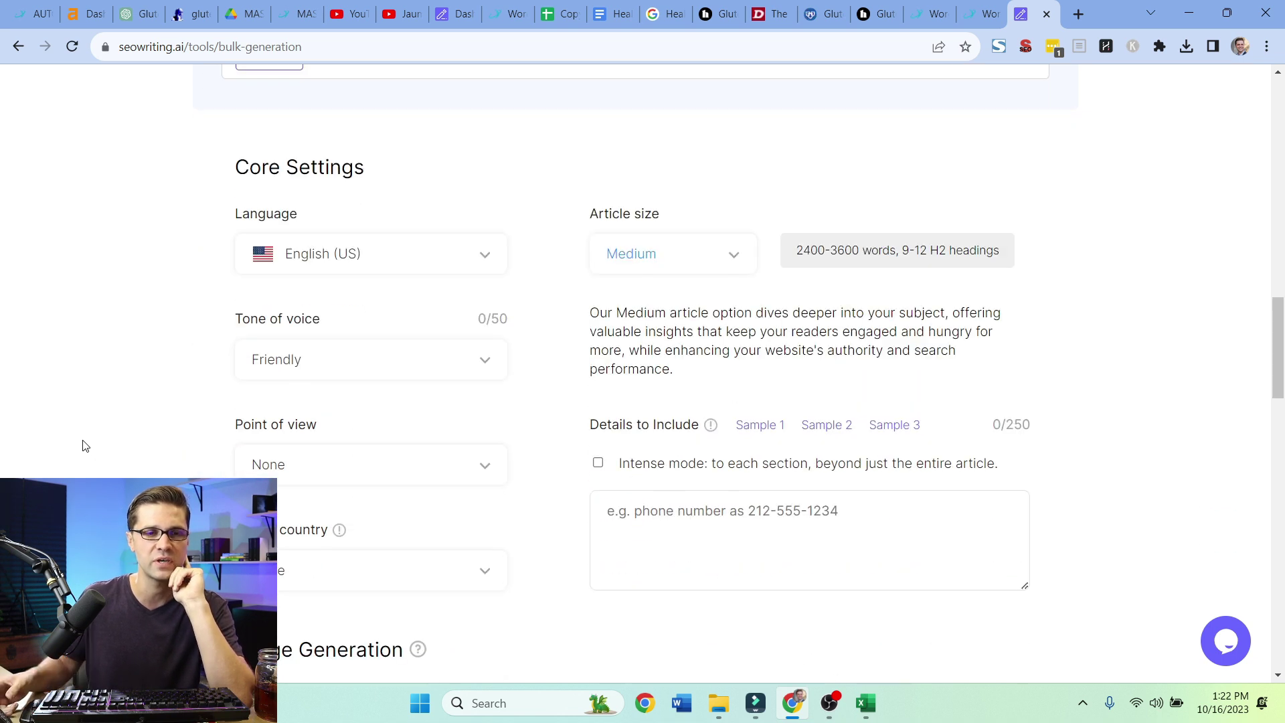
{"action": "scroll", "coordinate": [85, 447], "scroll_direction": "down", "scroll_amount": 6}
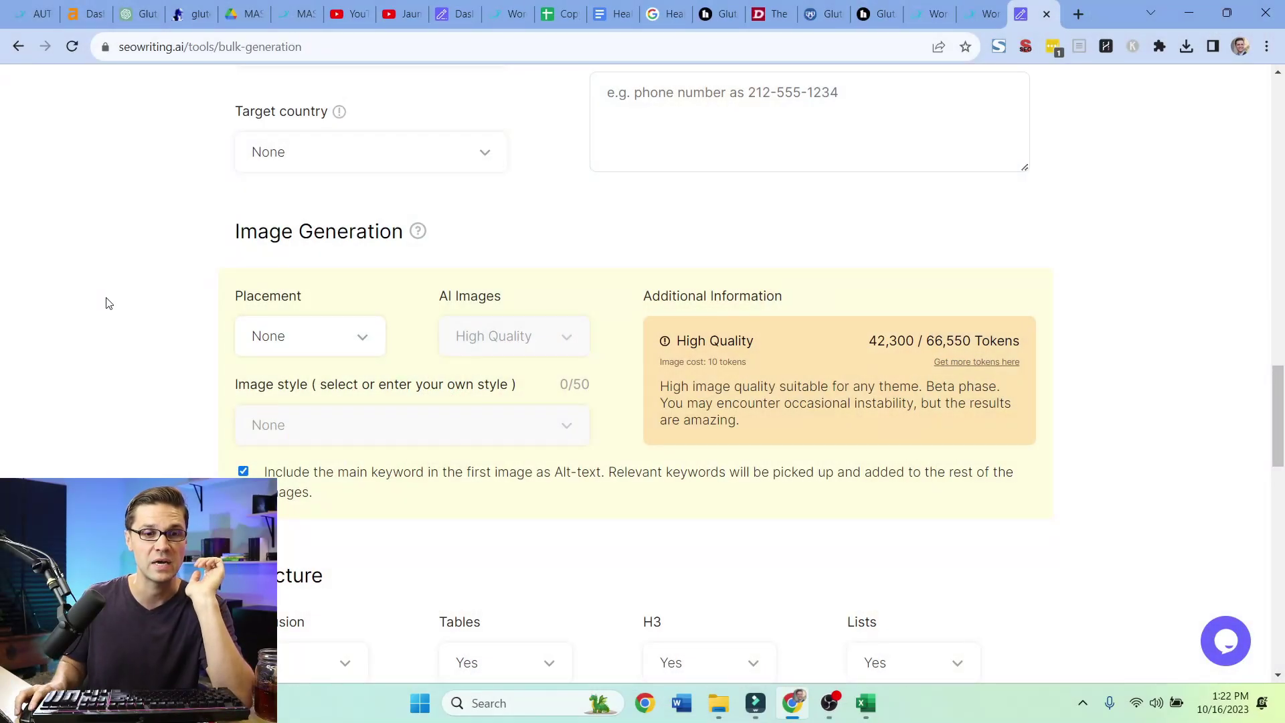
{"action": "scroll", "coordinate": [106, 303], "scroll_direction": "down", "scroll_amount": 7}
{"action": "scroll", "coordinate": [118, 342], "scroll_direction": "up", "scroll_amount": 20}
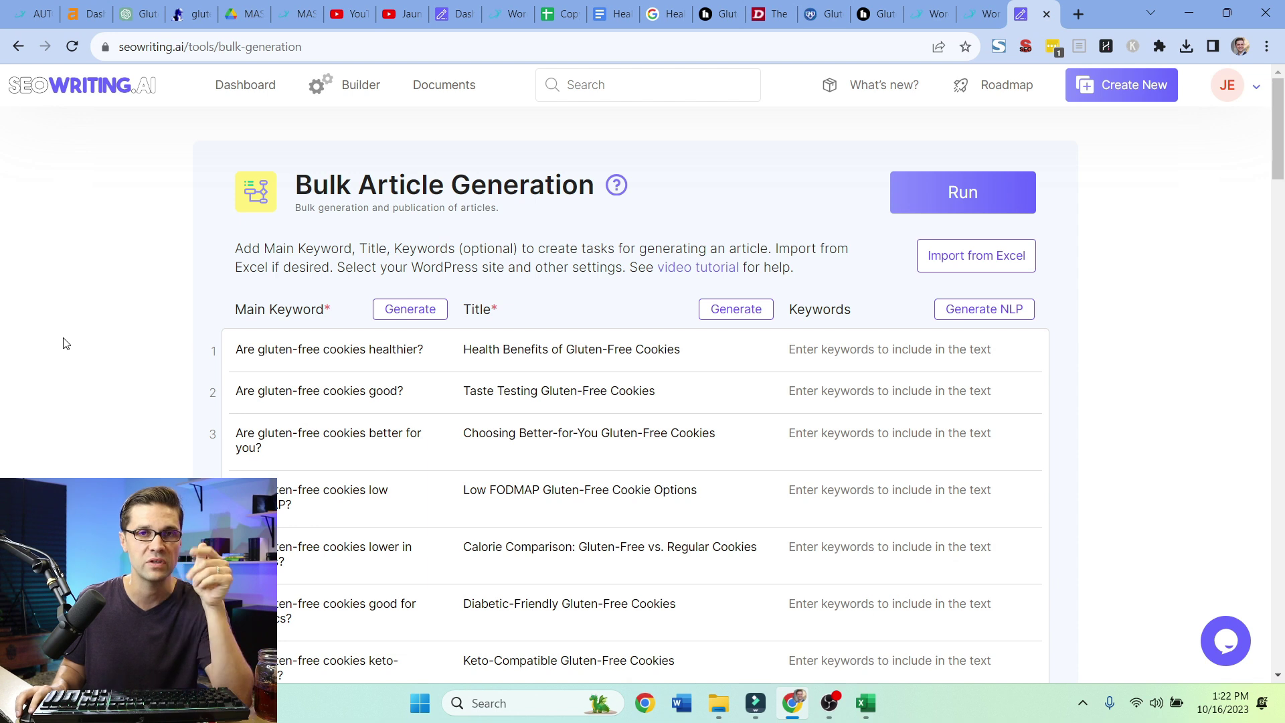
{"action": "scroll", "coordinate": [71, 333], "scroll_direction": "down", "scroll_amount": 10}
{"action": "scroll", "coordinate": [70, 332], "scroll_direction": "up", "scroll_amount": 11}
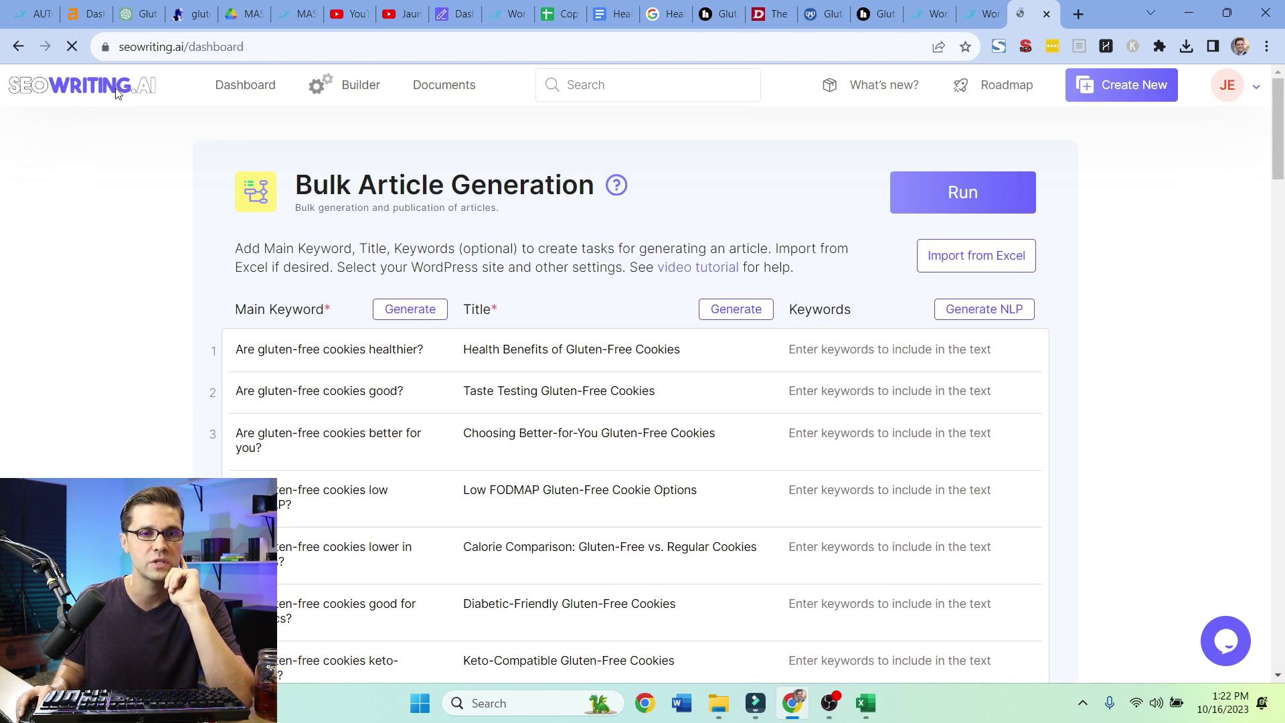
{"action": "scroll", "coordinate": [78, 448], "scroll_direction": "down", "scroll_amount": 5}
{"action": "scroll", "coordinate": [75, 442], "scroll_direction": "up", "scroll_amount": 5}
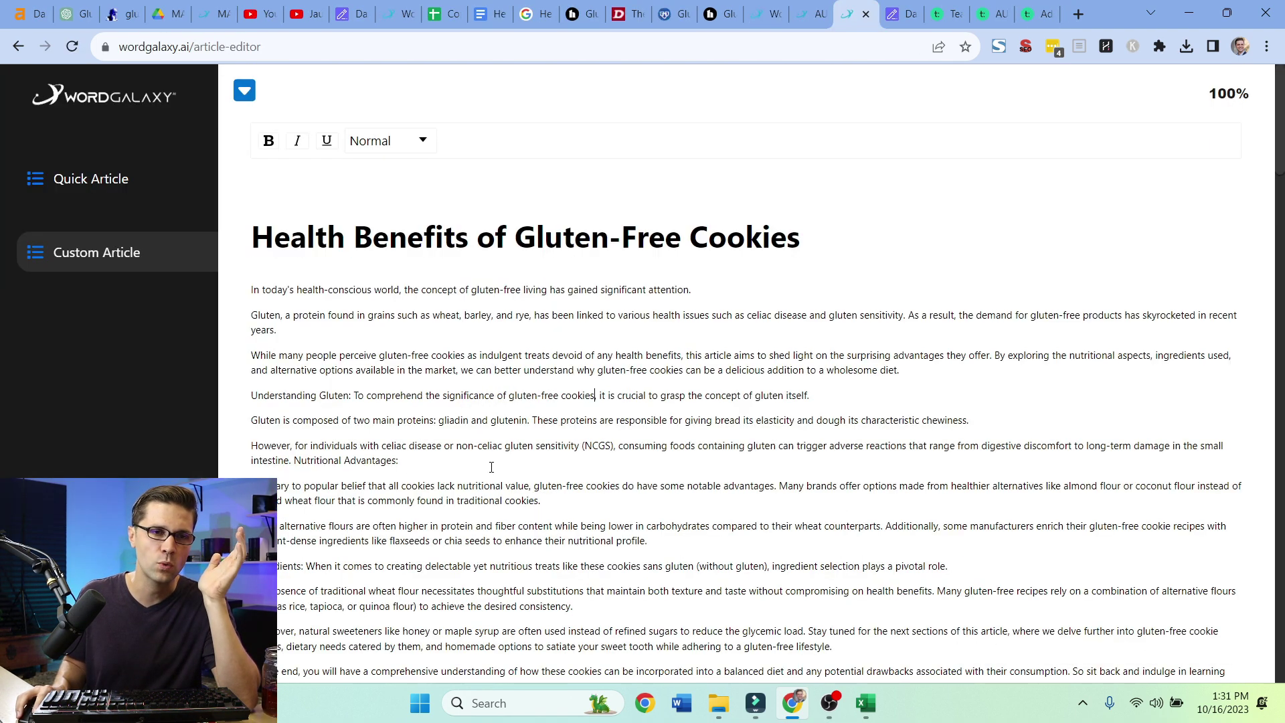
{"action": "scroll", "coordinate": [480, 472], "scroll_direction": "down", "scroll_amount": 8}
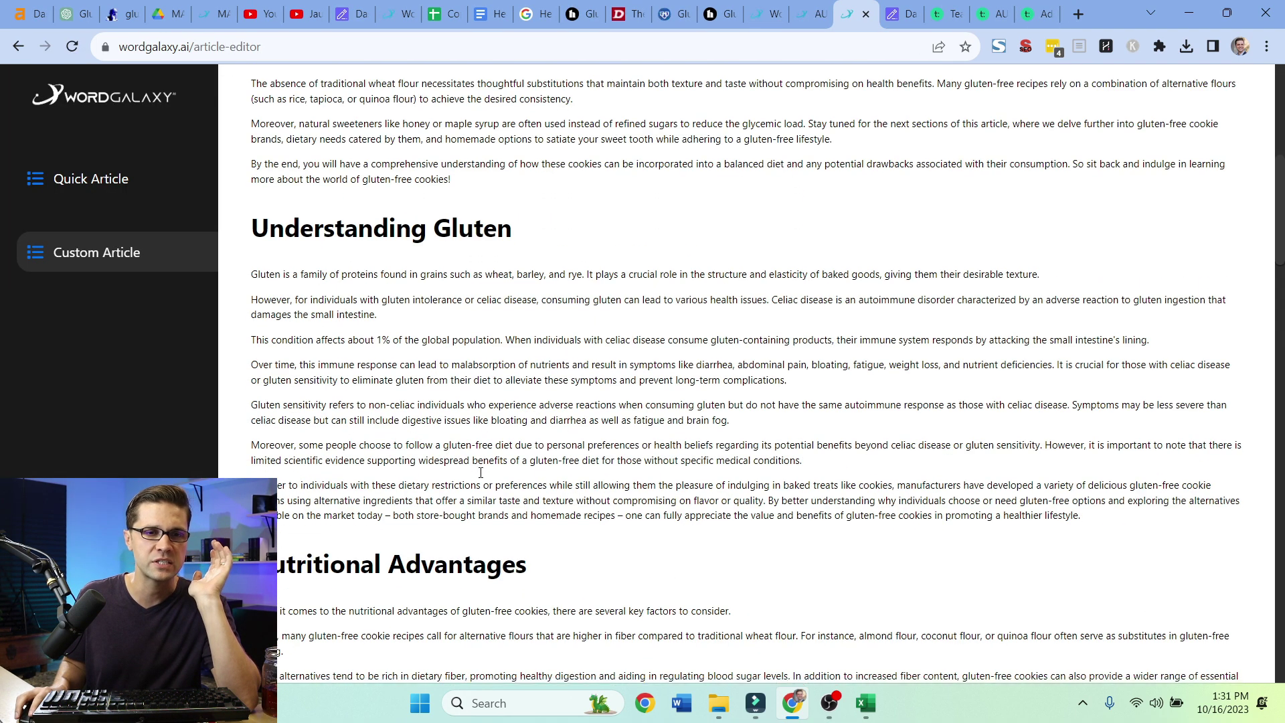
{"action": "scroll", "coordinate": [480, 472], "scroll_direction": "down", "scroll_amount": 15}
{"action": "scroll", "coordinate": [481, 472], "scroll_direction": "up", "scroll_amount": 11}
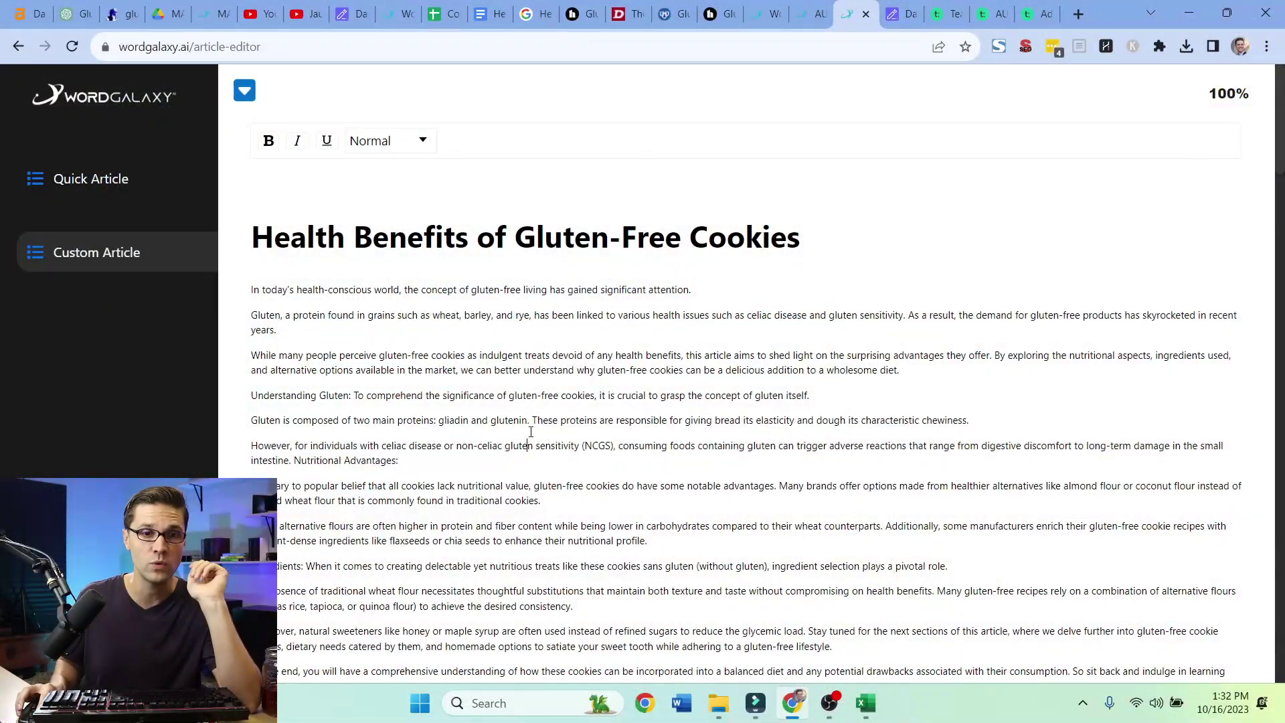
{"action": "scroll", "coordinate": [529, 436], "scroll_direction": "down", "scroll_amount": 6}
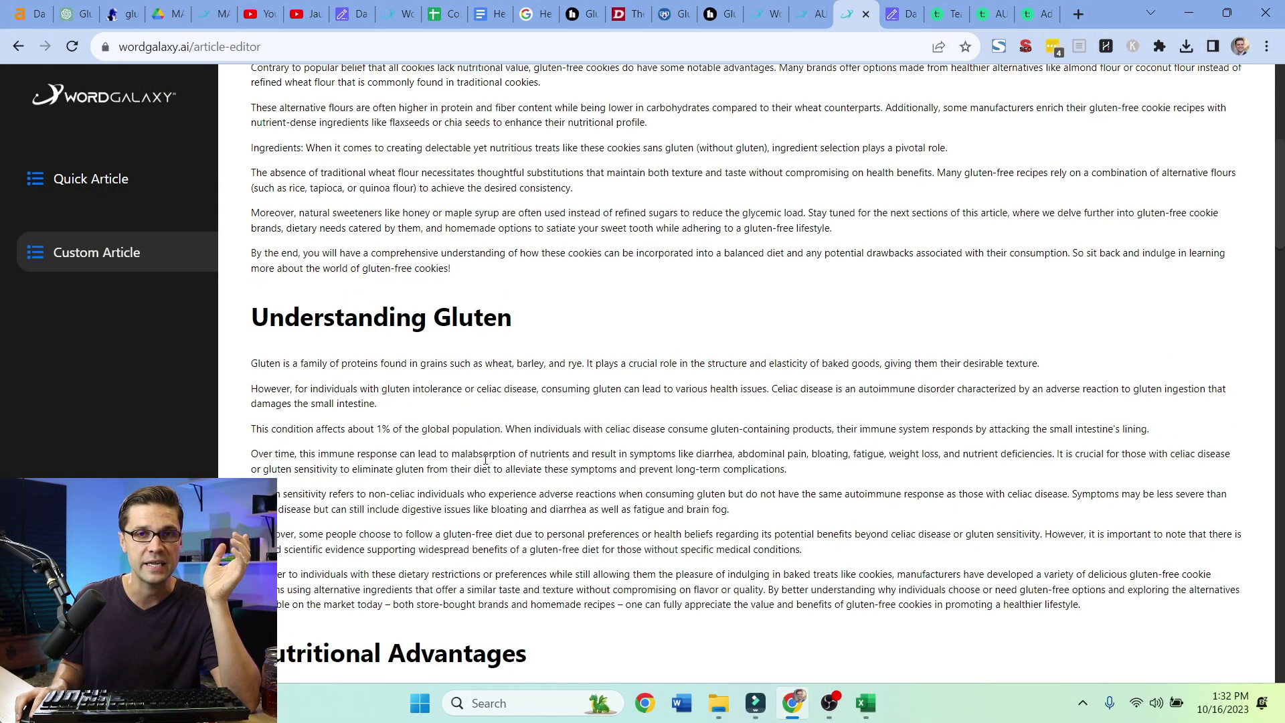
{"action": "scroll", "coordinate": [485, 460], "scroll_direction": "down", "scroll_amount": 12}
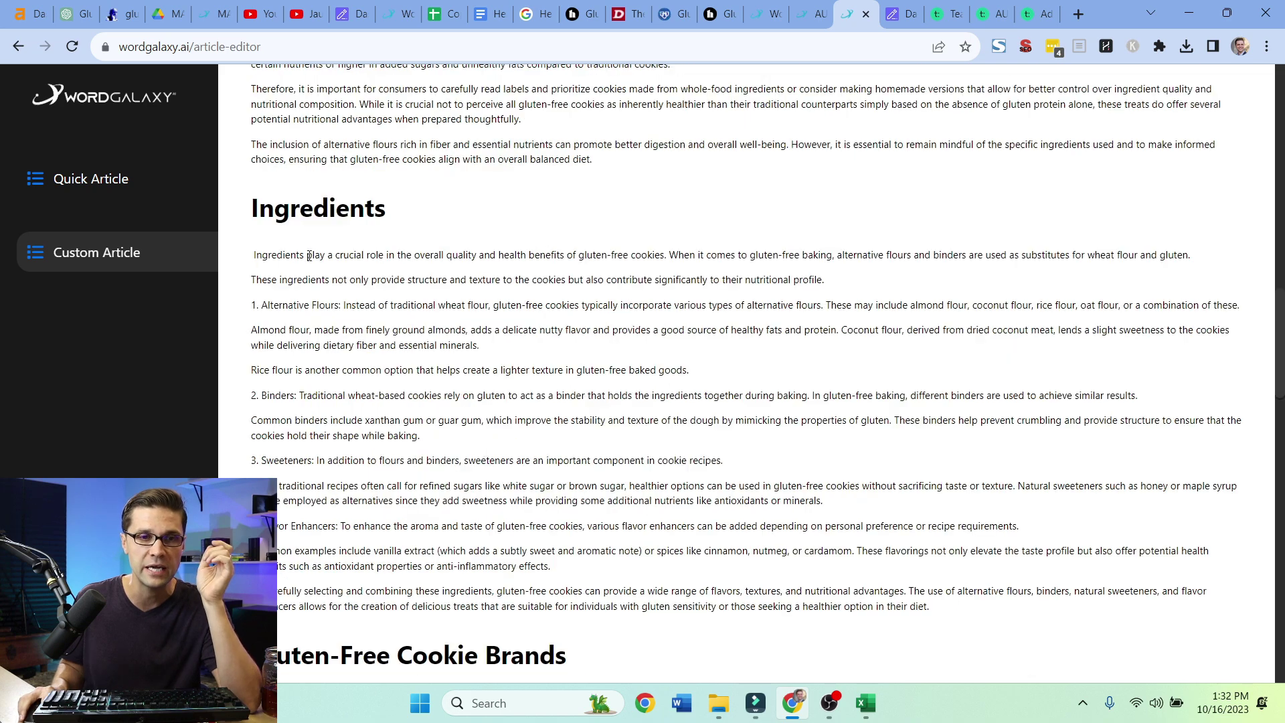
{"action": "scroll", "coordinate": [385, 421], "scroll_direction": "up", "scroll_amount": 20}
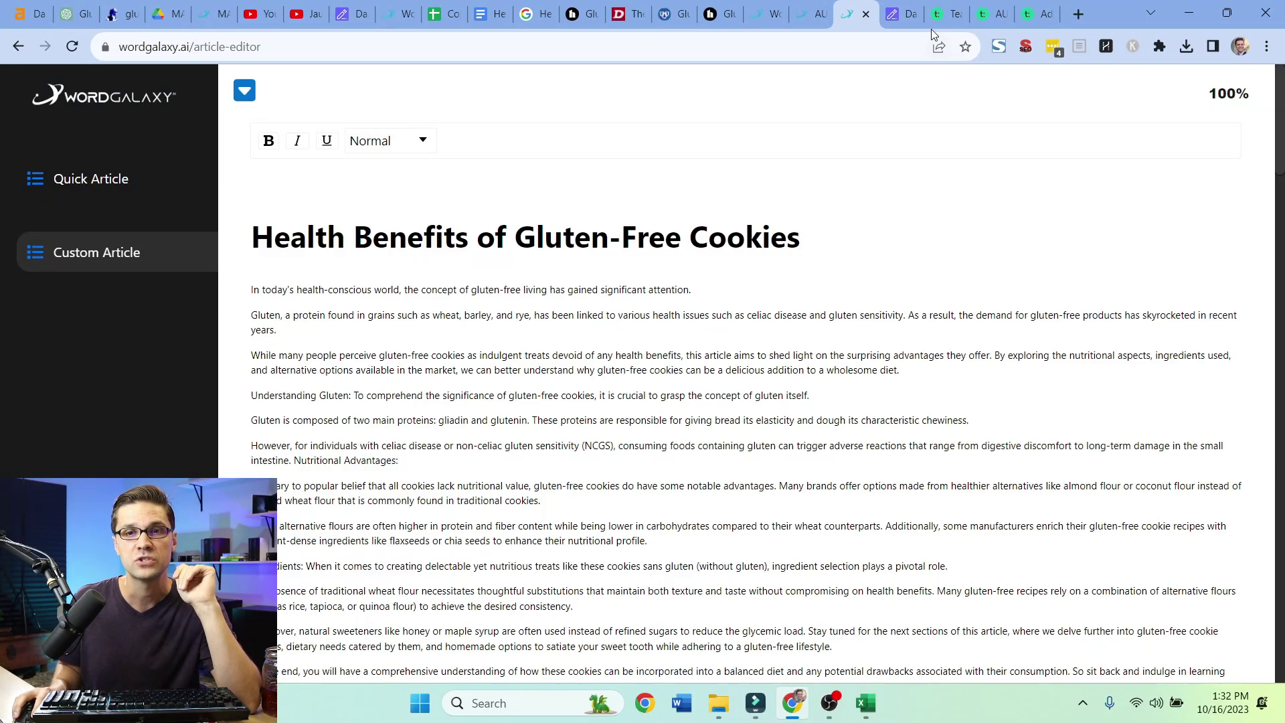
Step: Scroll through the Autoblogging Masterclass curriculum's Primary, International, SOPs and Bonus lesson sections
{"action": "left_click", "coordinate": [979, 8]}
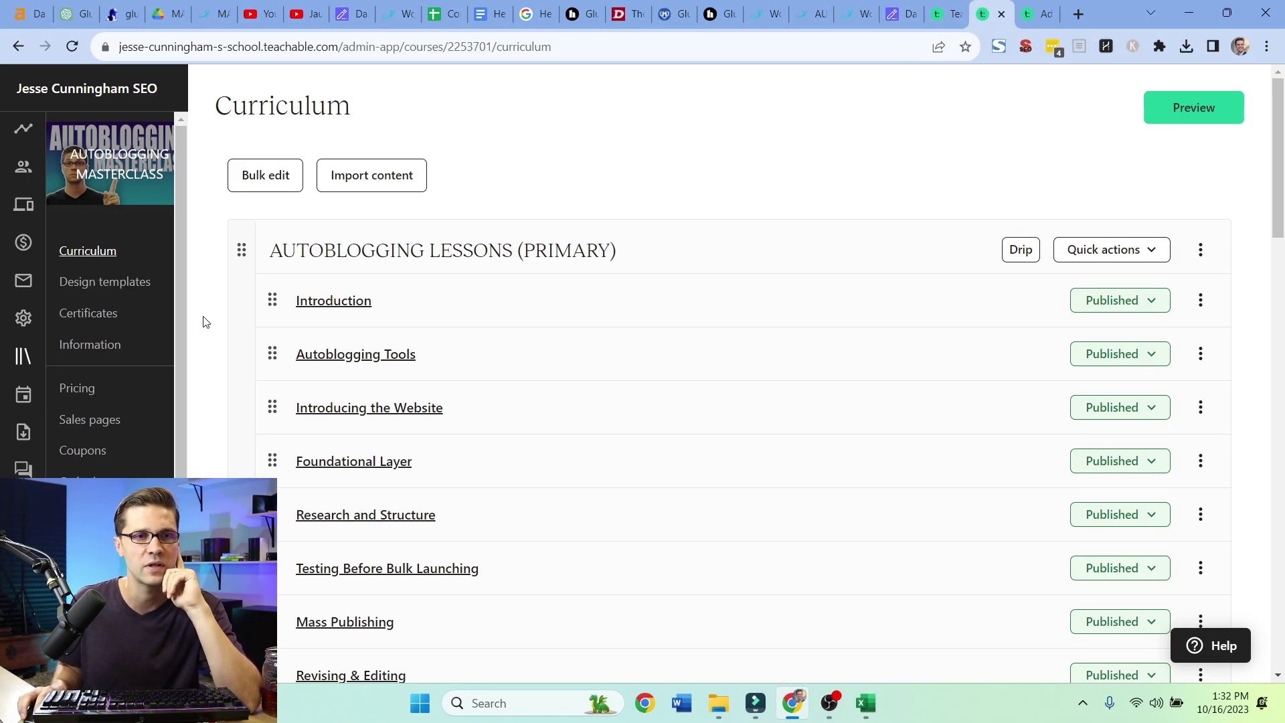
{"action": "scroll", "coordinate": [204, 322], "scroll_direction": "down", "scroll_amount": 4}
{"action": "scroll", "coordinate": [207, 321], "scroll_direction": "up", "scroll_amount": 4}
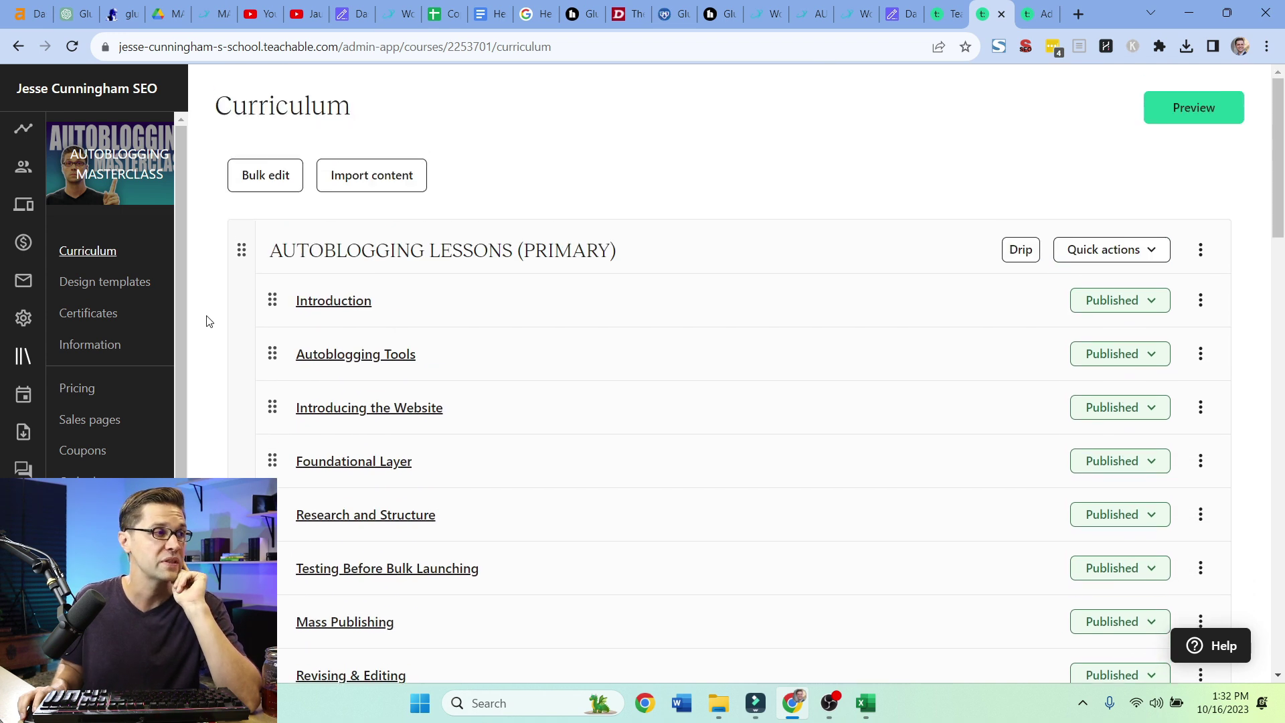
{"action": "scroll", "coordinate": [211, 319], "scroll_direction": "down", "scroll_amount": 4}
{"action": "scroll", "coordinate": [210, 317], "scroll_direction": "up", "scroll_amount": 4}
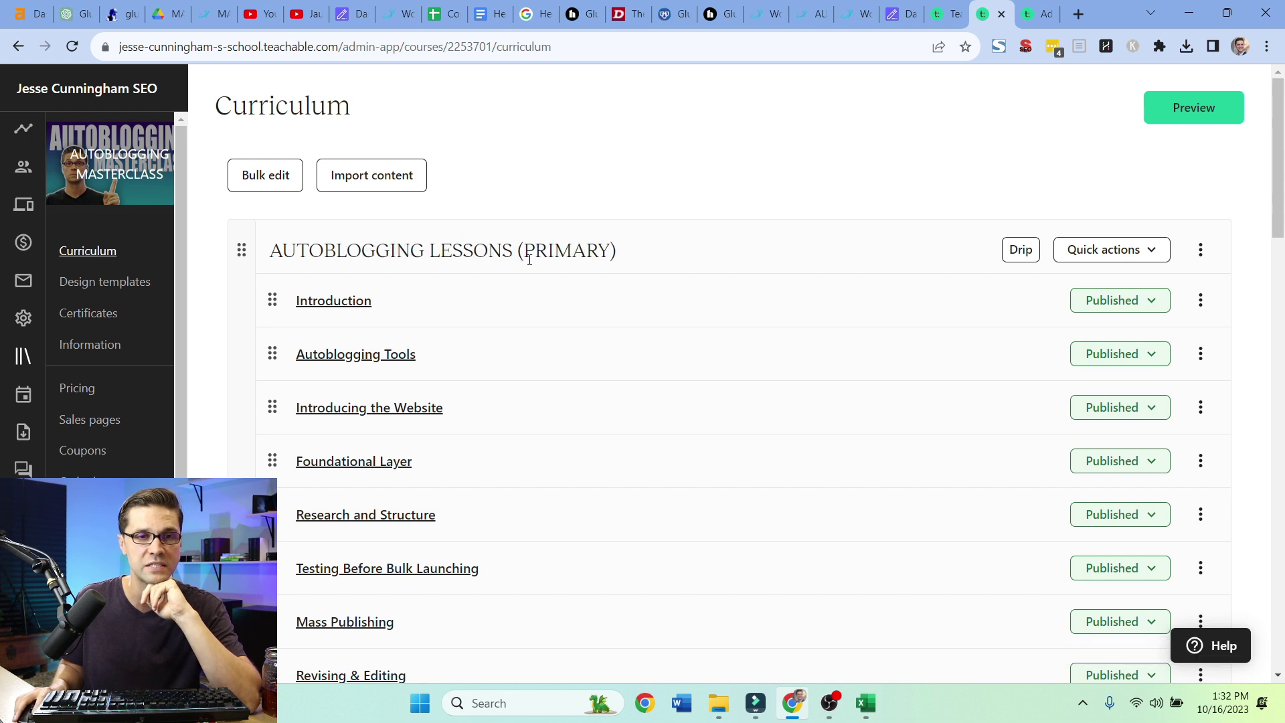
{"action": "scroll", "coordinate": [445, 312], "scroll_direction": "down", "scroll_amount": 4}
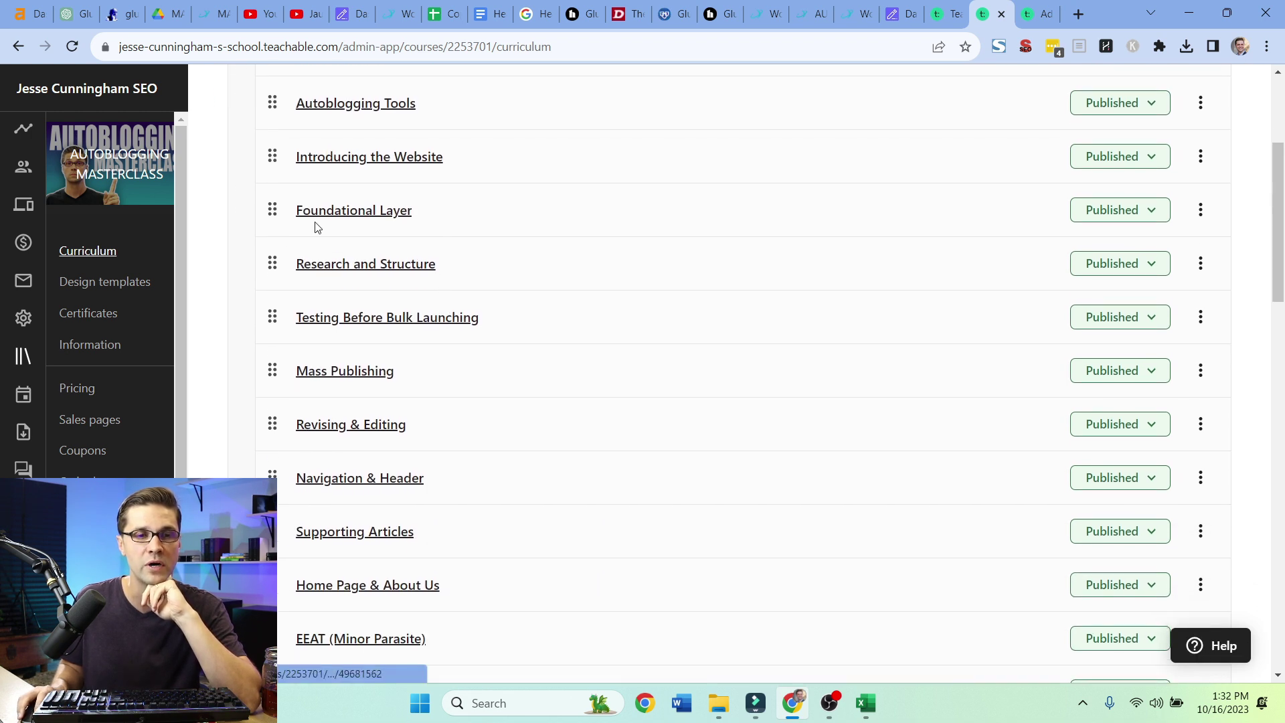
{"action": "scroll", "coordinate": [383, 241], "scroll_direction": "up", "scroll_amount": 1}
{"action": "scroll", "coordinate": [413, 262], "scroll_direction": "down", "scroll_amount": 8}
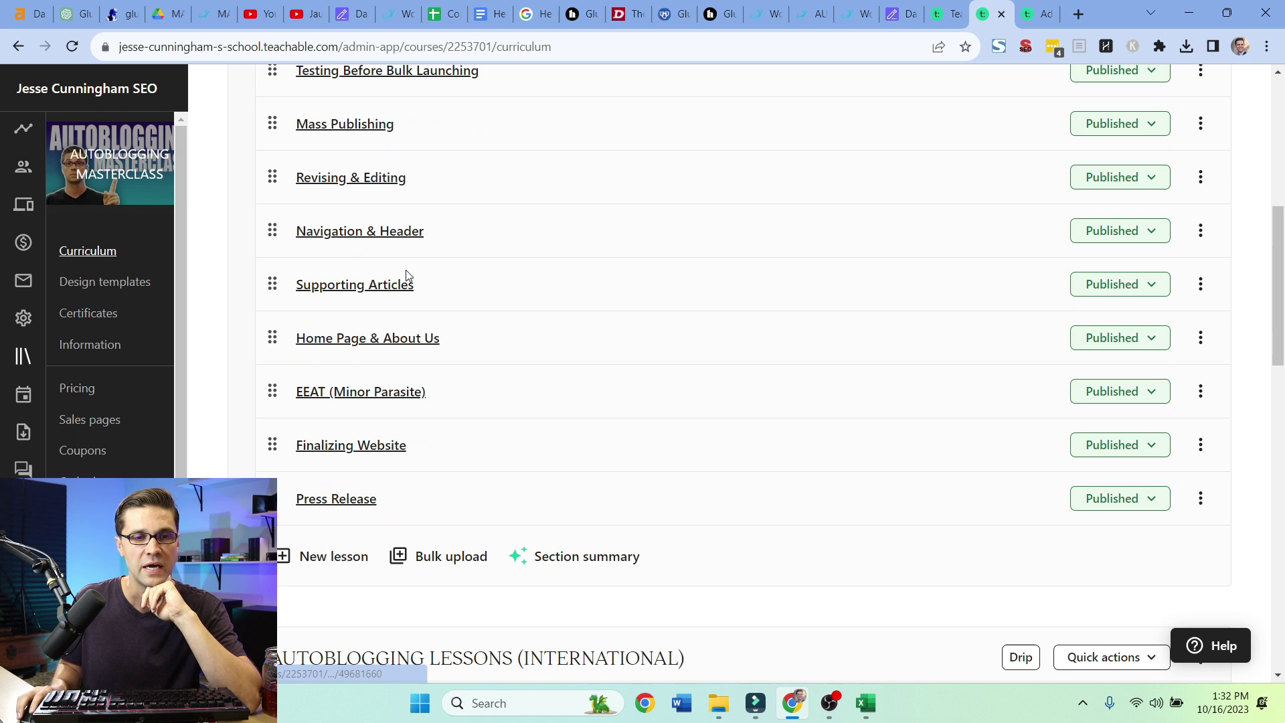
{"action": "scroll", "coordinate": [448, 362], "scroll_direction": "down", "scroll_amount": 1}
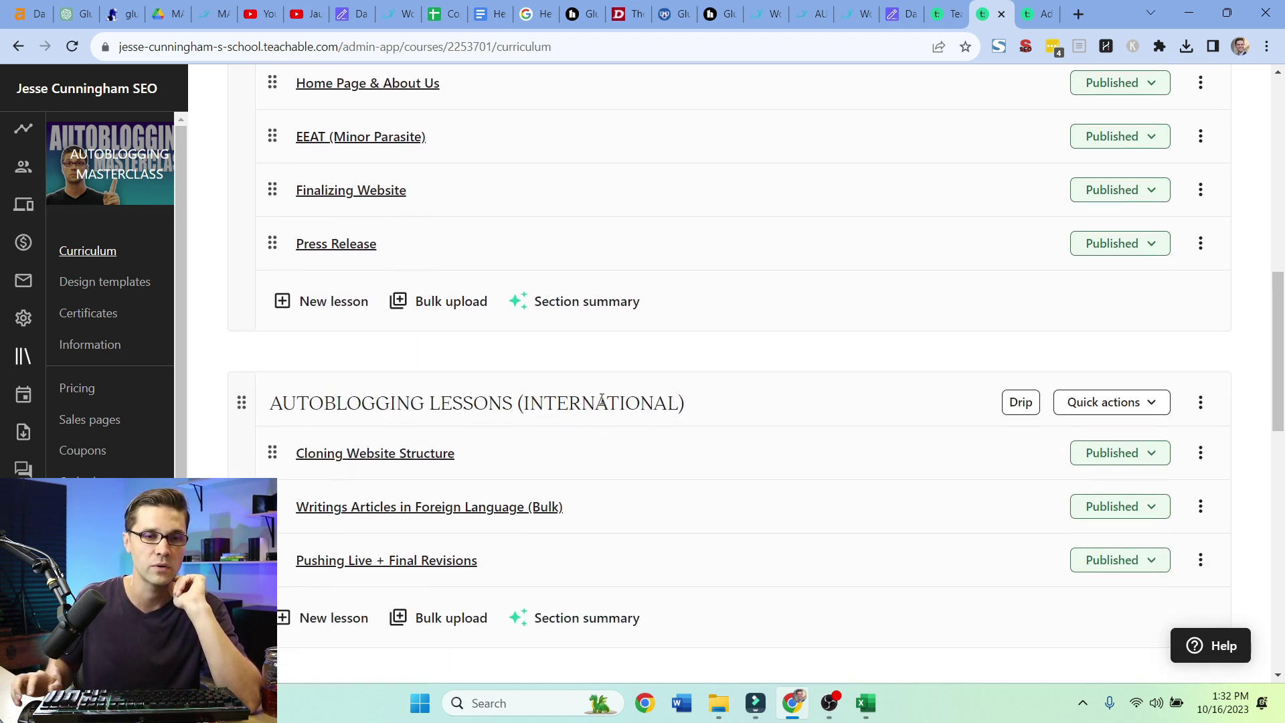
{"action": "scroll", "coordinate": [449, 311], "scroll_direction": "down", "scroll_amount": 2}
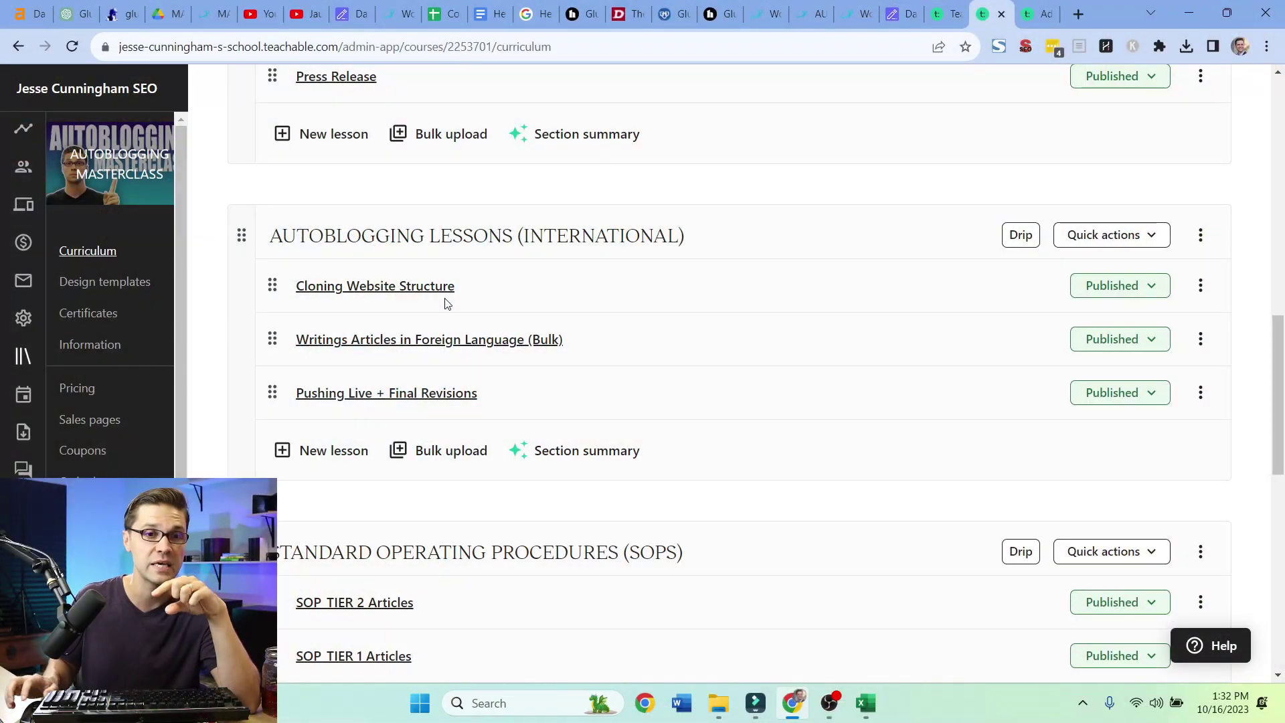
{"action": "scroll", "coordinate": [542, 236], "scroll_direction": "down", "scroll_amount": 5}
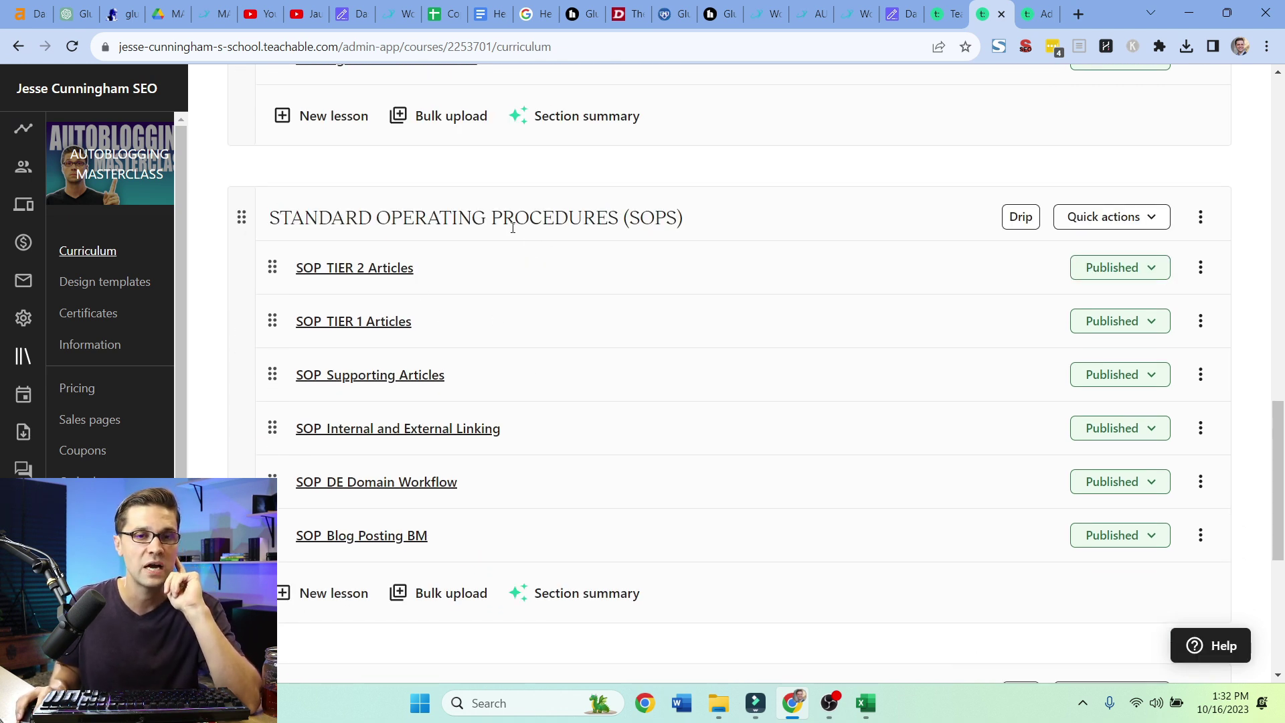
{"action": "scroll", "coordinate": [404, 322], "scroll_direction": "down", "scroll_amount": 1}
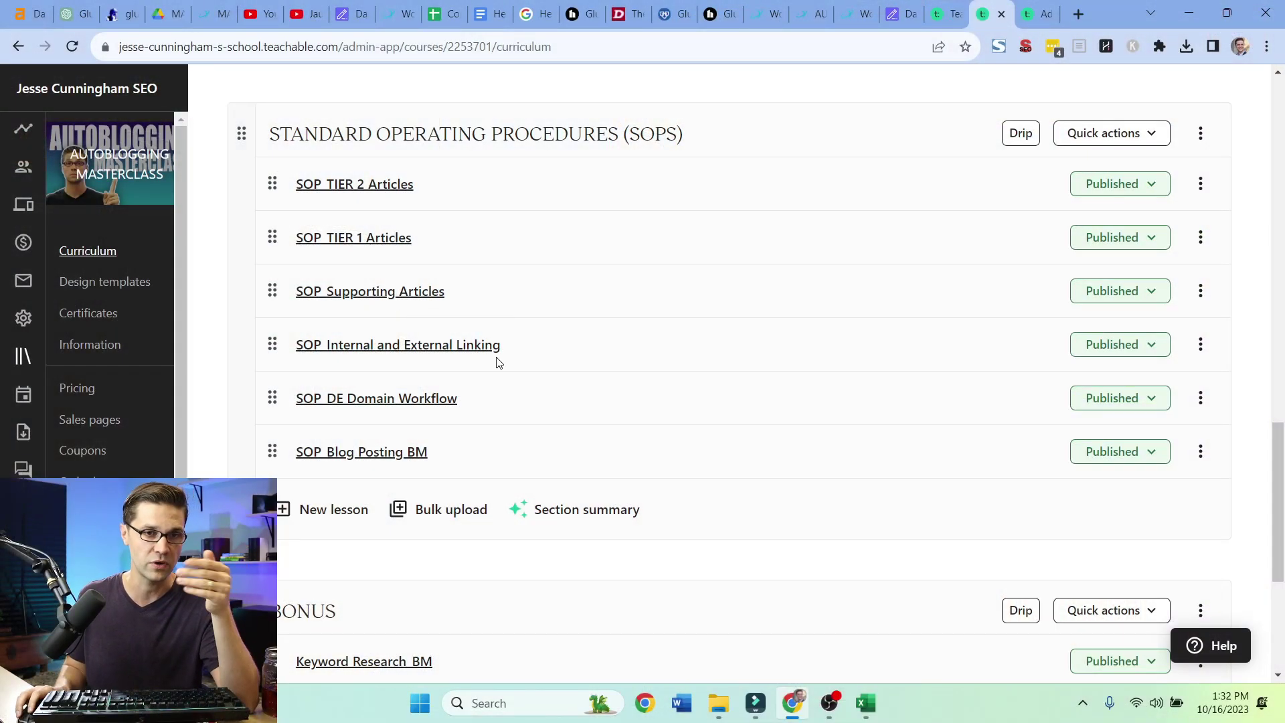
{"action": "scroll", "coordinate": [529, 396], "scroll_direction": "up", "scroll_amount": 20}
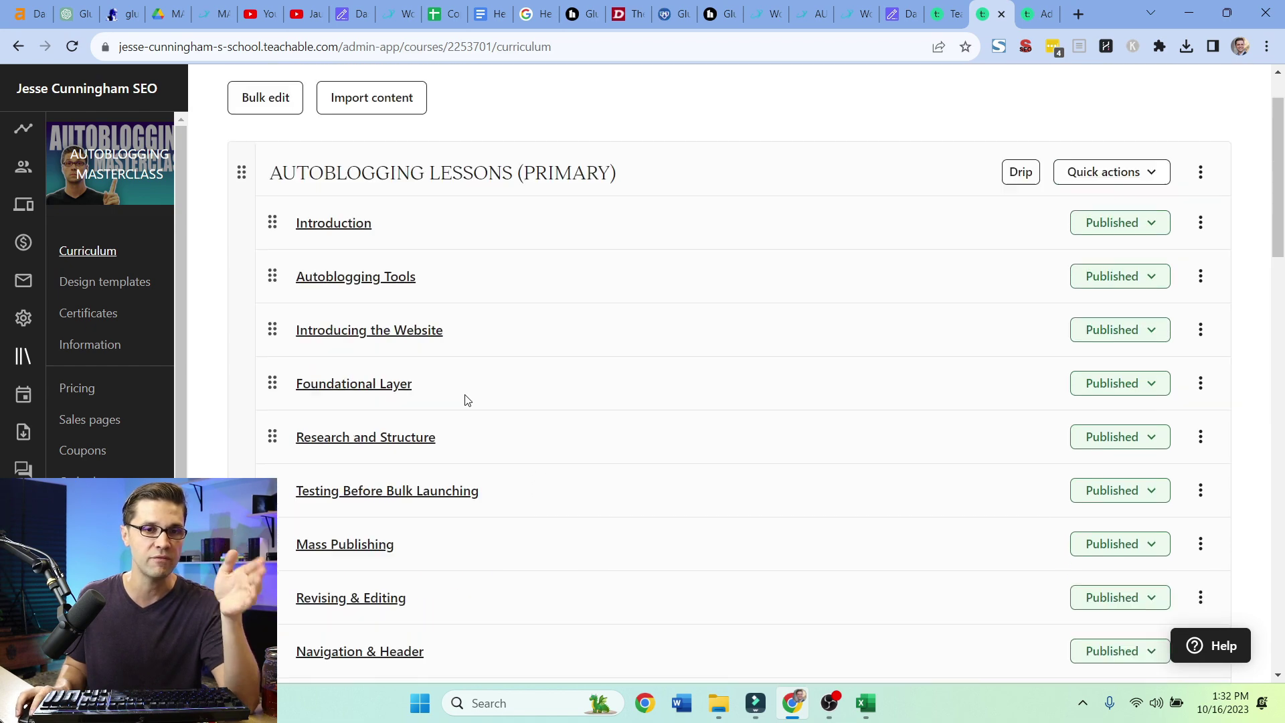